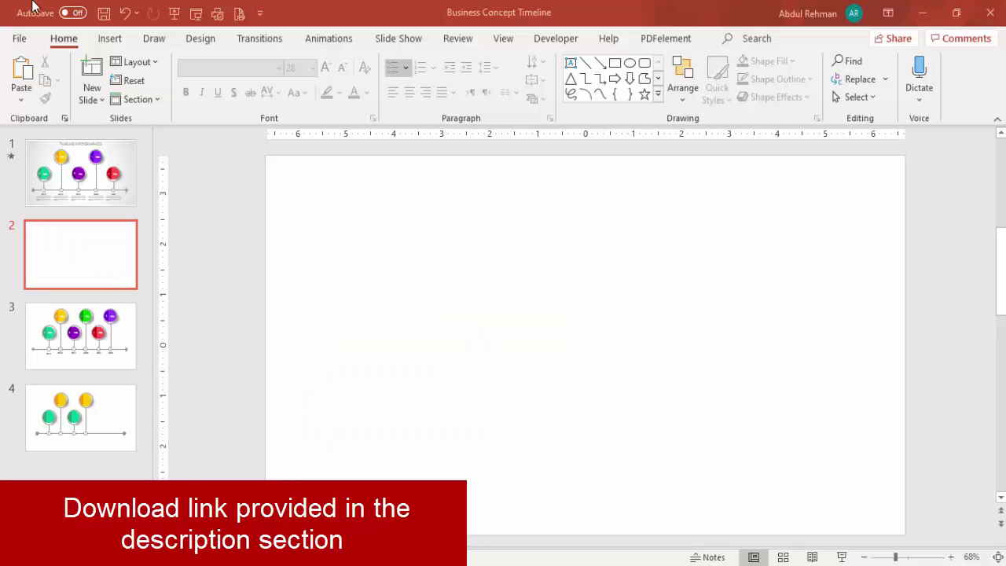
Draw a small grey circle with no outline near the slide's lower left
click(110, 39)
click(238, 83)
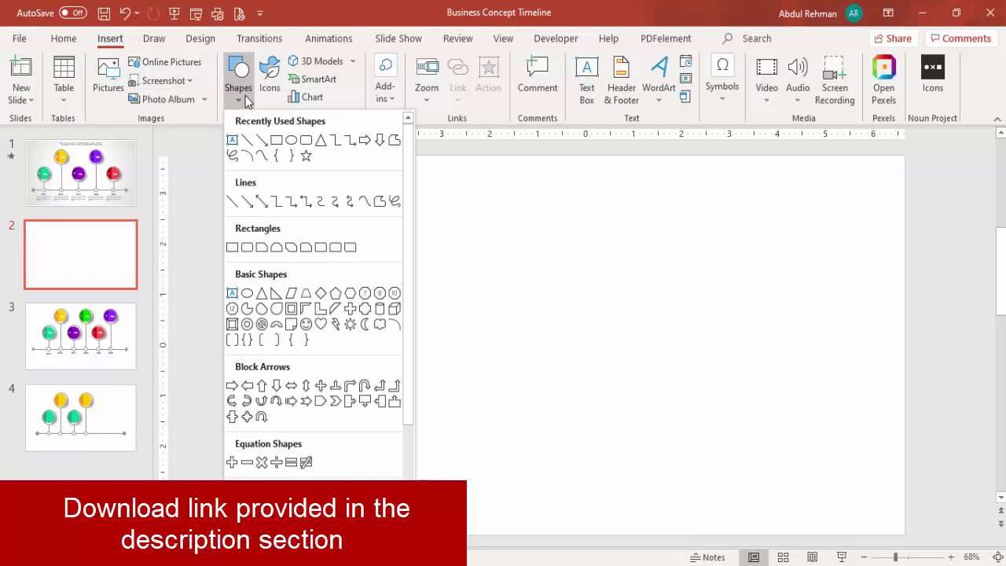
click(246, 293)
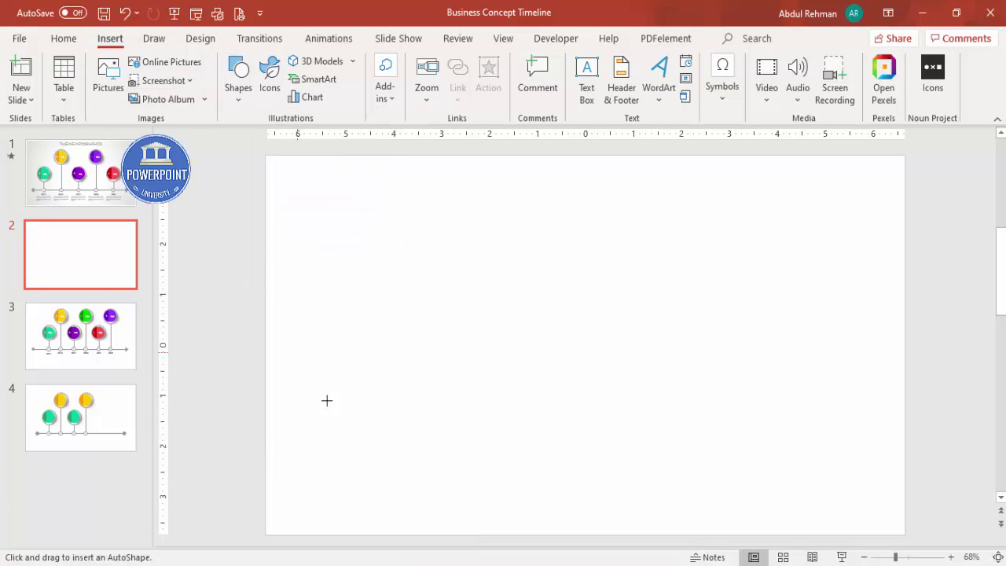
drag(305, 443, 326, 454)
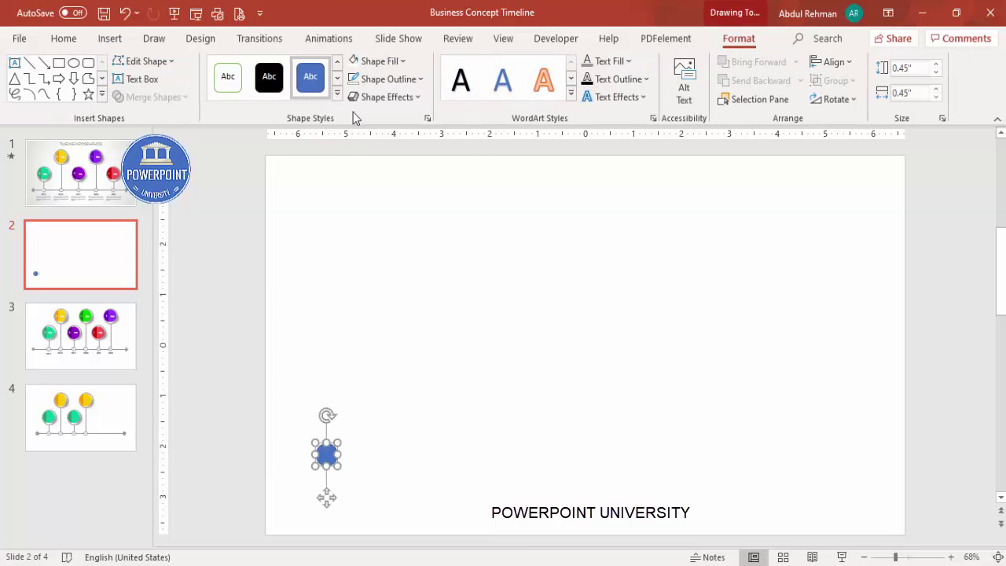
click(388, 82)
click(396, 294)
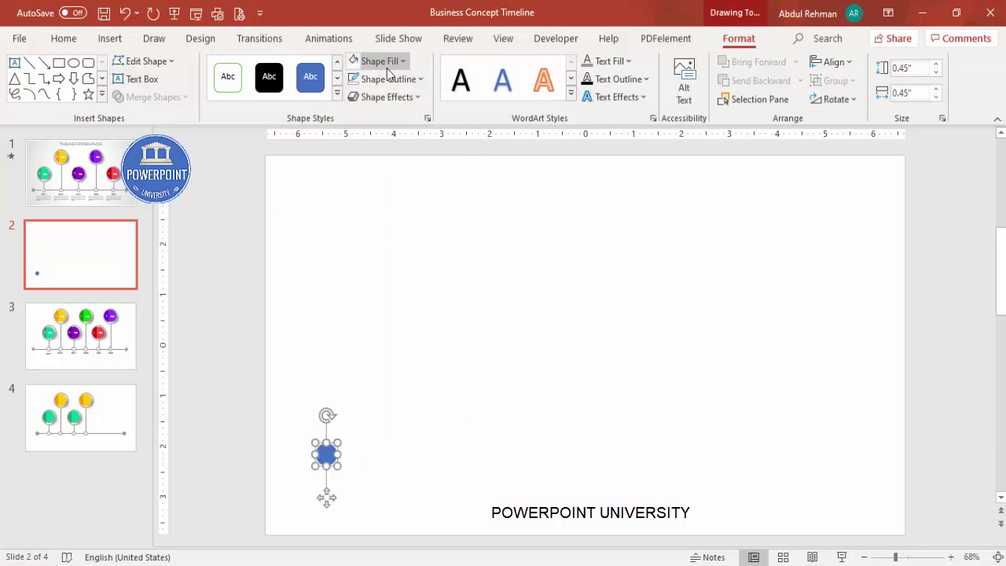
click(382, 61)
click(390, 252)
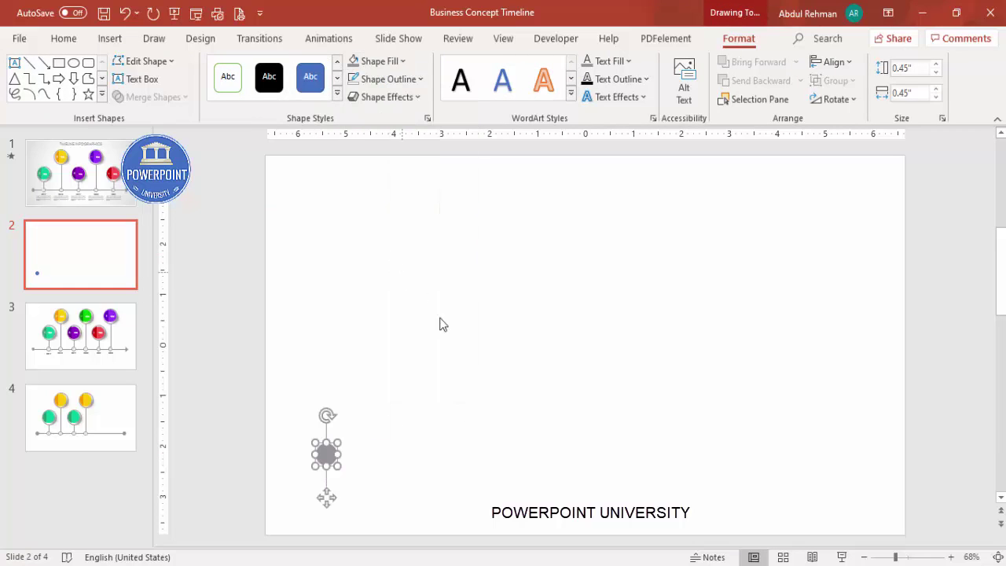
click(425, 351)
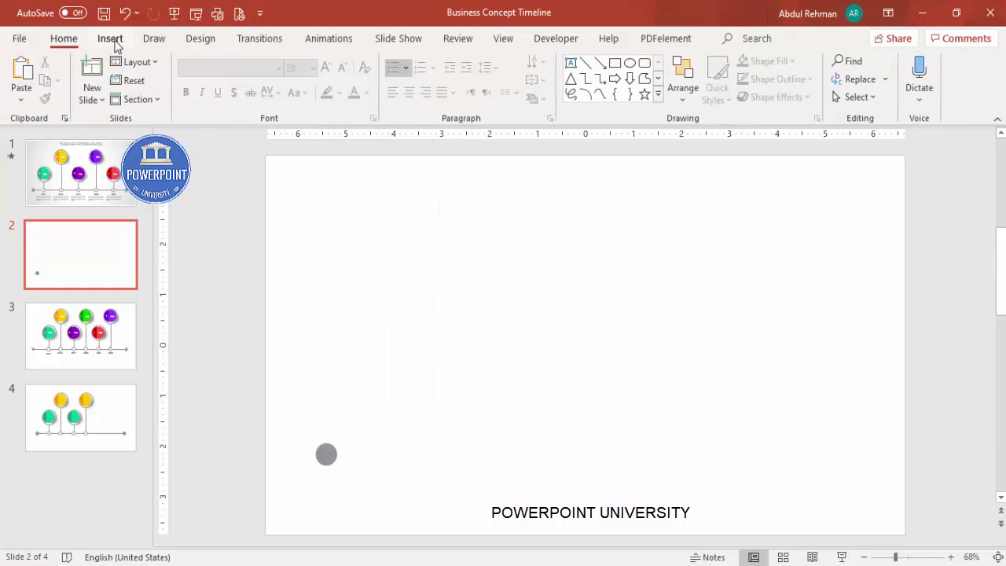
Draw a 3 pt grey line running right from the circle across the slide
click(111, 39)
click(239, 86)
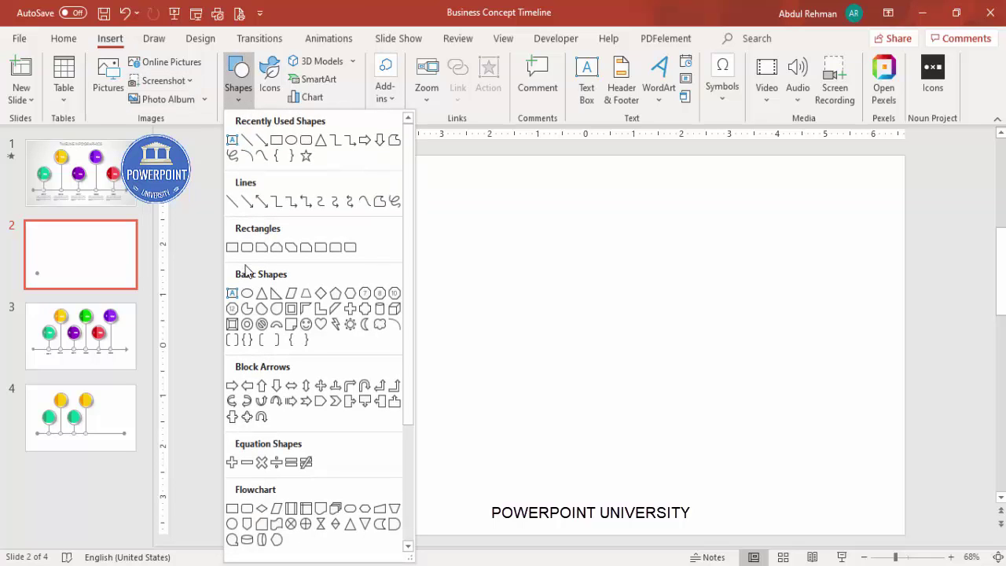
click(236, 209)
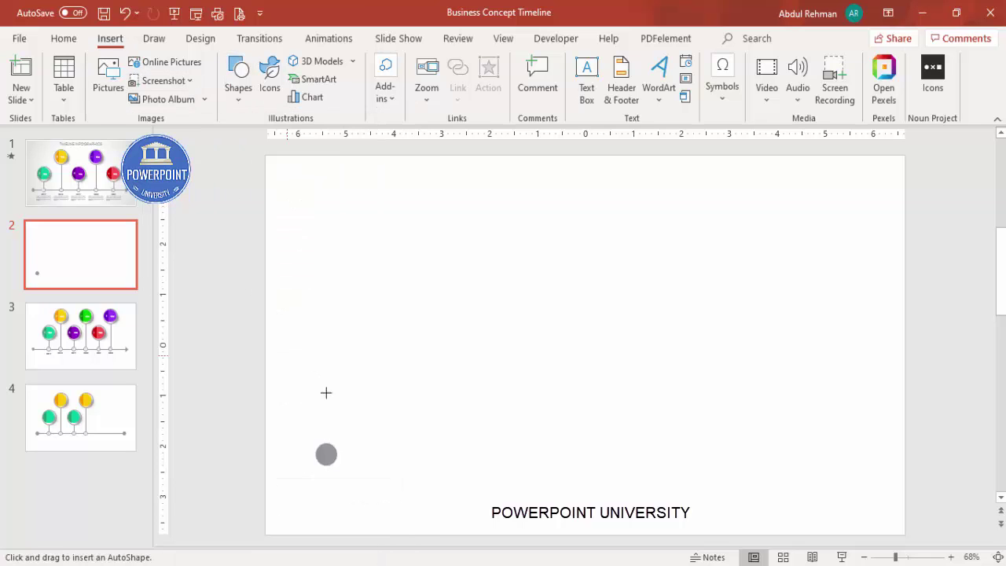
drag(336, 454, 814, 454)
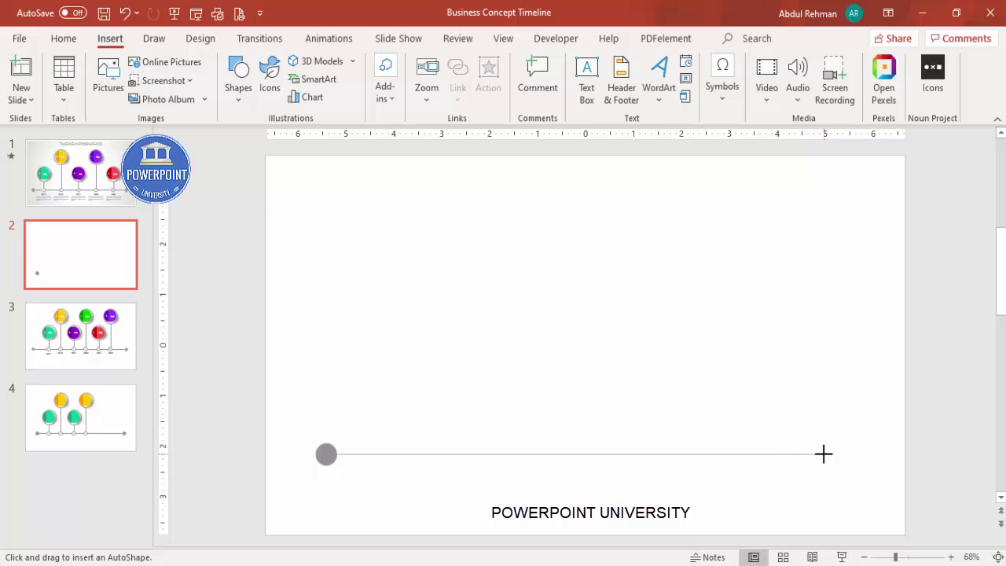
drag(833, 453, 832, 454)
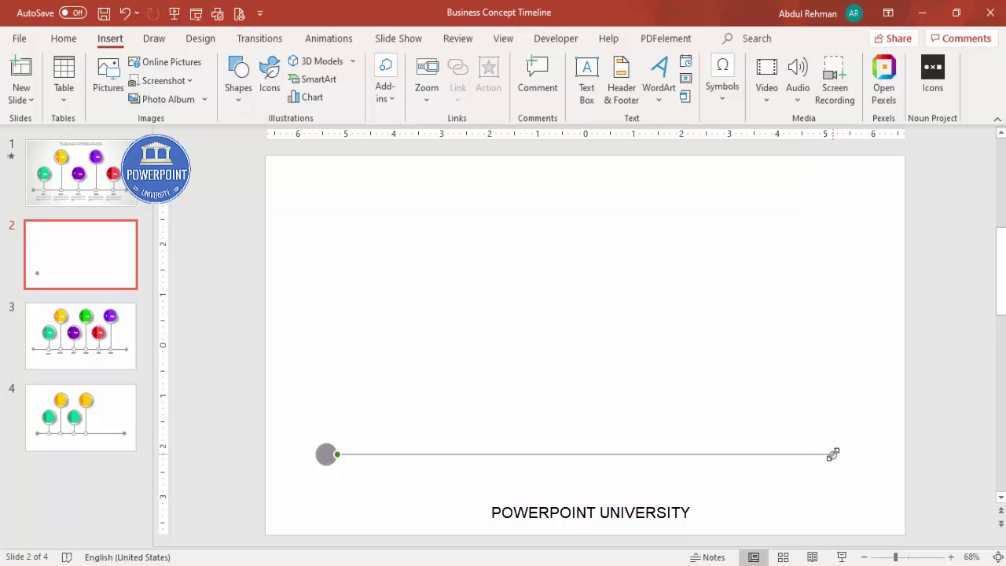
click(412, 80)
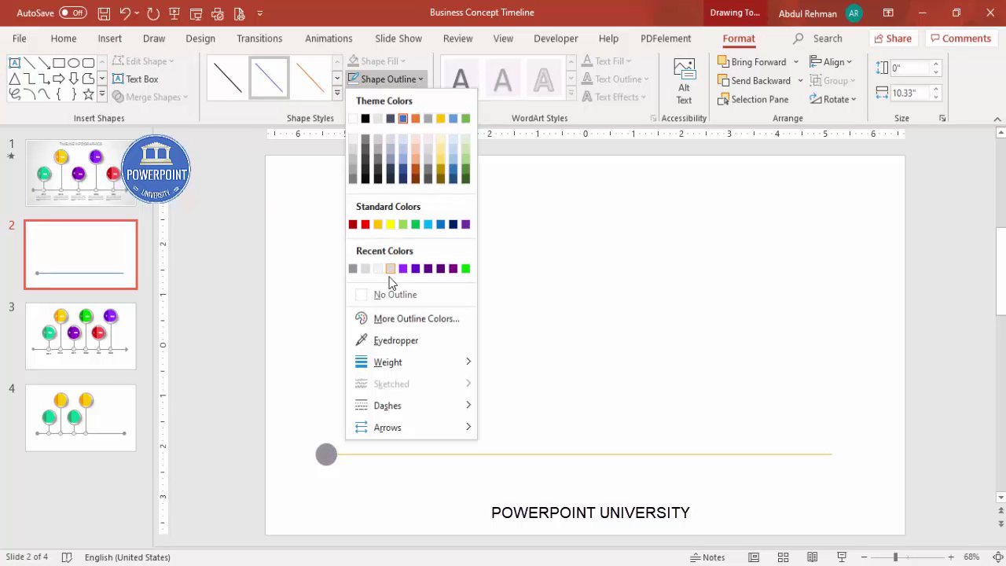
mouse_move(411, 364)
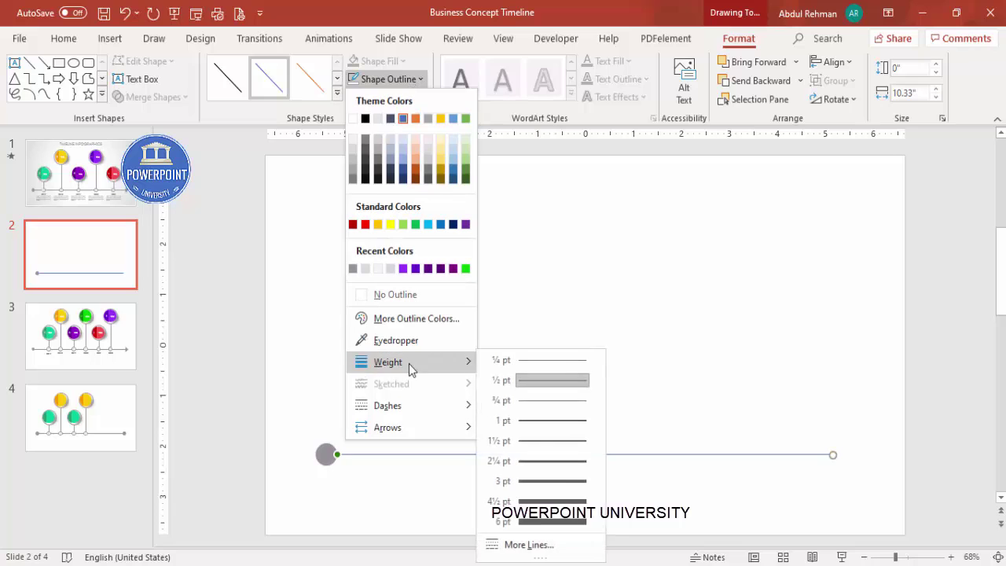
click(540, 481)
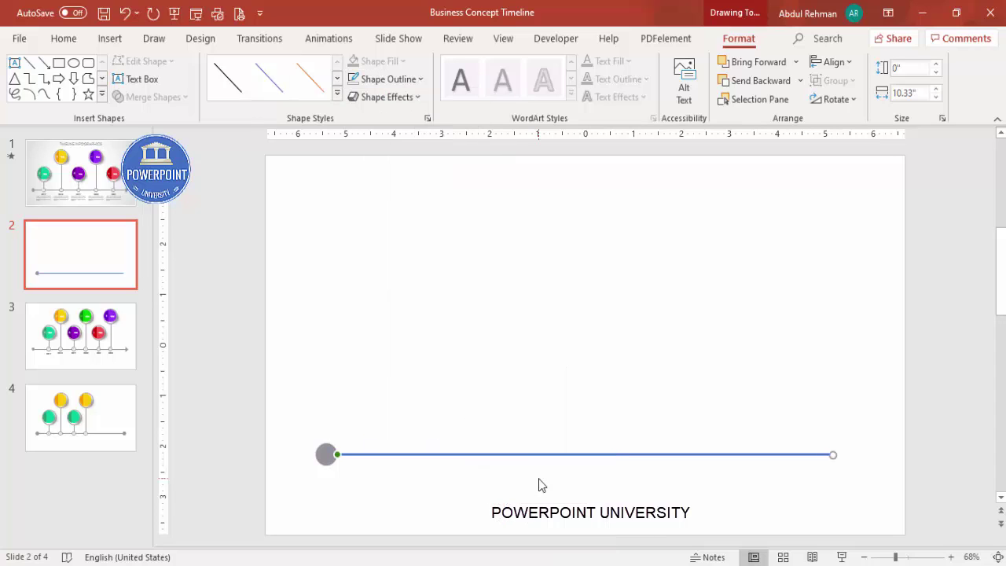
click(385, 79)
click(353, 269)
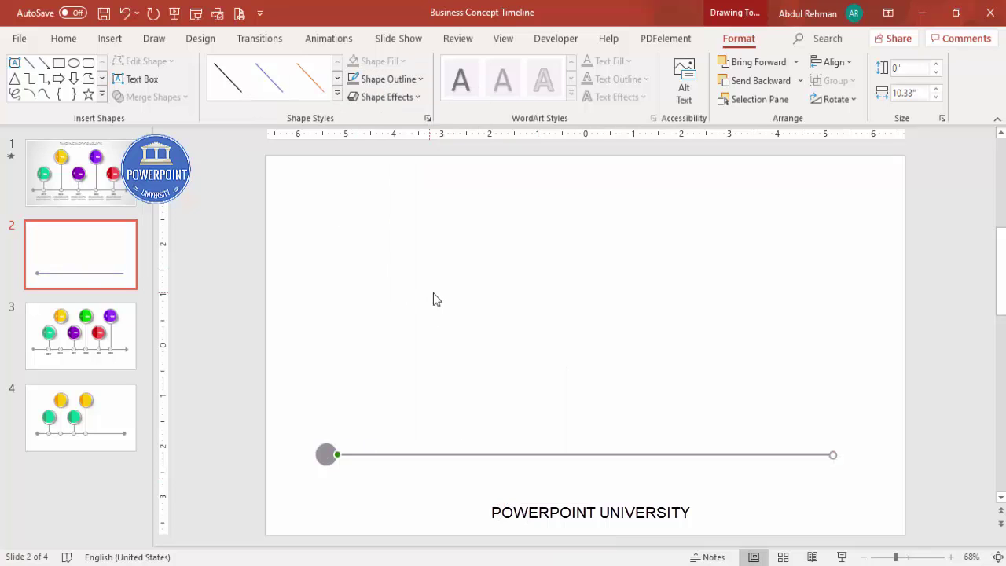
click(398, 267)
click(110, 39)
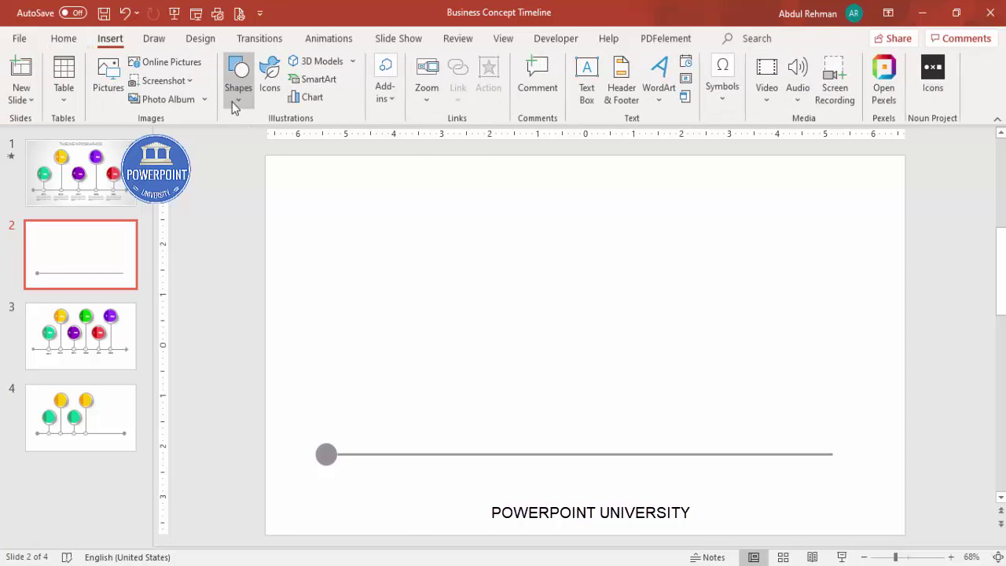
Draw a small grey isosceles triangle with no outline above the line's right end
click(232, 100)
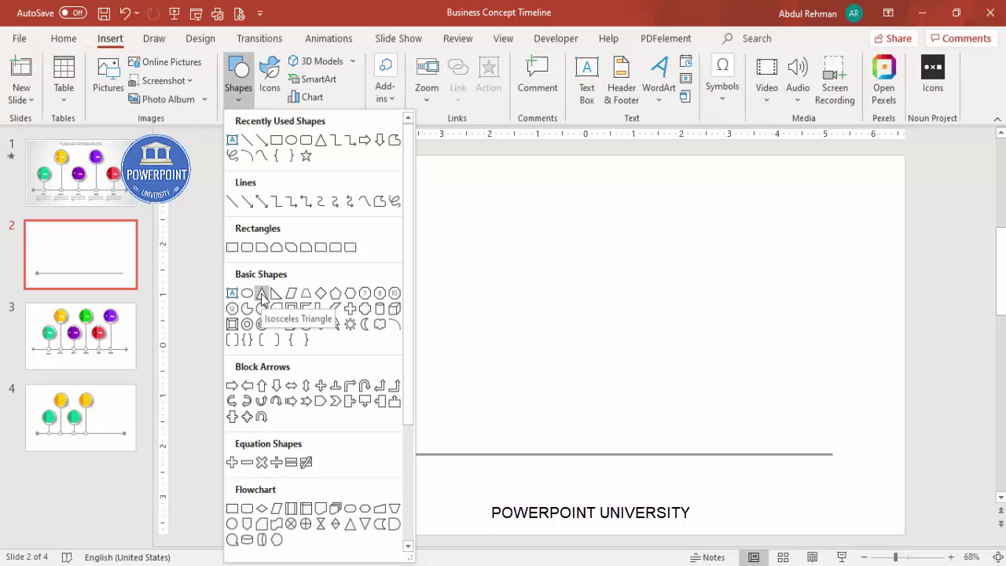
click(262, 293)
drag(808, 378, 827, 391)
click(418, 80)
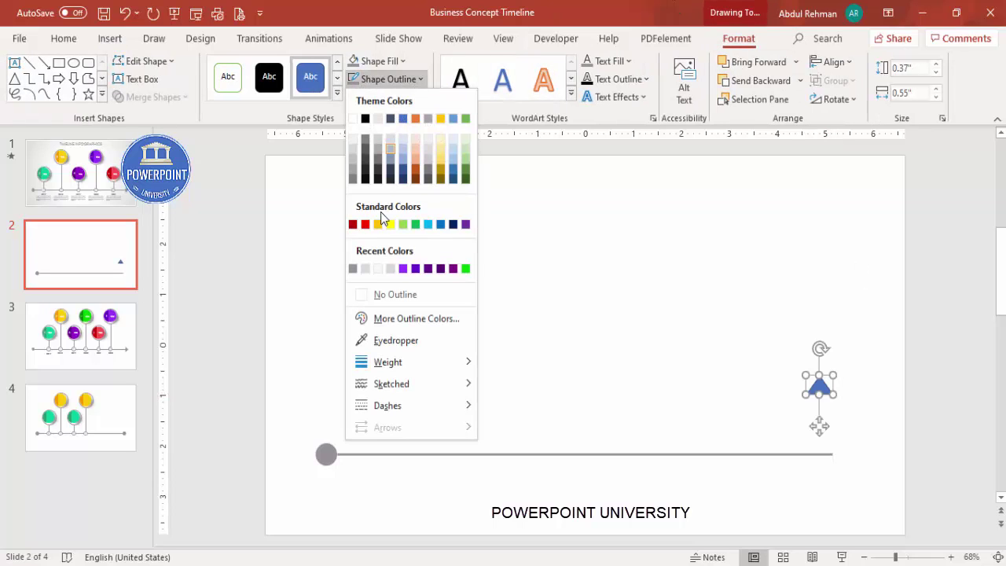
click(395, 294)
click(382, 62)
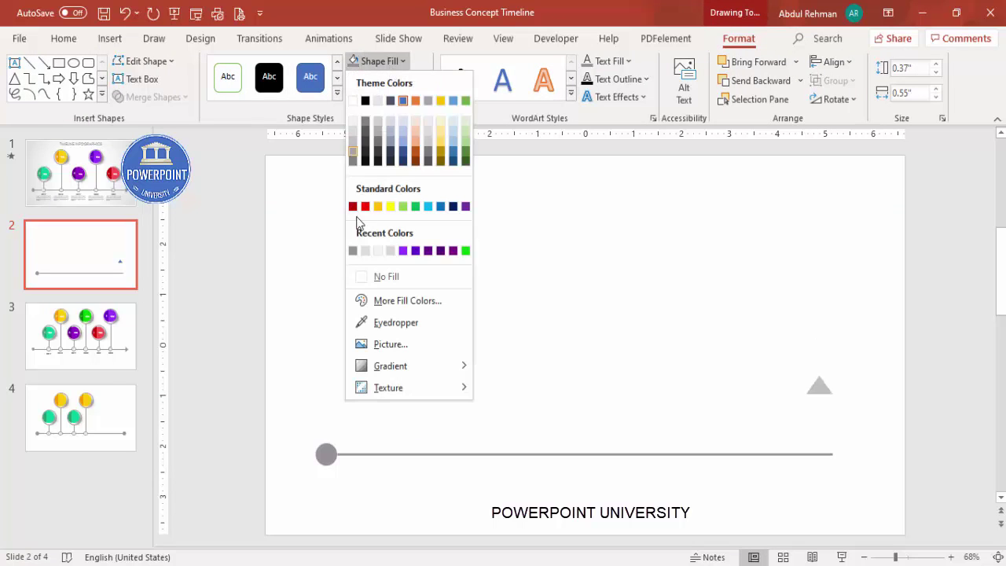
click(353, 250)
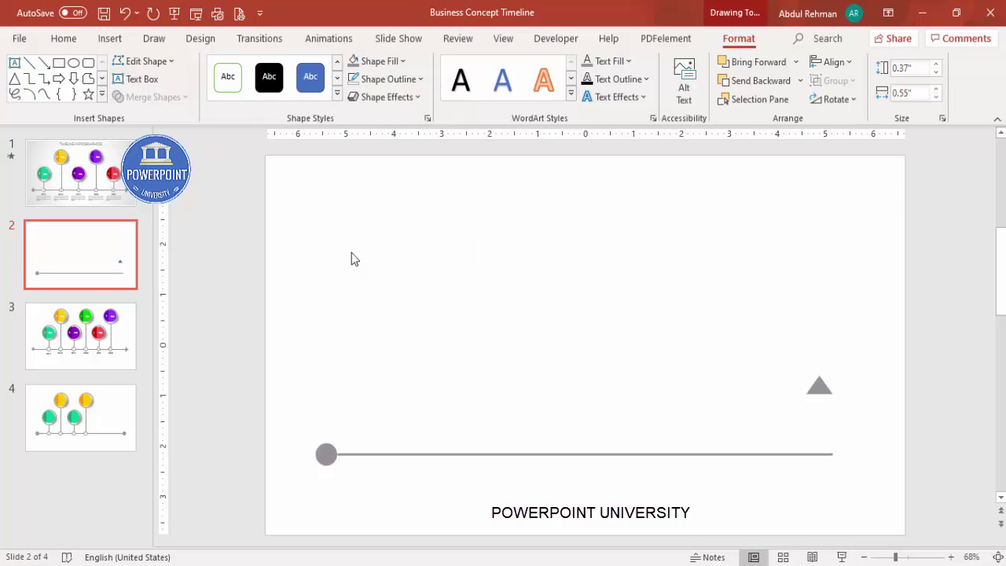
Rotate the triangle right 90° and place it on the line's right end
click(838, 99)
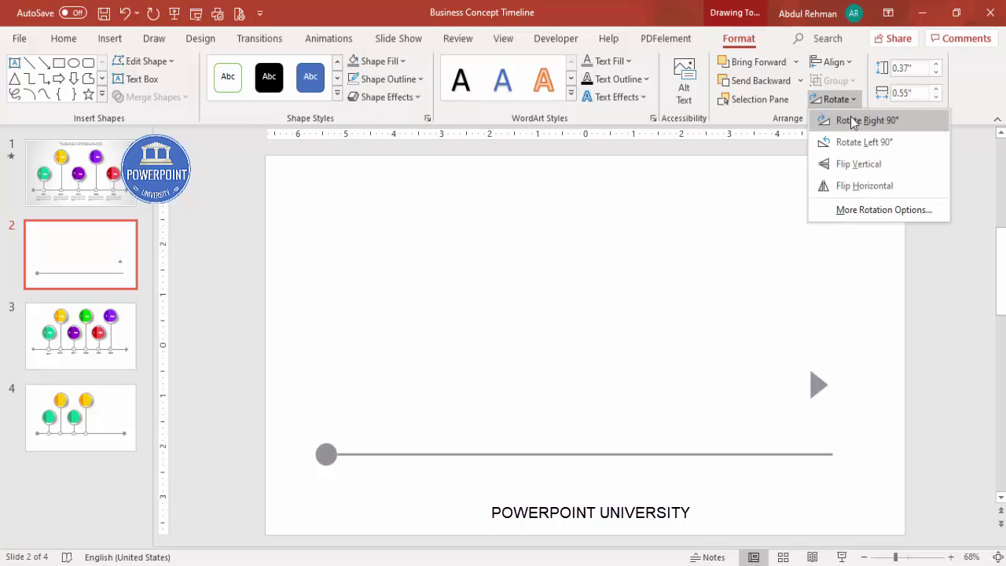
click(853, 121)
drag(820, 385, 842, 453)
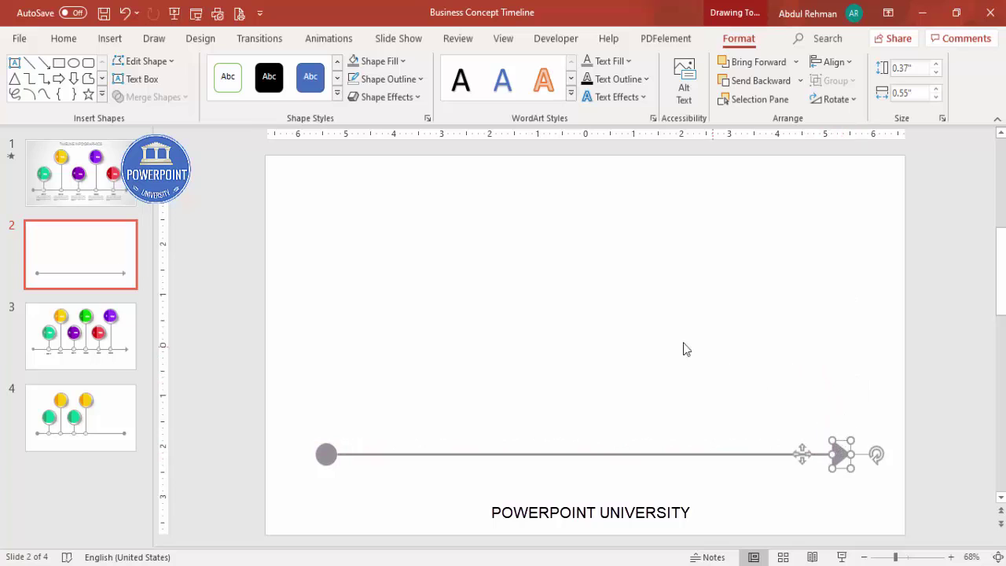
click(653, 338)
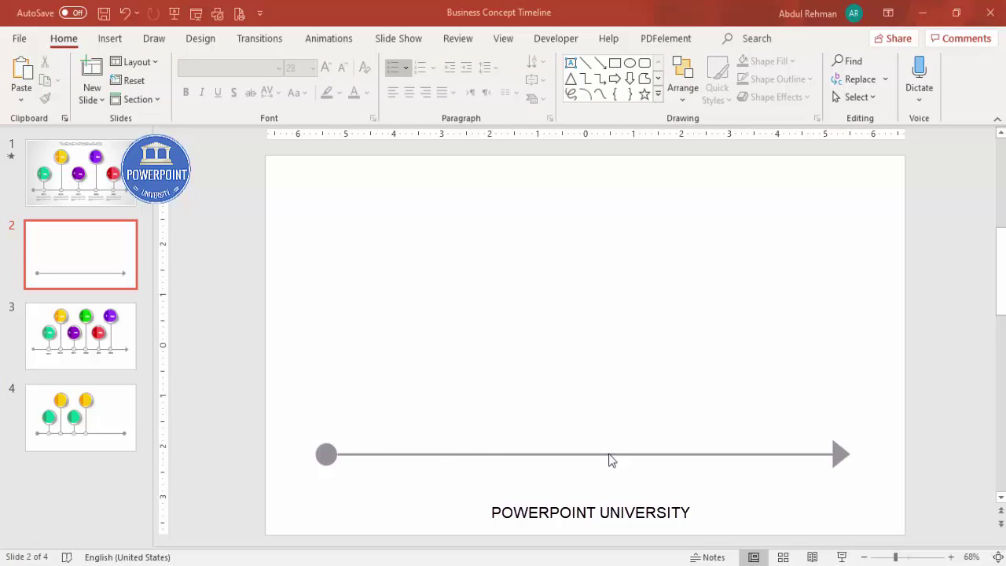
Copy the grey circle further right along the timeline line
click(326, 456)
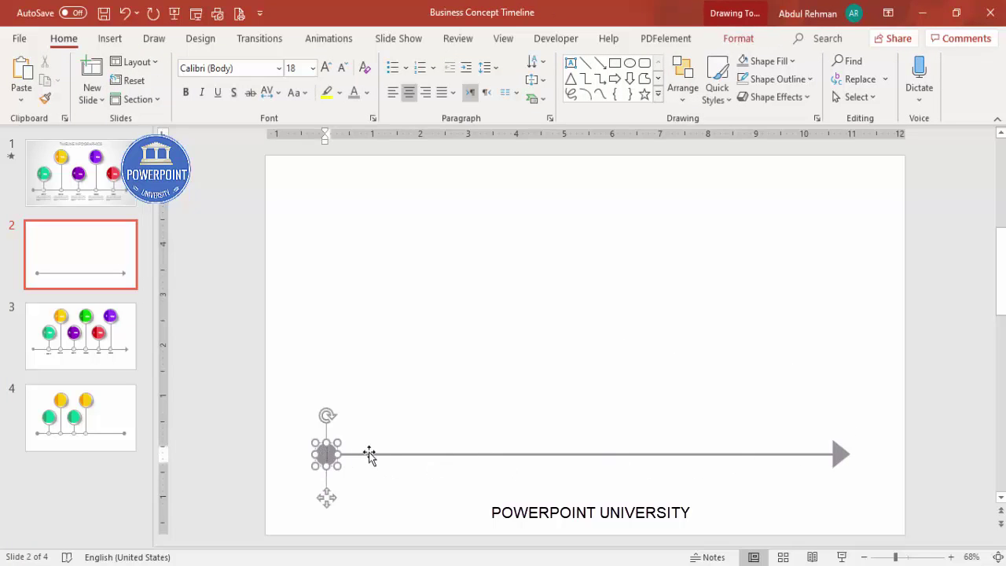
click(332, 456)
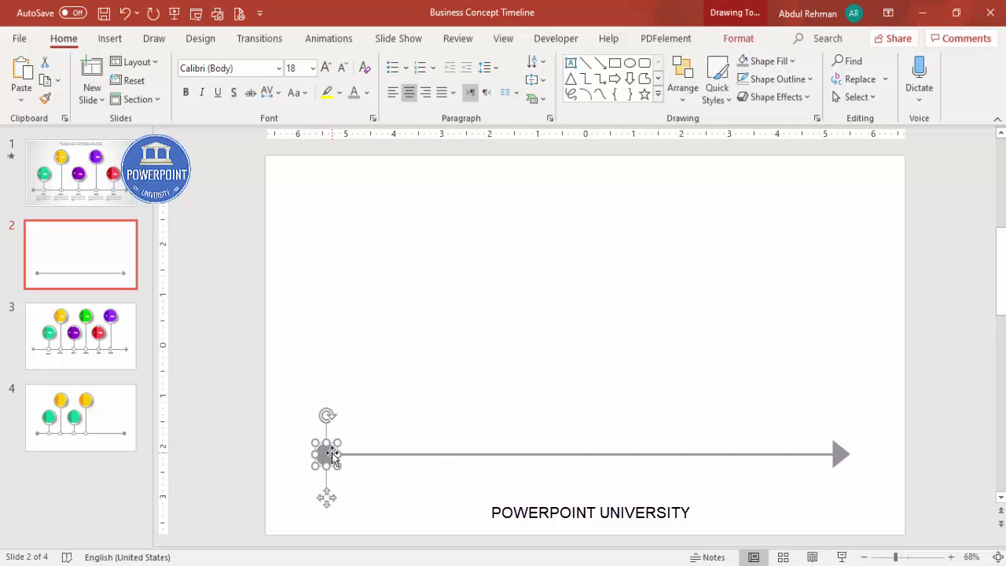
drag(333, 460, 402, 455)
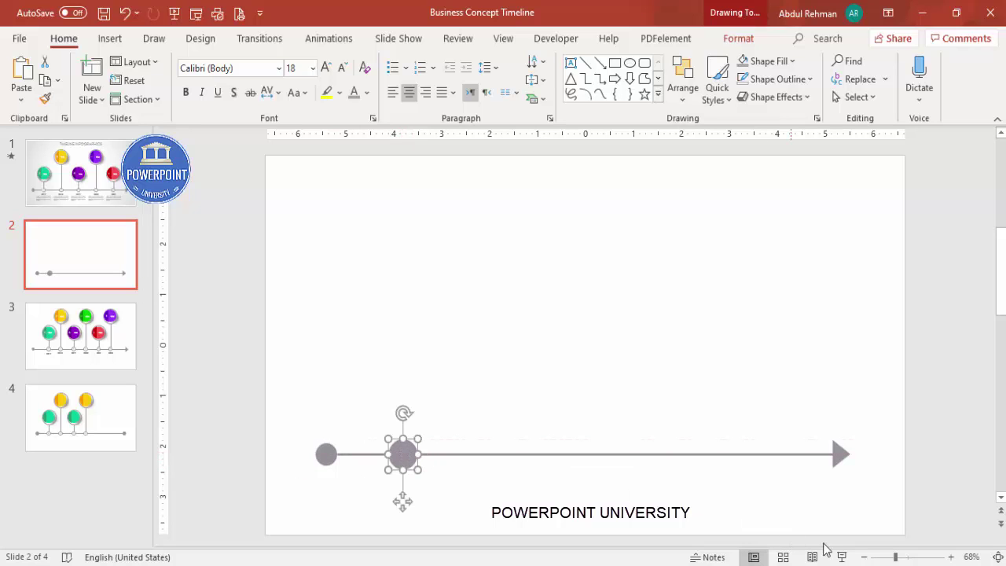
click(920, 557)
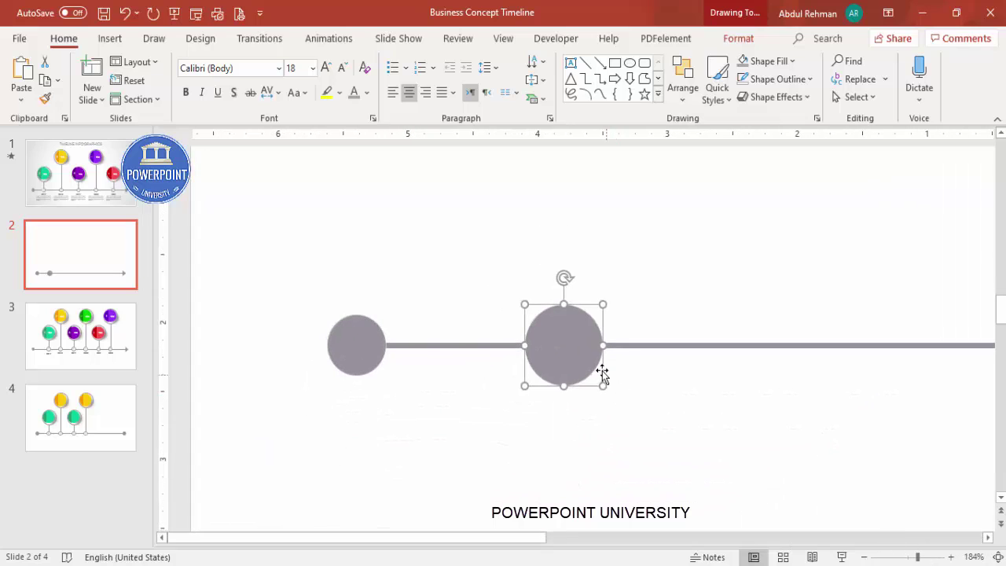
Duplicate the circle, fill it dark blue, and shrink it inside the grey circle
key(ctrl+d)
drag(736, 316, 582, 427)
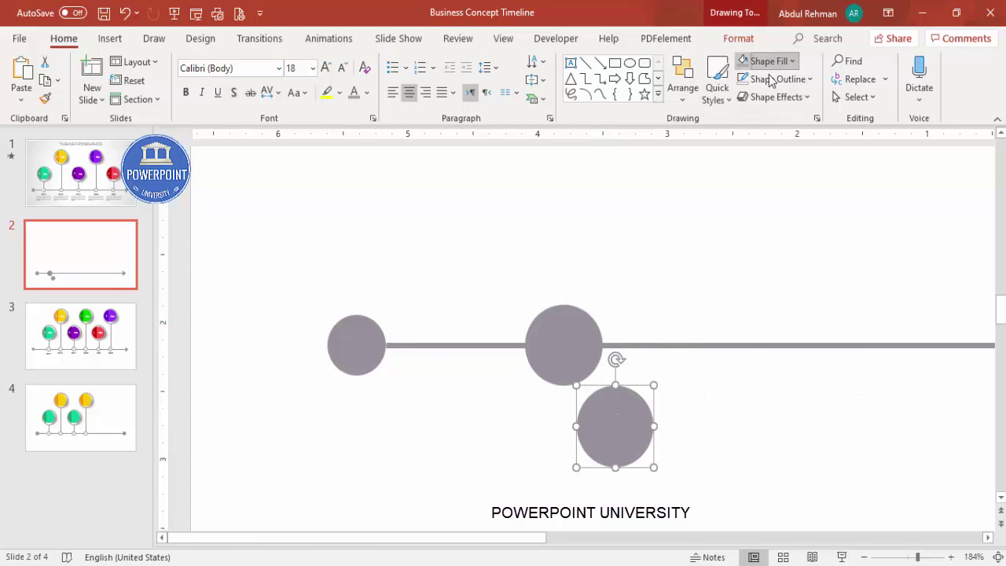
click(791, 61)
click(794, 156)
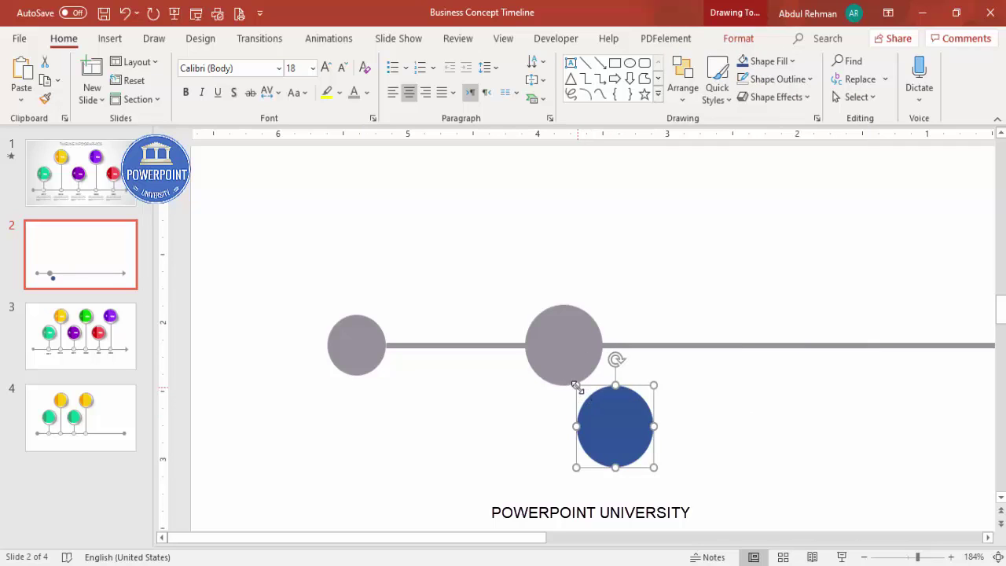
drag(576, 385, 565, 349)
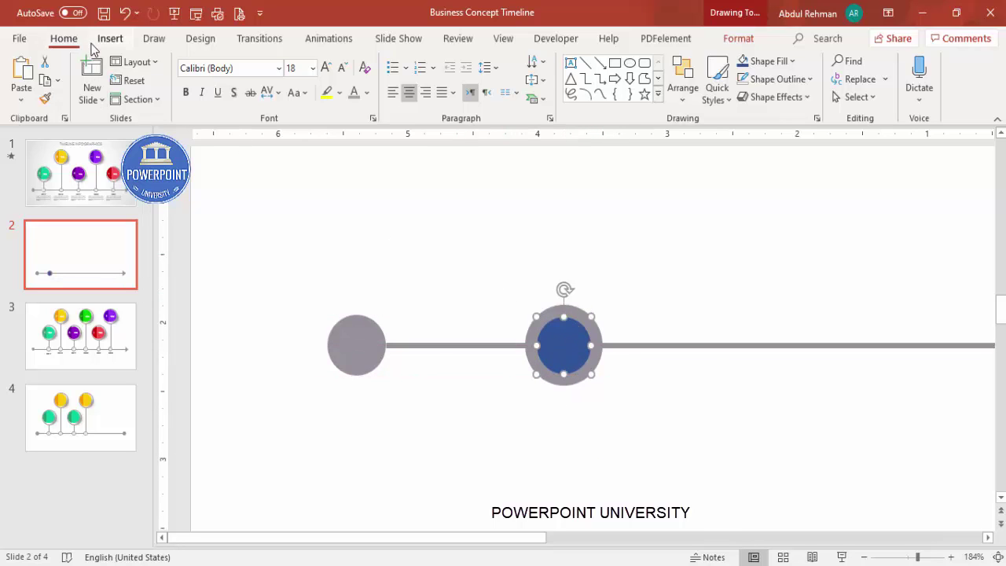
Draw a block arrow and centre it on the dark blue circle
click(111, 37)
click(238, 83)
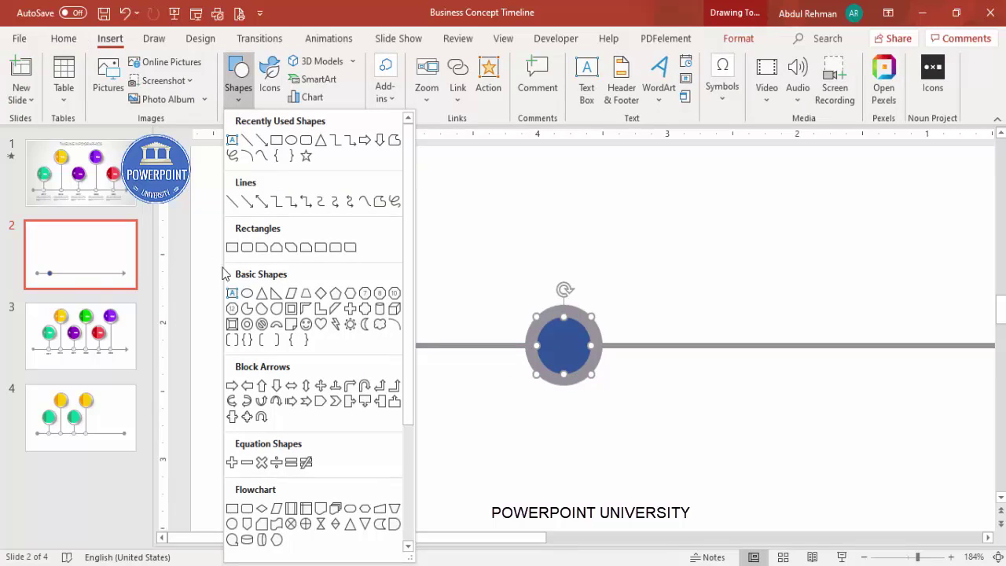
click(232, 385)
drag(521, 340, 548, 346)
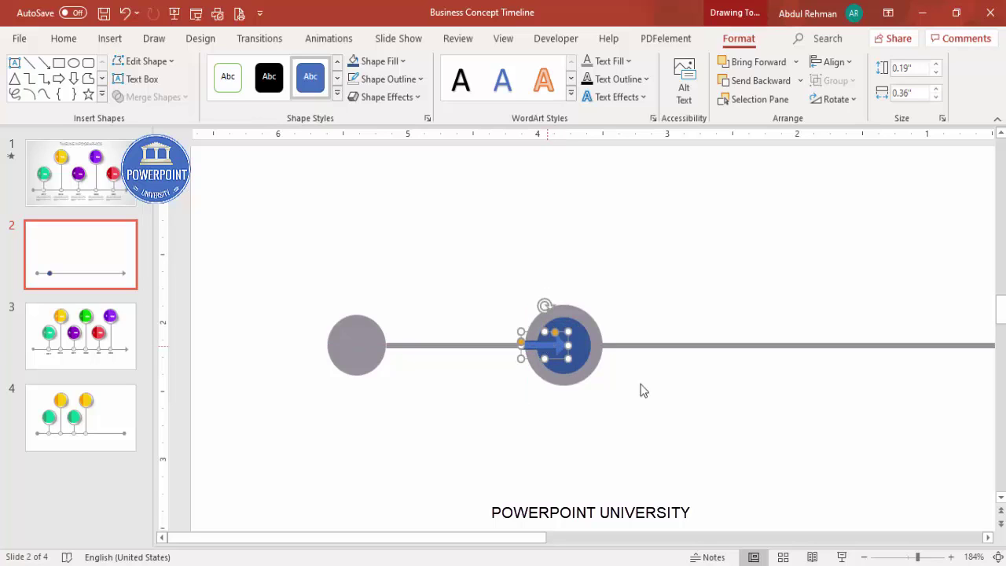
drag(915, 558, 928, 559)
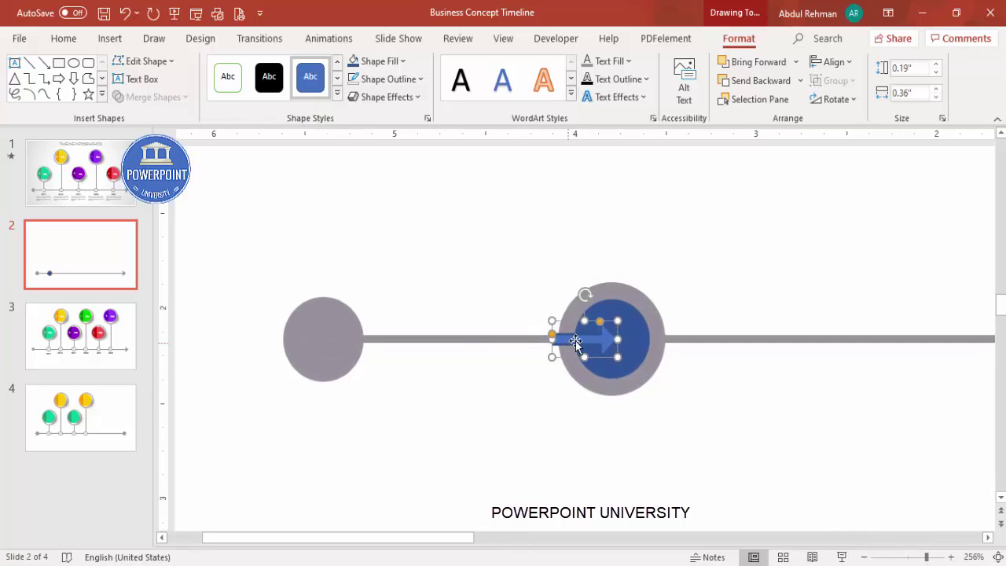
drag(582, 339, 584, 336)
Subtract the arrow from the blue circle using Merge Shapes, undoing an accidental move
click(622, 313)
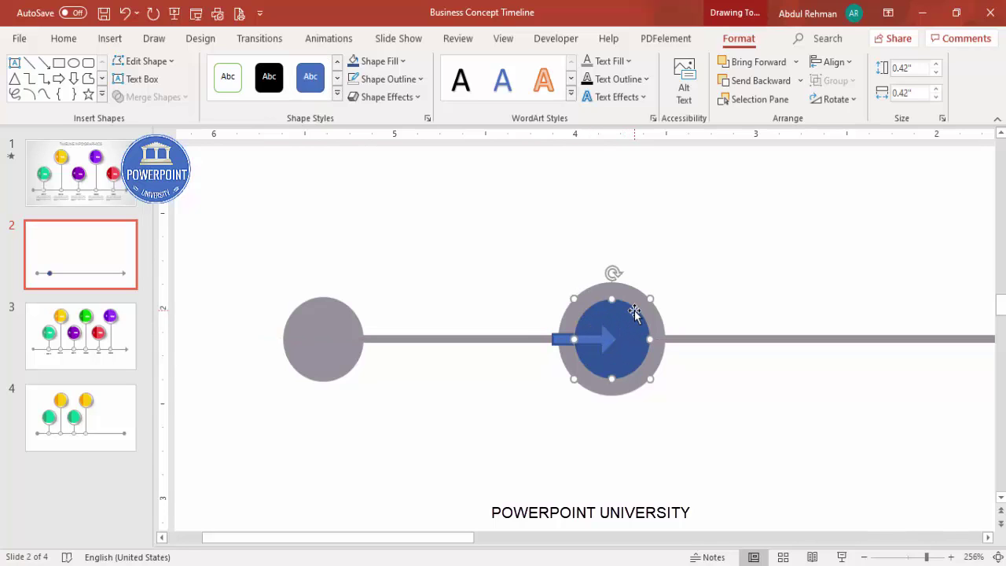
shift+click(561, 336)
click(170, 103)
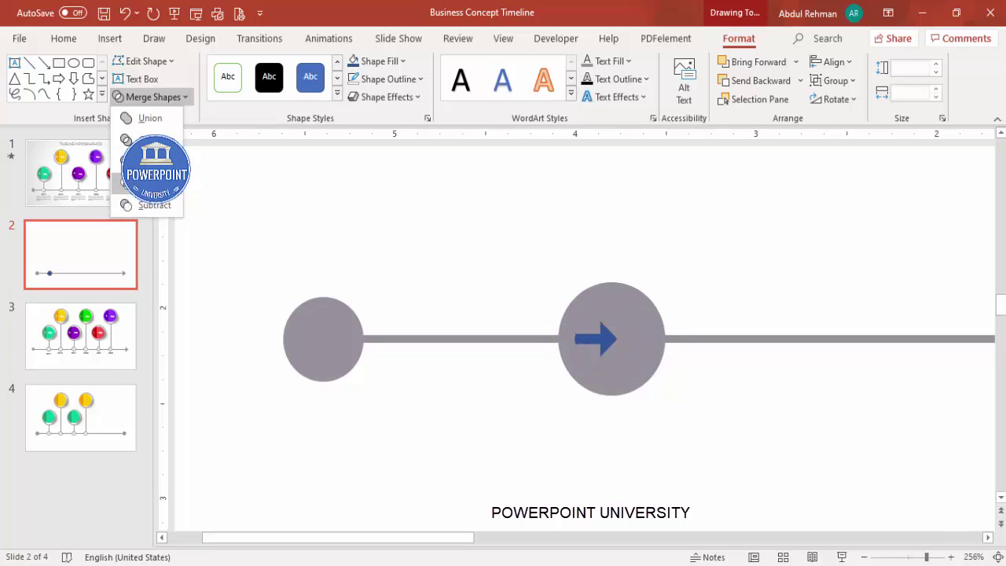
click(166, 206)
drag(640, 327, 696, 240)
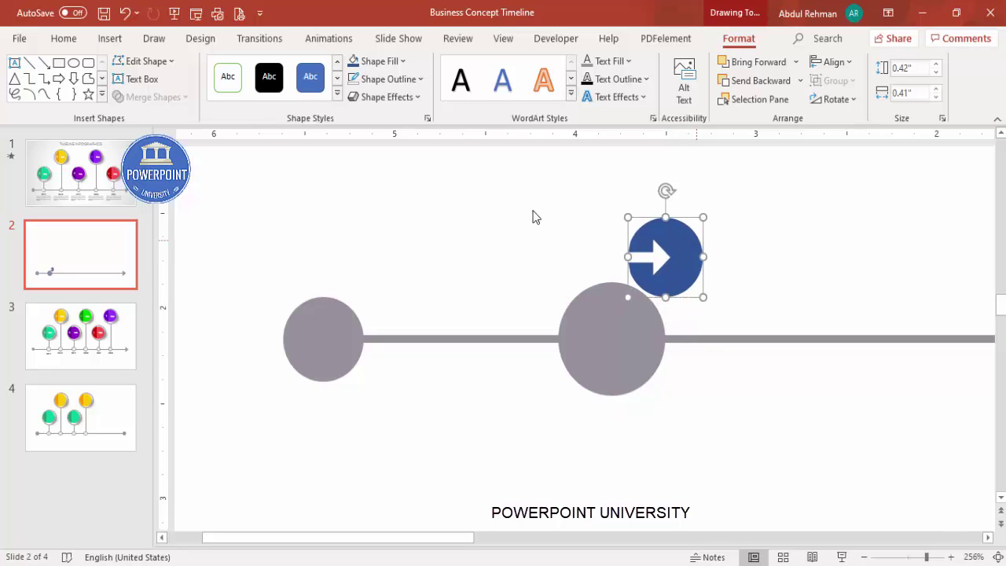
key(ctrl+z)
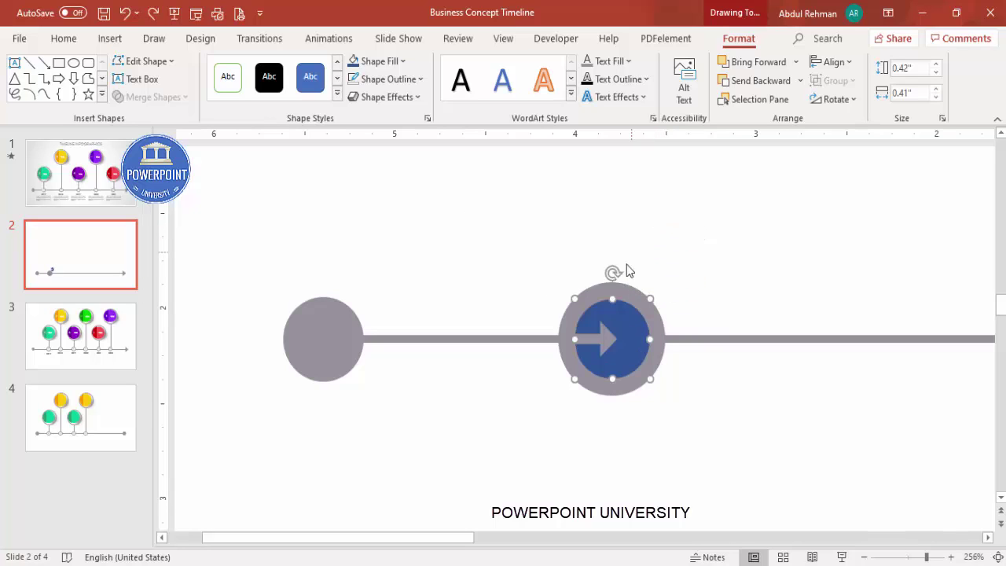
Fill the cut-out circle white and give it an Offset: Bottom Right shadow
click(374, 62)
click(352, 102)
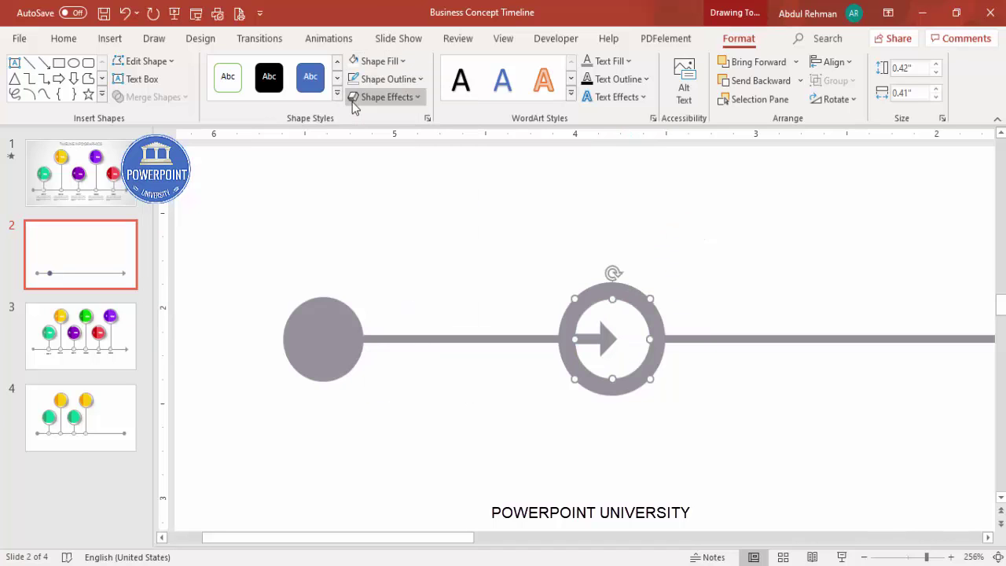
right_click(632, 323)
click(689, 526)
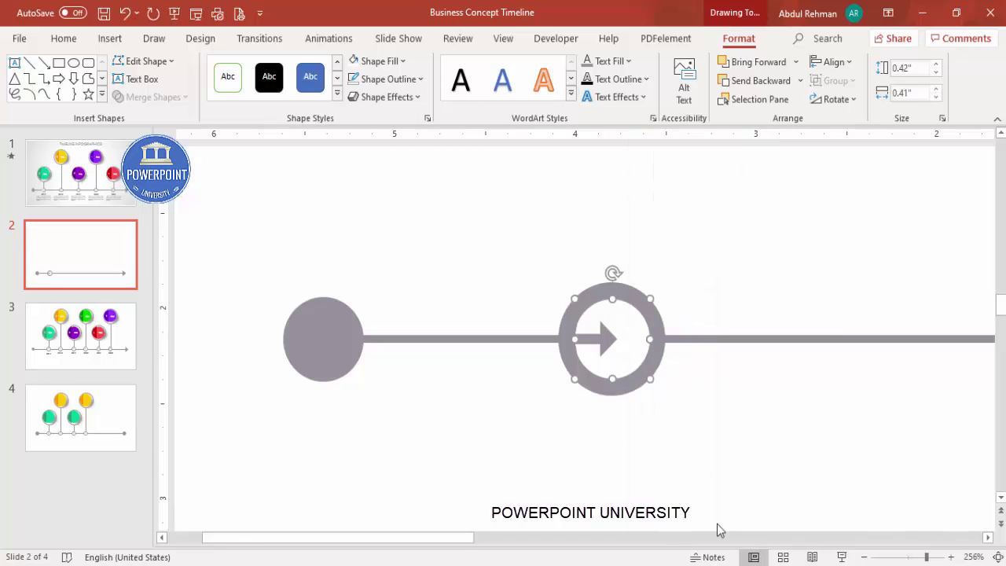
click(855, 201)
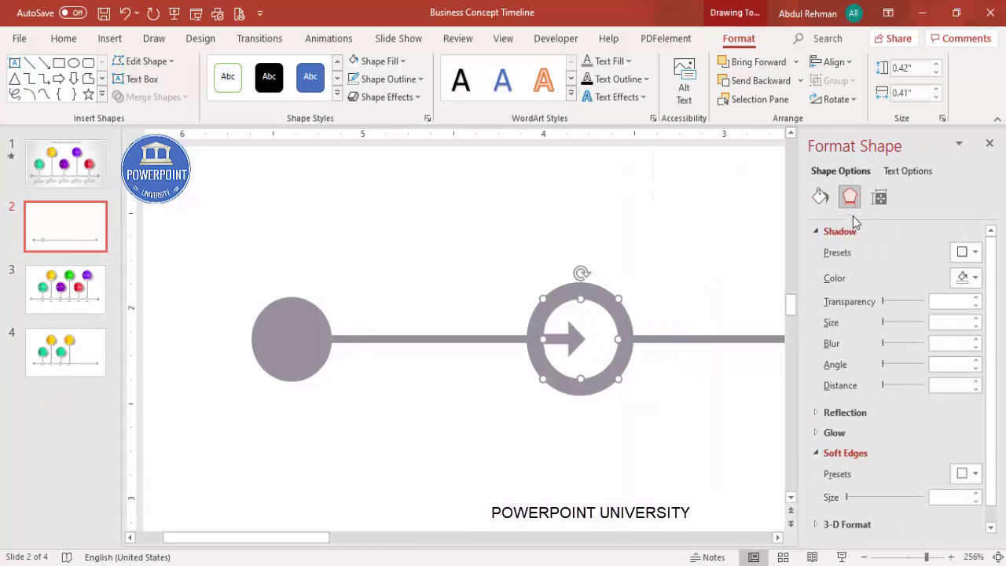
click(968, 251)
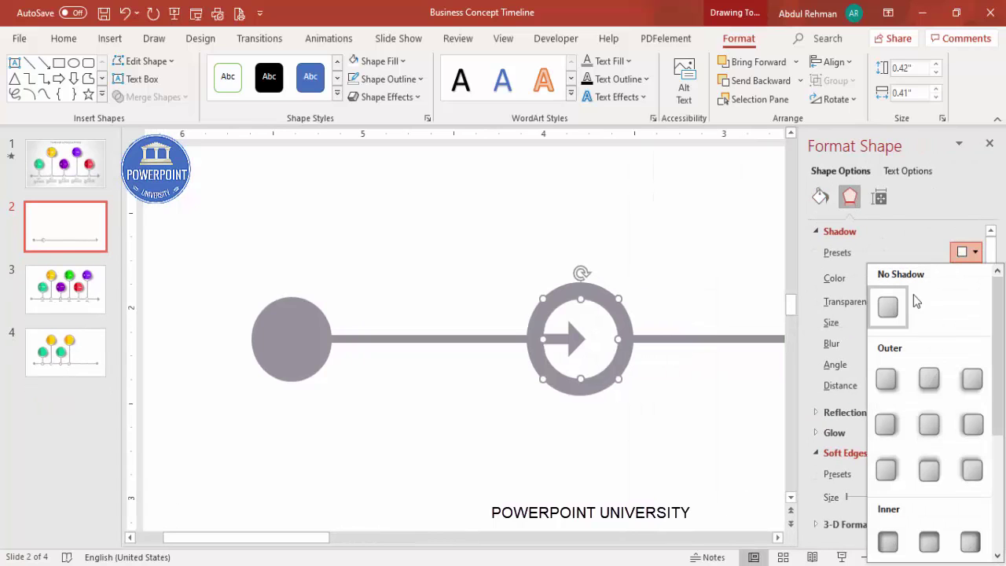
click(886, 379)
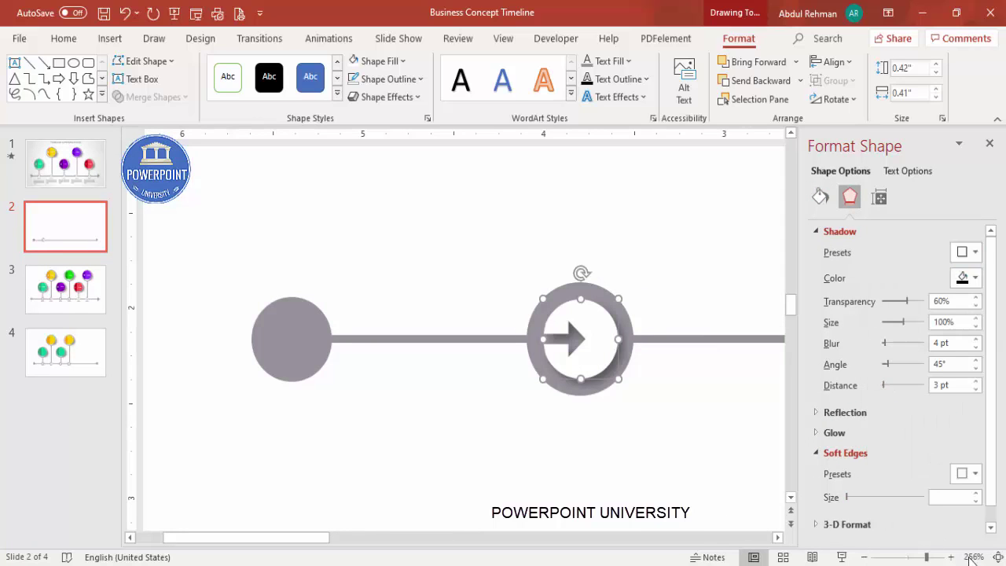
Pull a grey circle up above the timeline and enlarge it to 1.98 inches
click(998, 557)
click(380, 395)
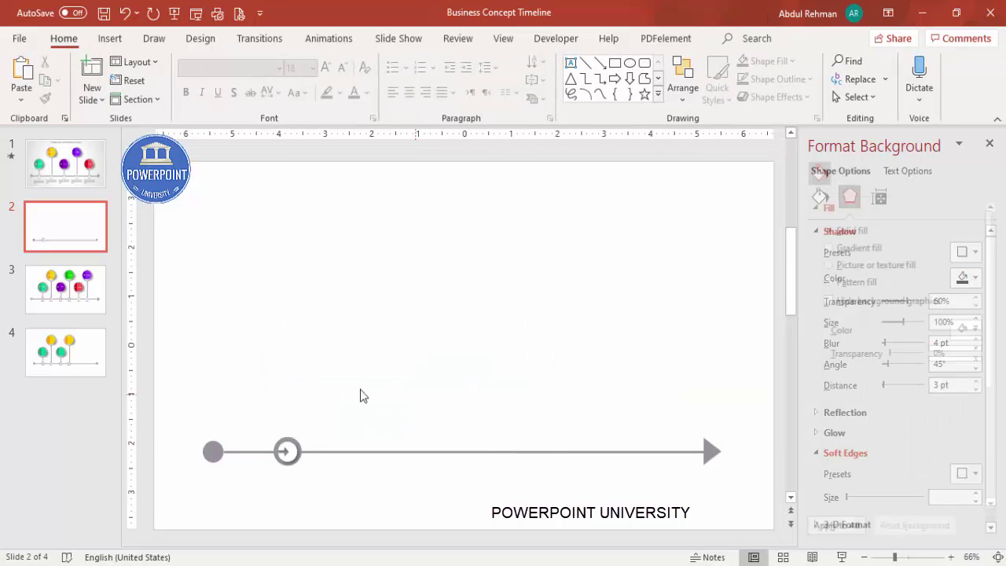
click(286, 440)
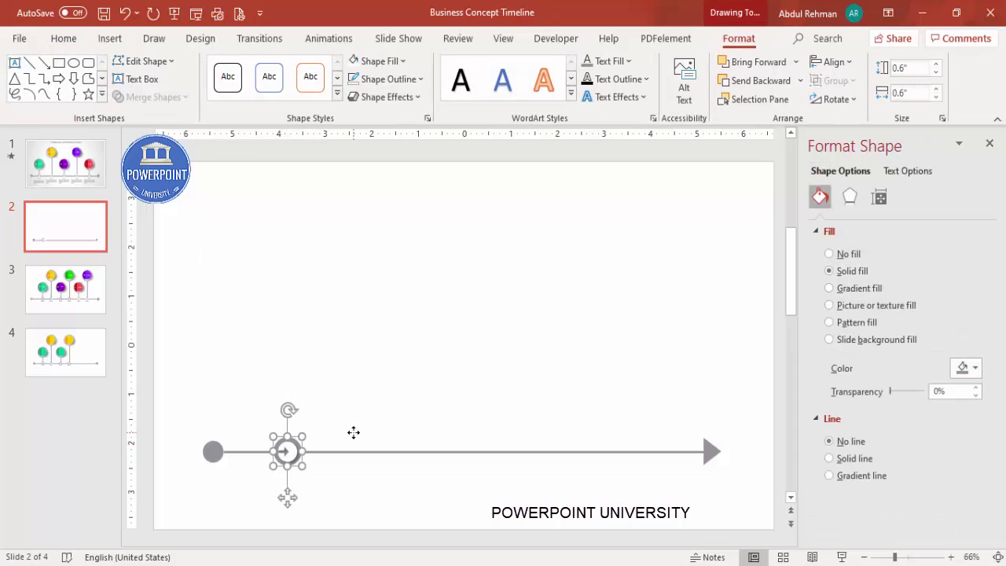
mouse_move(294, 456)
mouse_down()
mouse_move(307, 370)
mouse_move(299, 337)
mouse_move(362, 405)
mouse_up()
drag(336, 366, 302, 319)
drag(329, 361, 330, 361)
drag(299, 330, 294, 308)
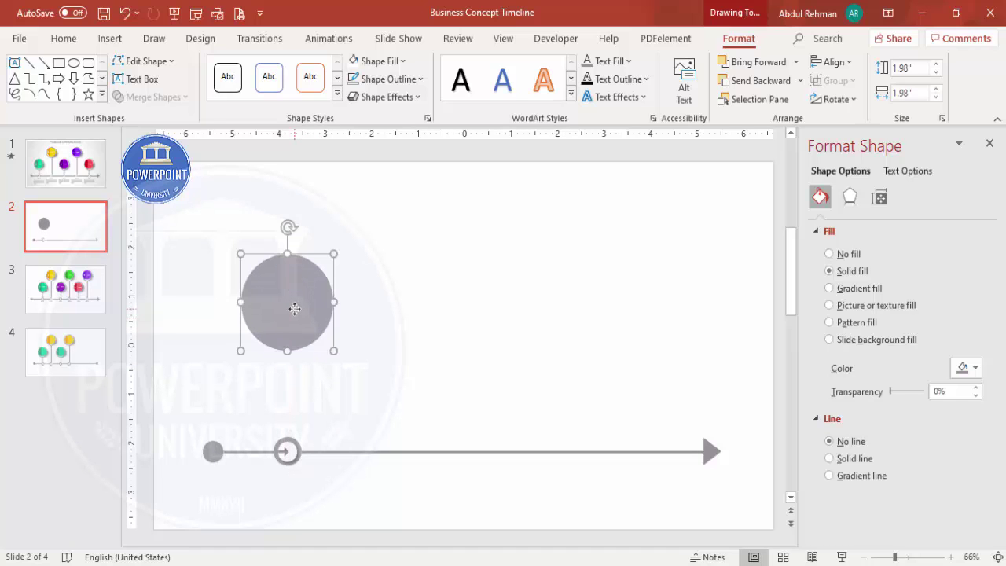
Give the large circle a grey outline and no fill, then place a copy to its right
click(388, 78)
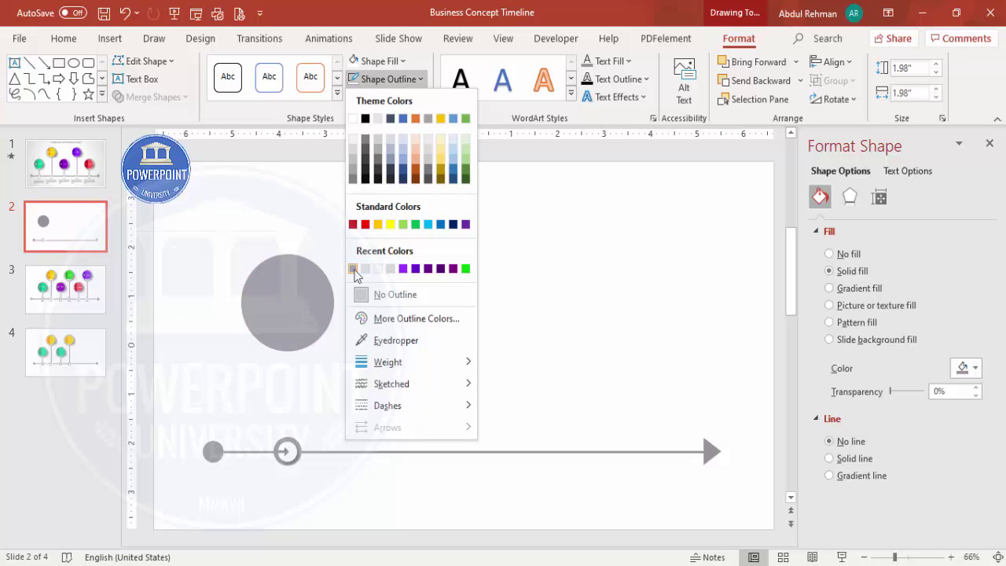
click(354, 269)
click(373, 61)
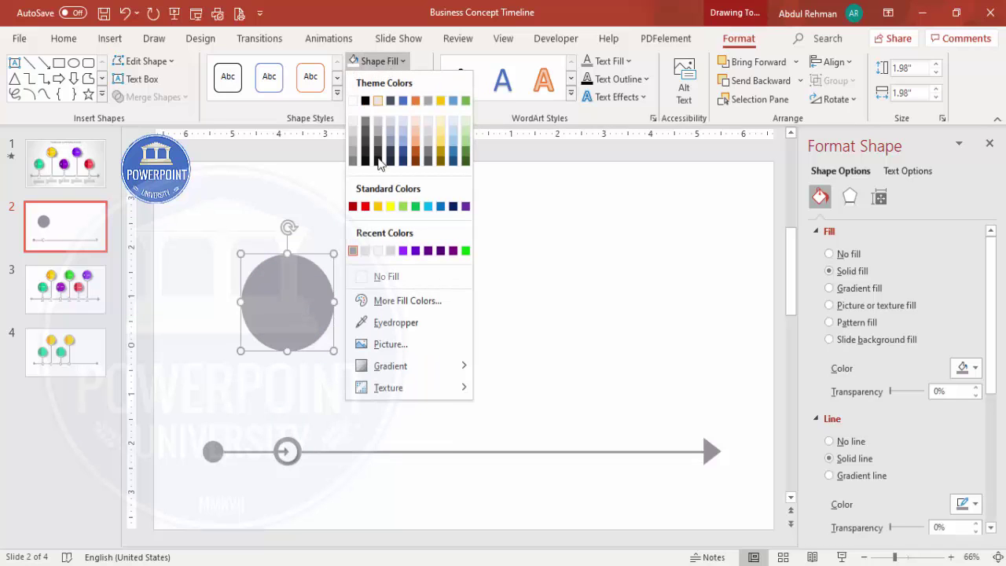
click(387, 277)
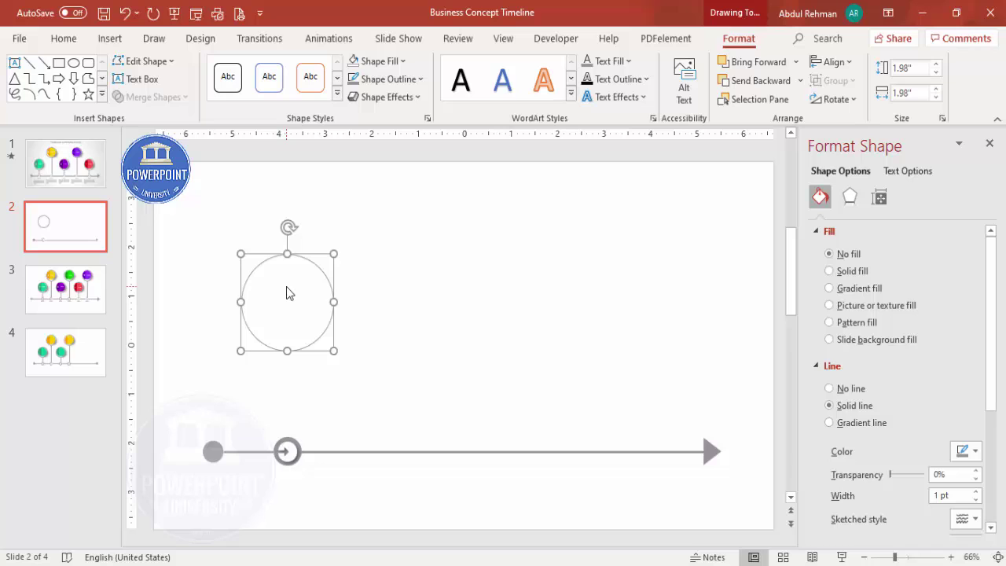
scroll(301, 305, up, 3)
drag(288, 191, 442, 364)
scroll(398, 330, down, 1)
Fill the copied circle light grey without outline and move it to the slide's upper middle
scroll(443, 365, down, 2)
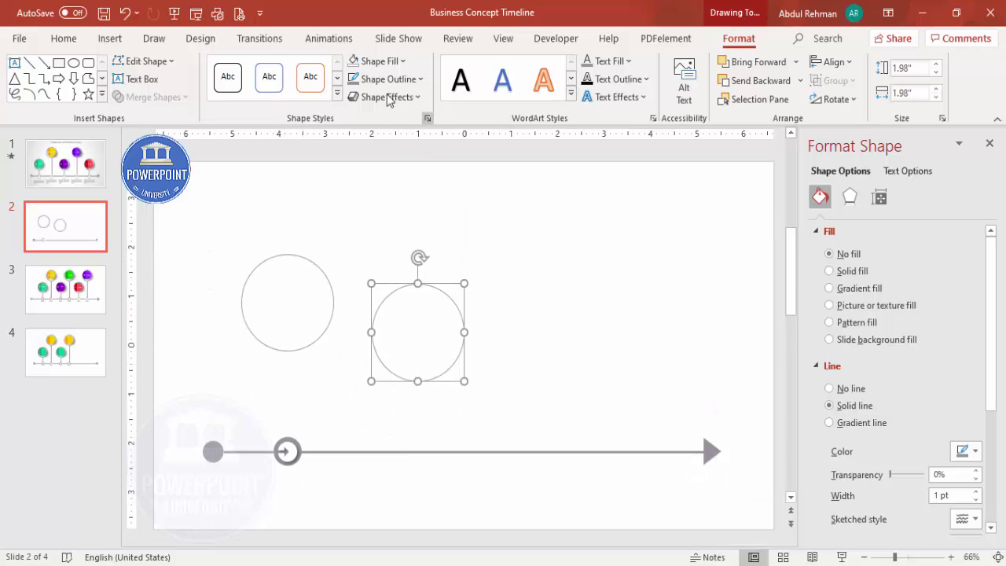
click(382, 63)
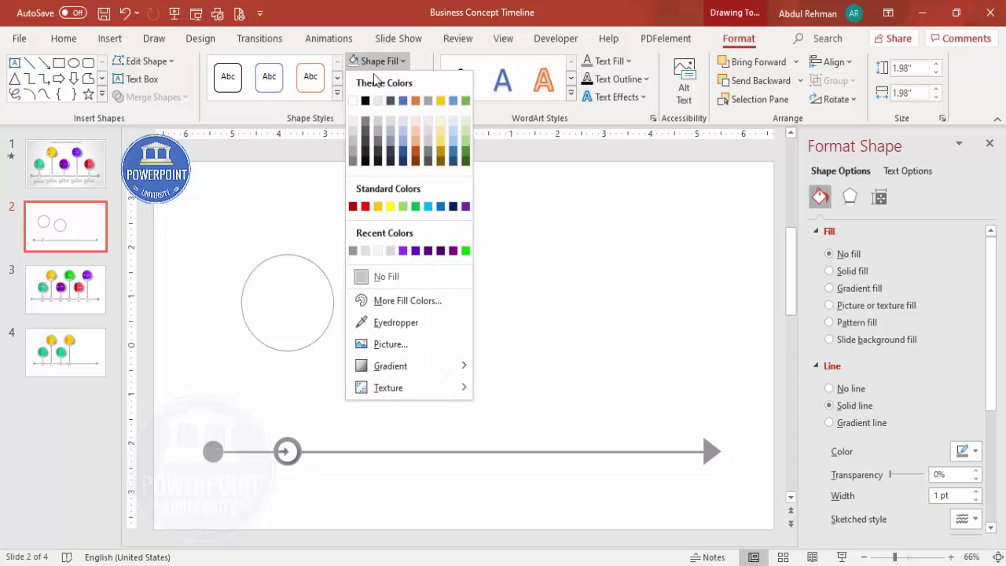
click(361, 121)
click(388, 78)
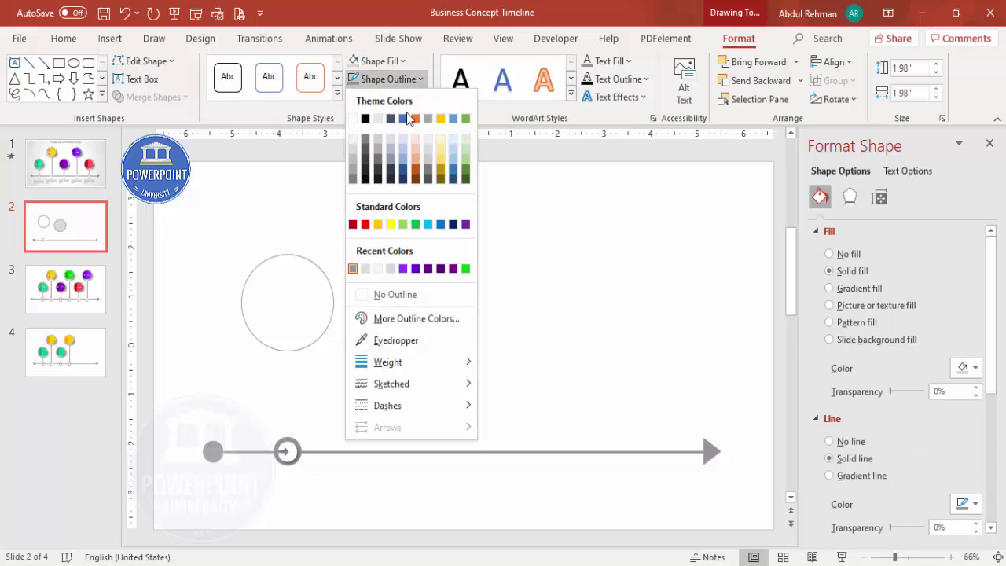
click(406, 295)
drag(437, 324, 543, 279)
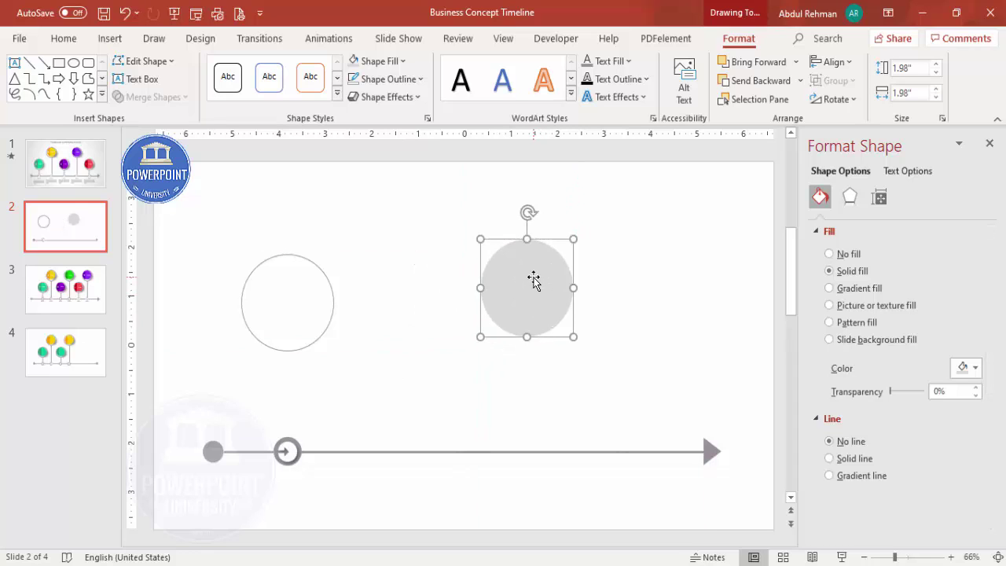
drag(694, 265, 363, 232)
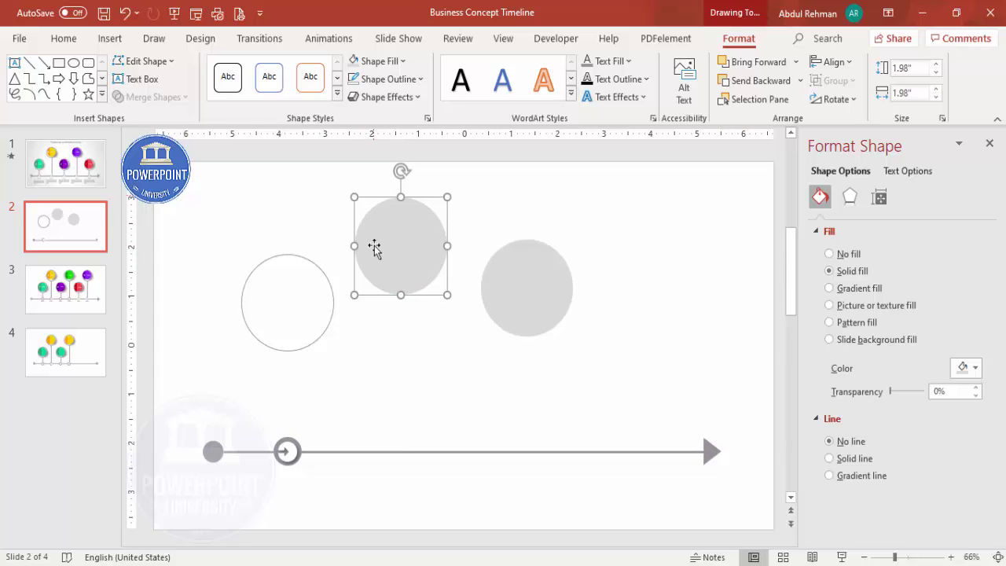
click(319, 199)
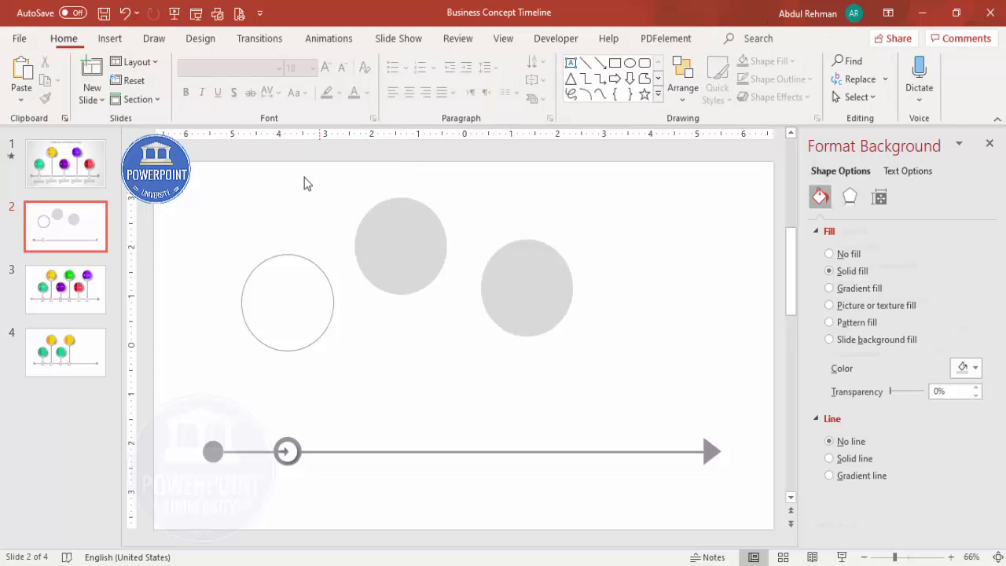
Draw a rectangle covering most of the upper grey circle
click(110, 38)
click(243, 101)
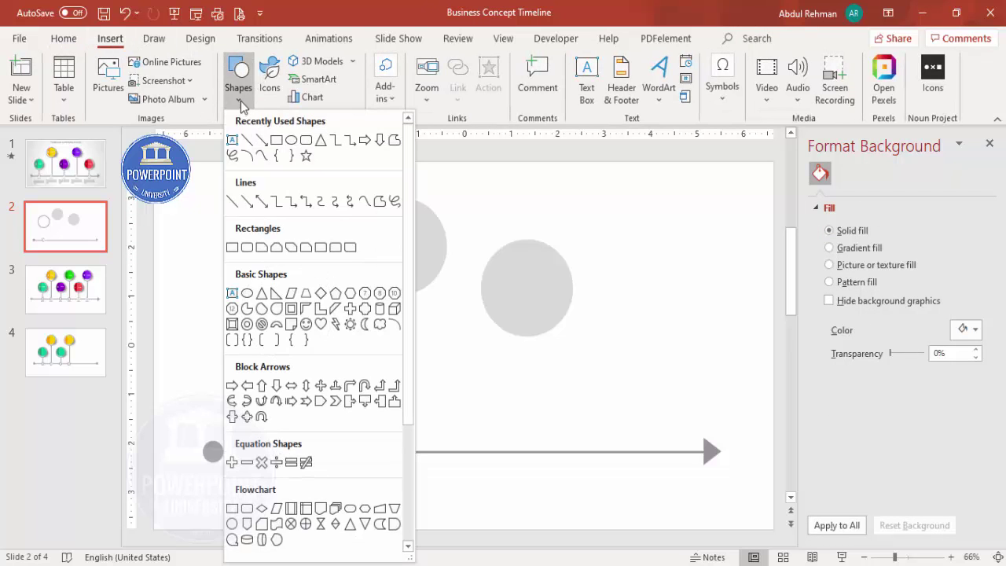
click(233, 247)
mouse_move(382, 179)
mouse_down()
mouse_move(407, 254)
mouse_move(453, 326)
mouse_move(467, 325)
mouse_up()
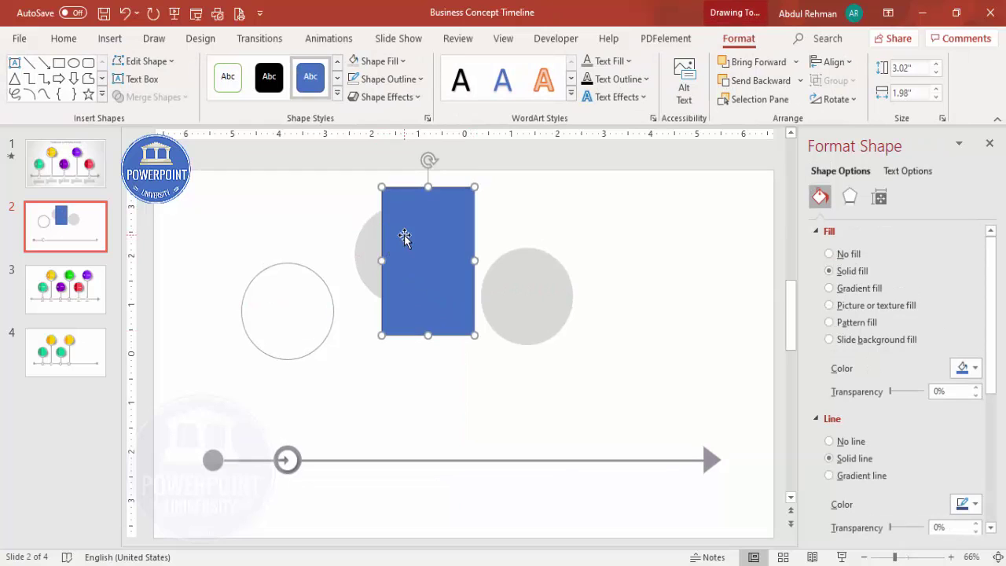
scroll(404, 237, down, 1)
scroll(402, 228, up, 1)
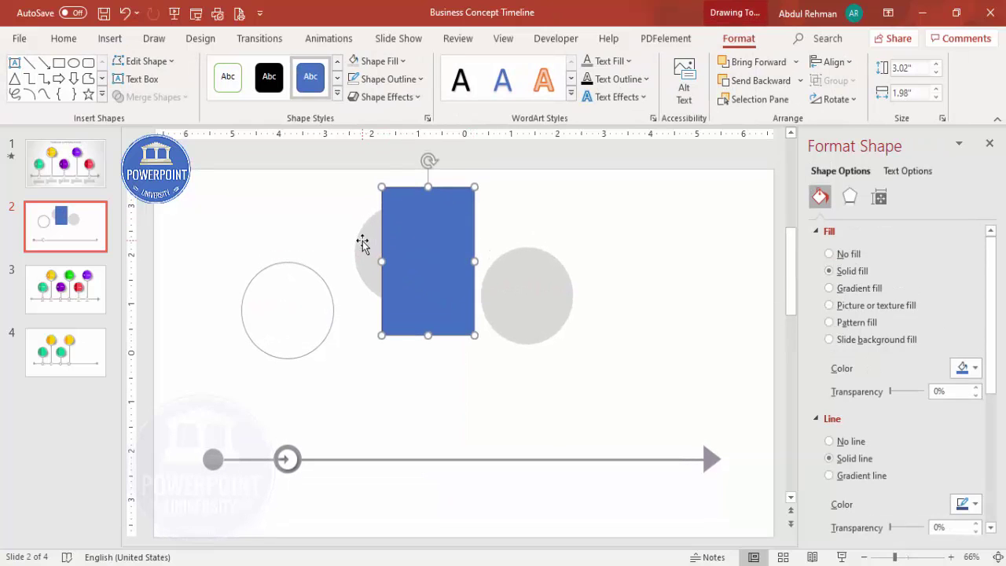
Subtract the rectangle from the circle and move the remaining sliver toward the other circle
click(362, 241)
scroll(362, 241, down, 1)
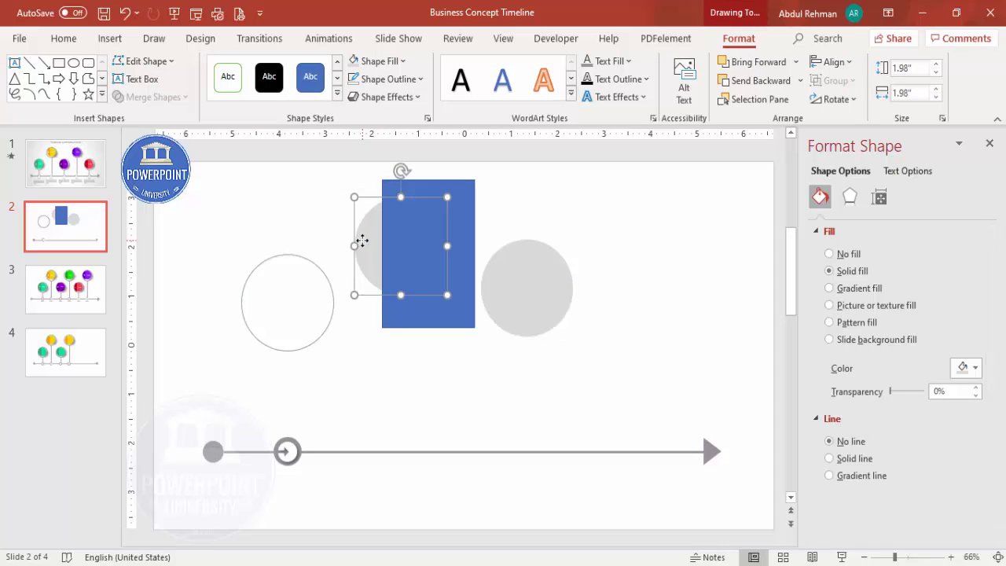
shift+click(454, 184)
scroll(454, 184, up, 1)
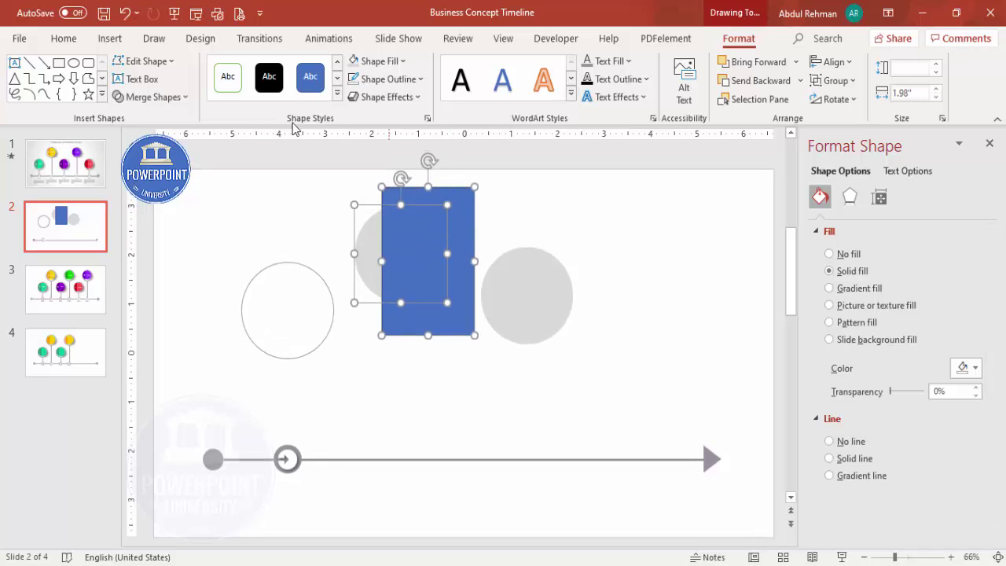
click(185, 97)
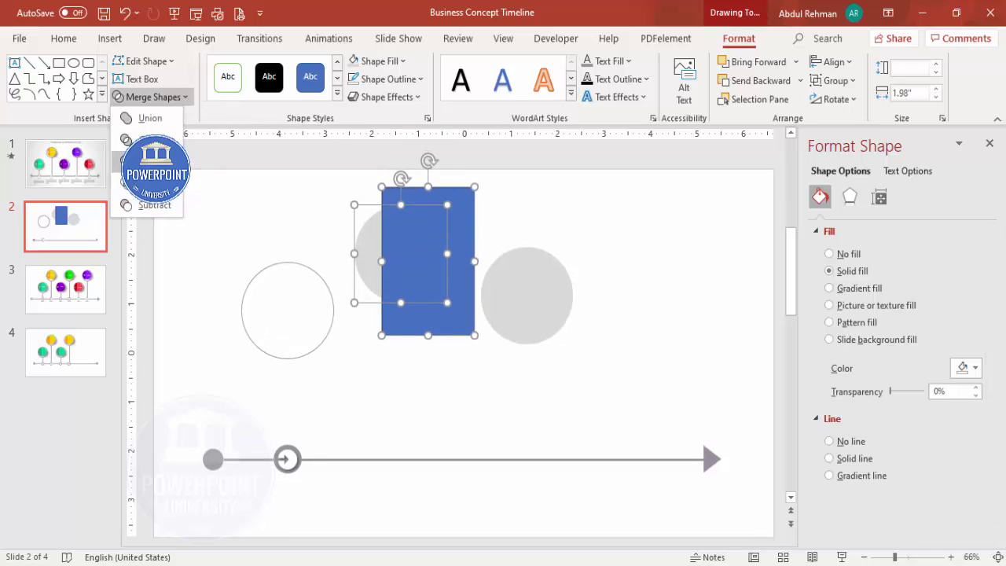
click(174, 205)
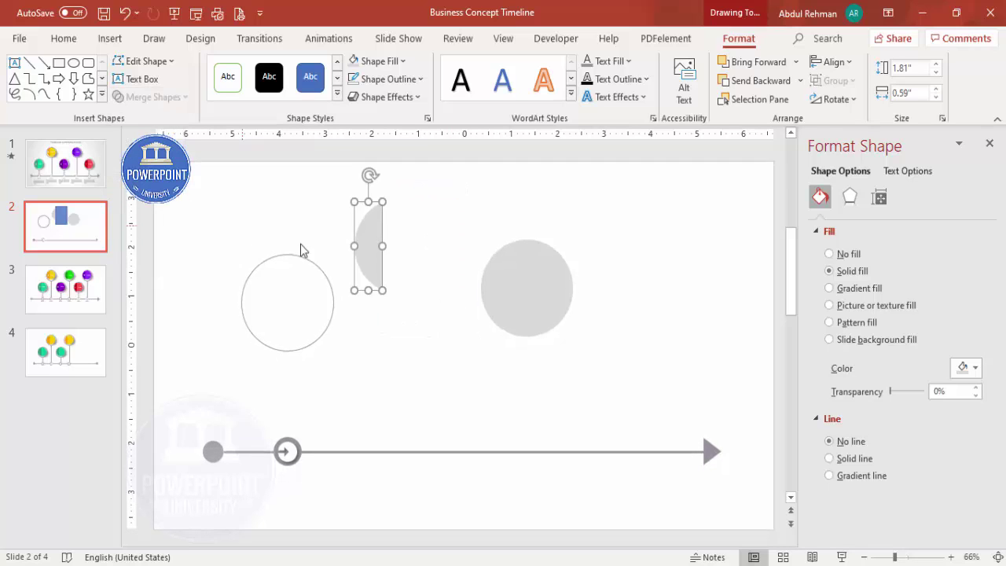
drag(373, 230, 431, 273)
Fill the half-moon slice orange from the standard colour palette
click(383, 68)
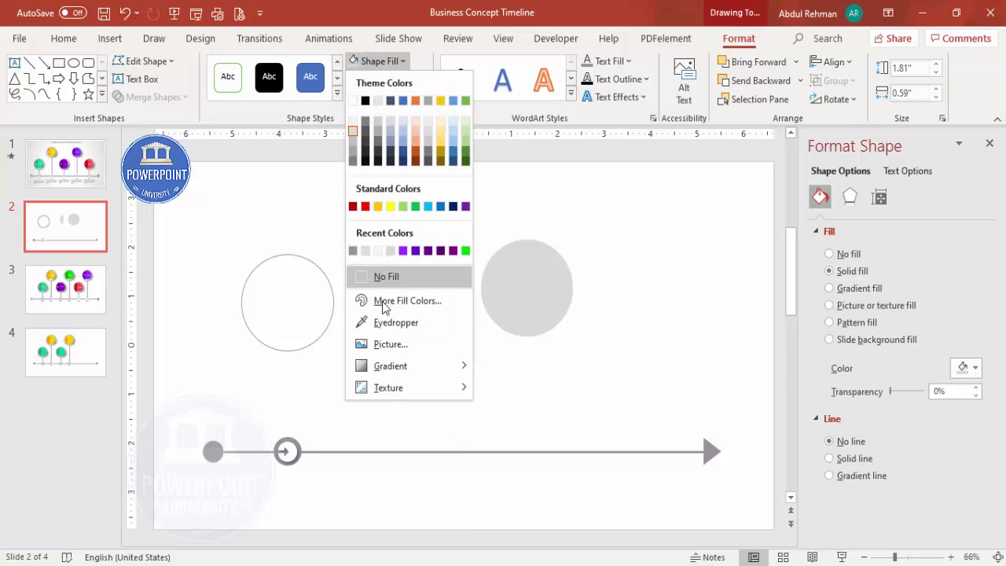
click(415, 305)
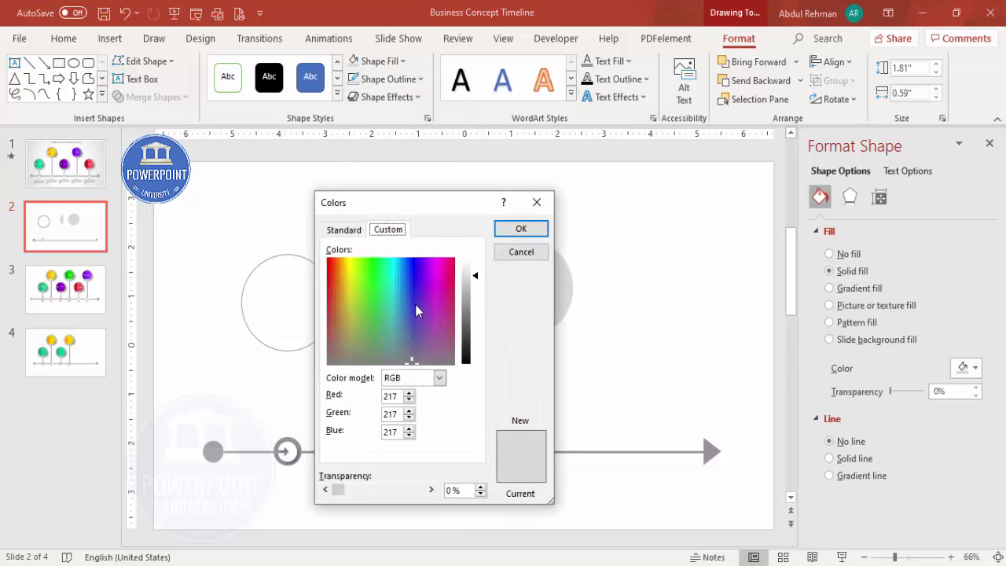
click(343, 231)
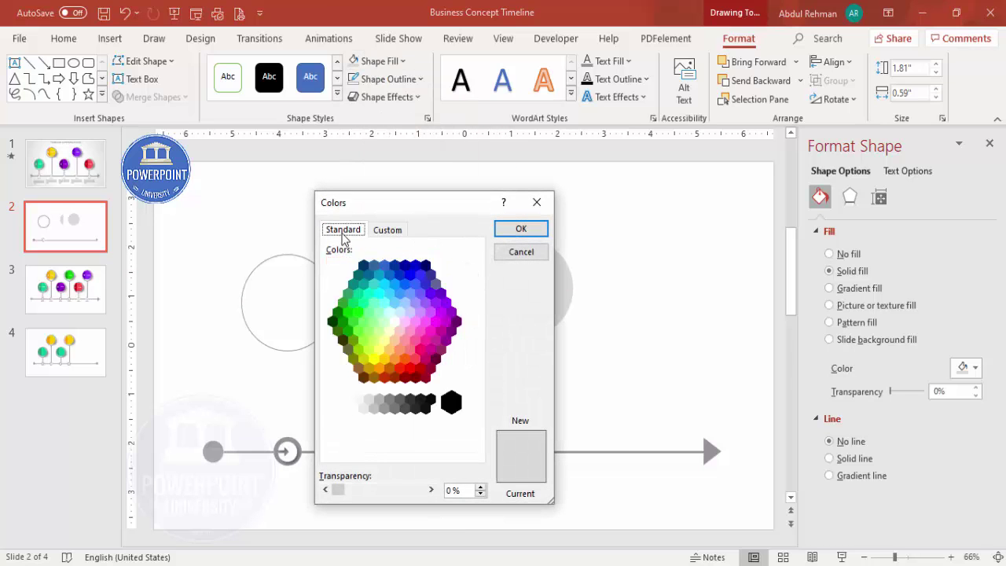
click(379, 367)
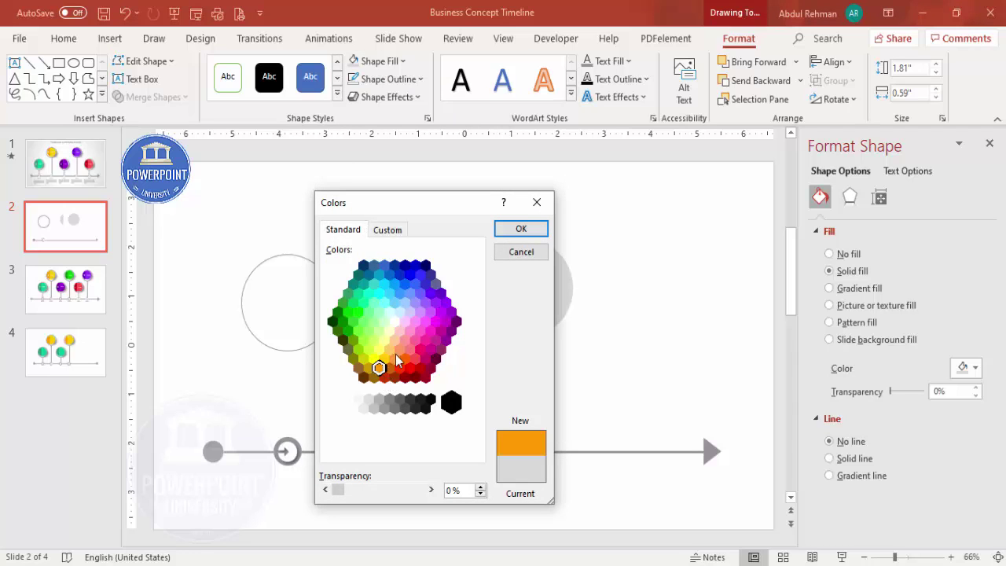
click(520, 228)
Fill the grey circle beside it bright yellow from the standard colour palette
click(523, 265)
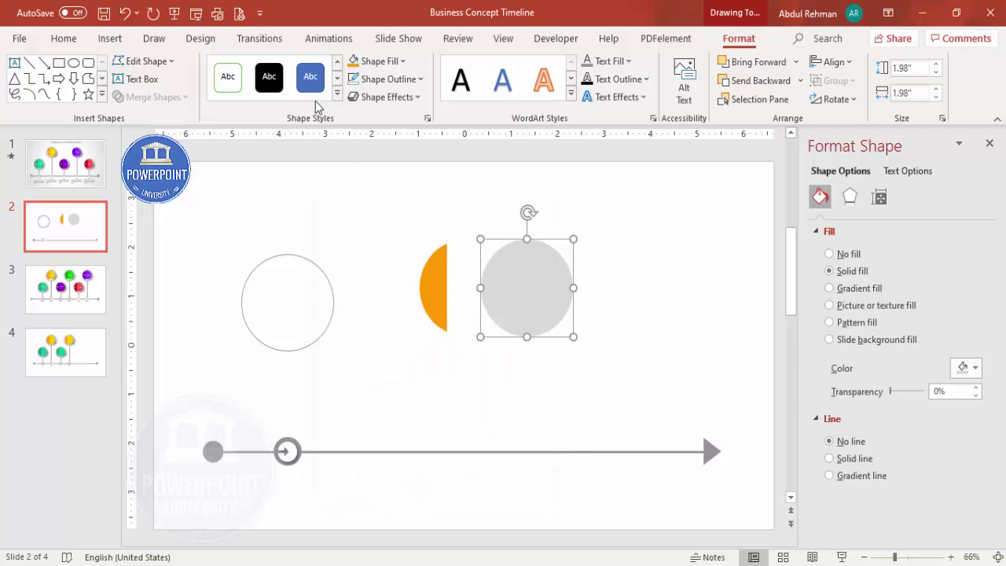
click(380, 66)
click(395, 298)
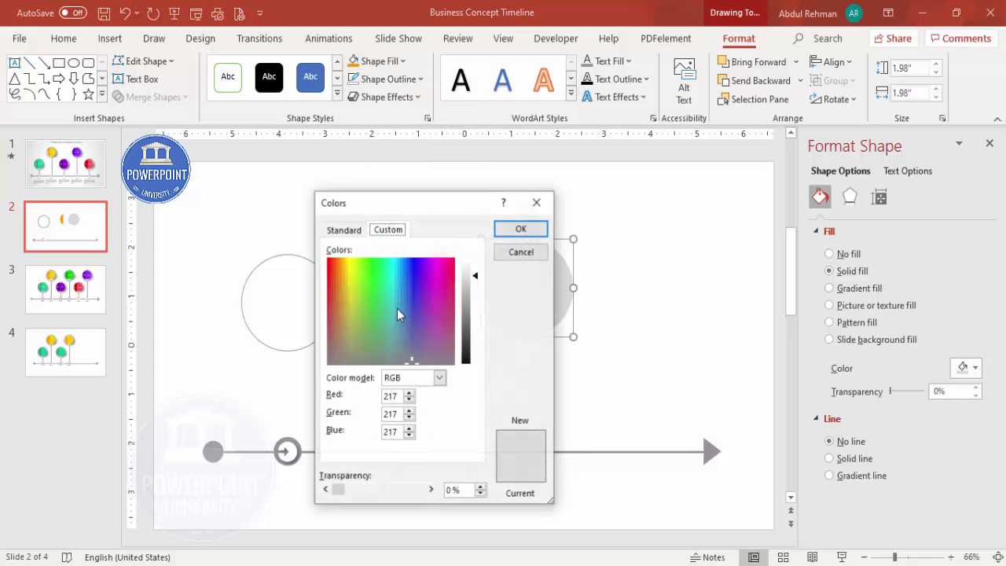
click(351, 229)
click(377, 362)
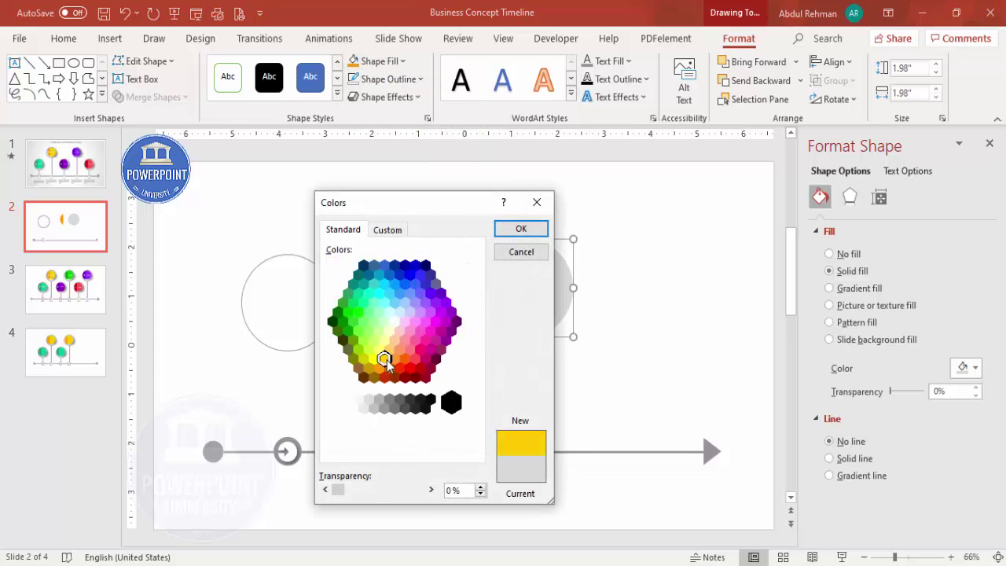
click(522, 230)
click(447, 290)
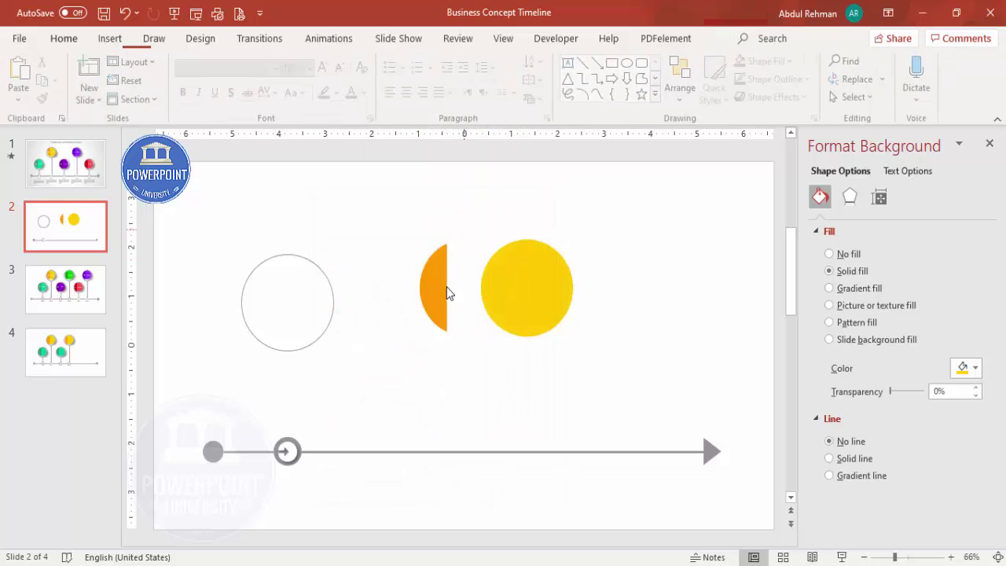
click(442, 292)
Group the orange slice with the yellow circle, resize to 1.68", and centre it in the outline circle
drag(430, 285, 491, 279)
click(456, 209)
drag(454, 203, 607, 405)
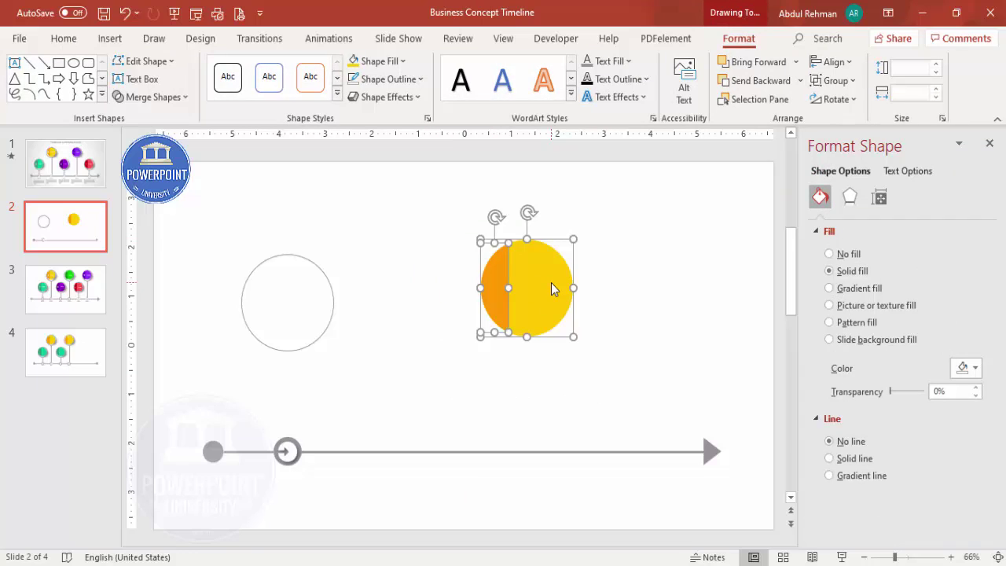
key(ctrl+g)
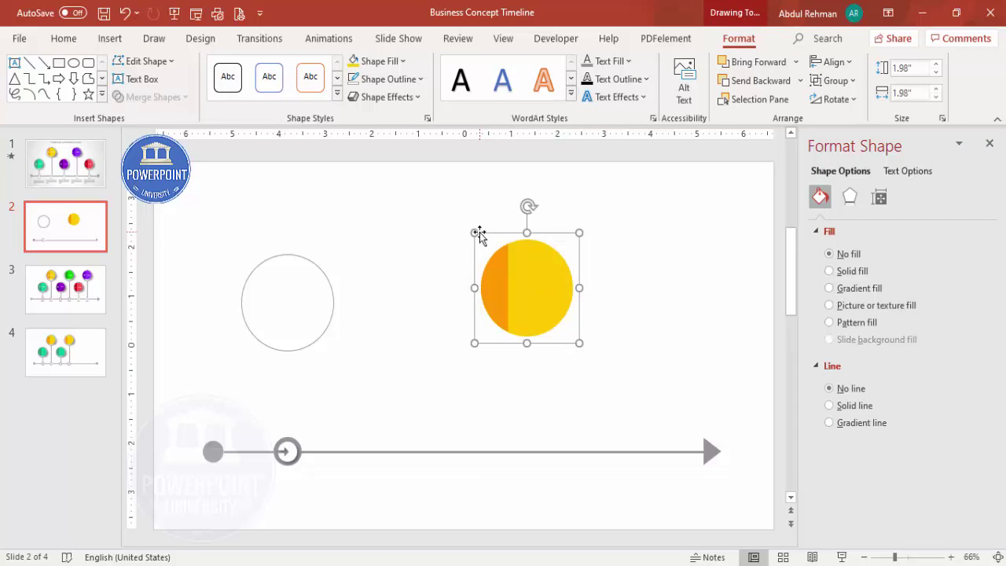
drag(480, 235, 498, 254)
drag(528, 285, 292, 292)
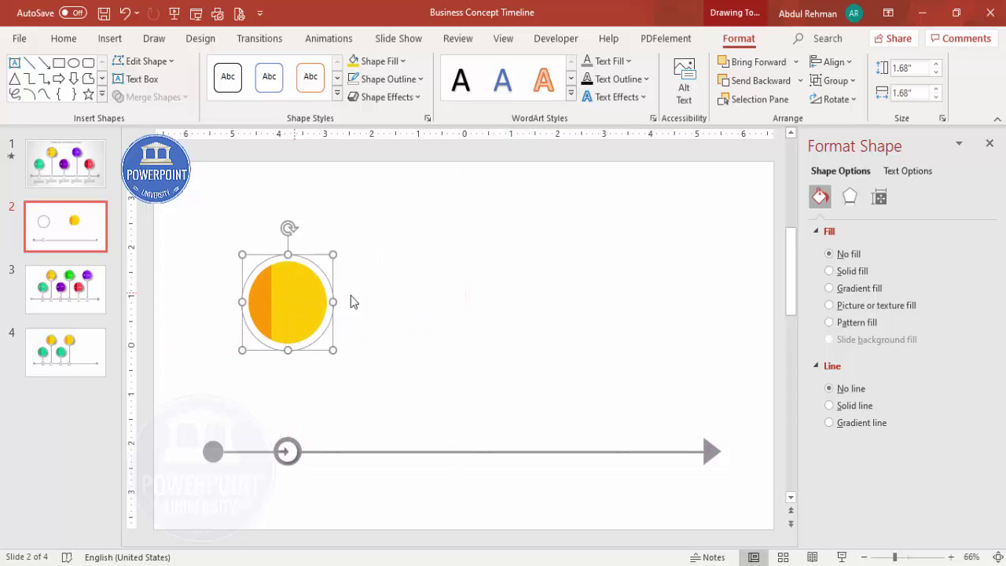
click(393, 299)
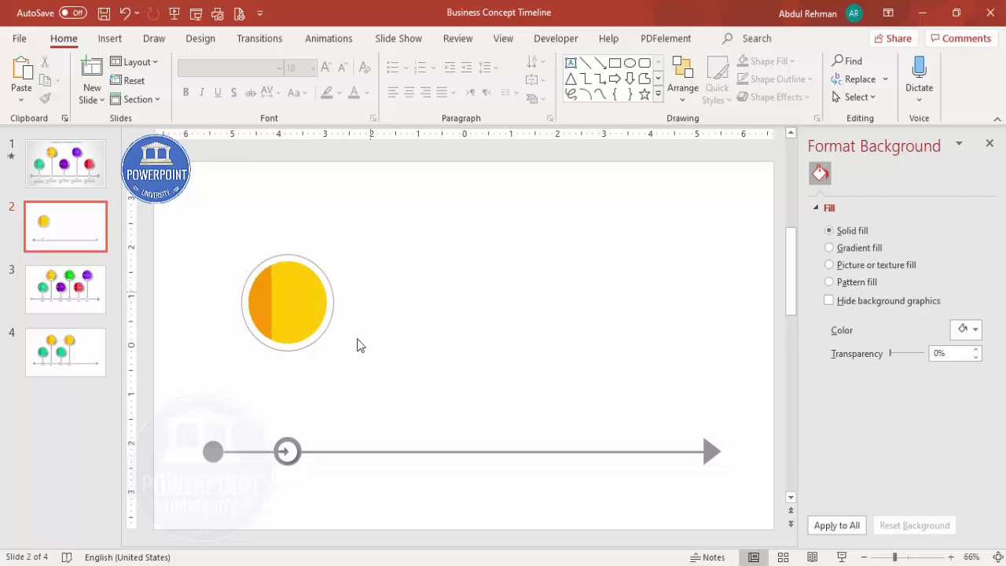
Draw a circle beside the yellow disc with no outline and black fill at 56% transparency
click(108, 39)
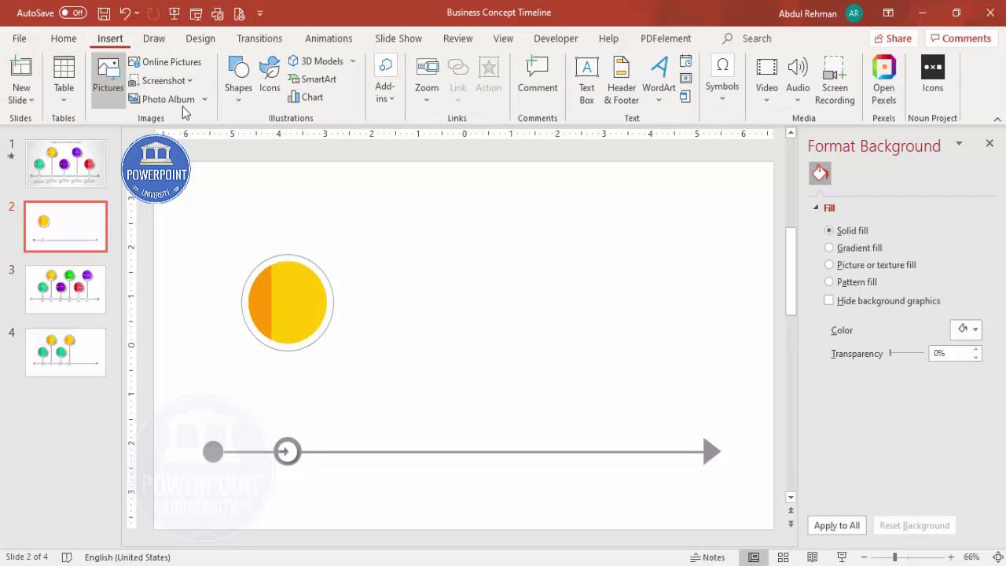
click(237, 88)
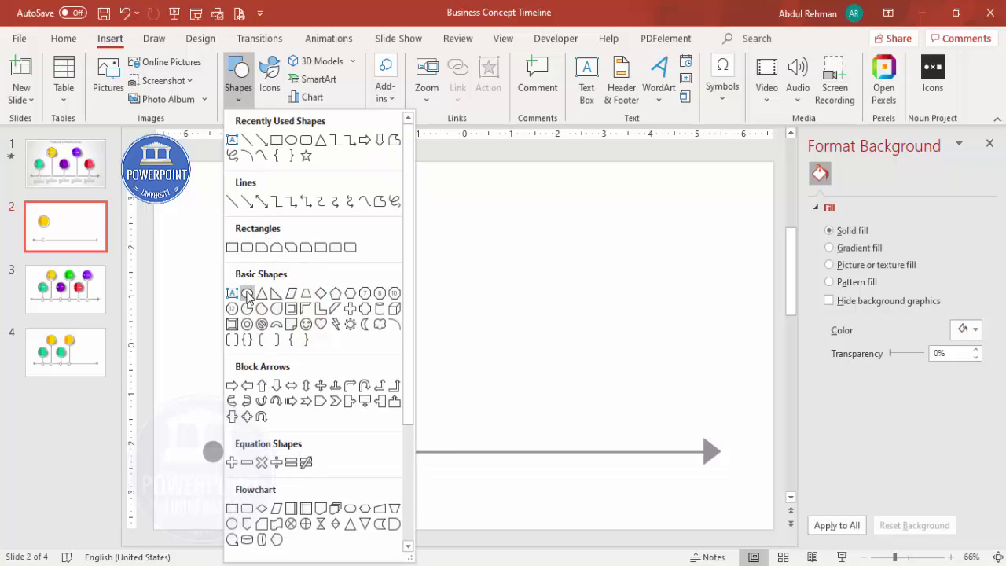
click(250, 292)
drag(375, 261, 471, 360)
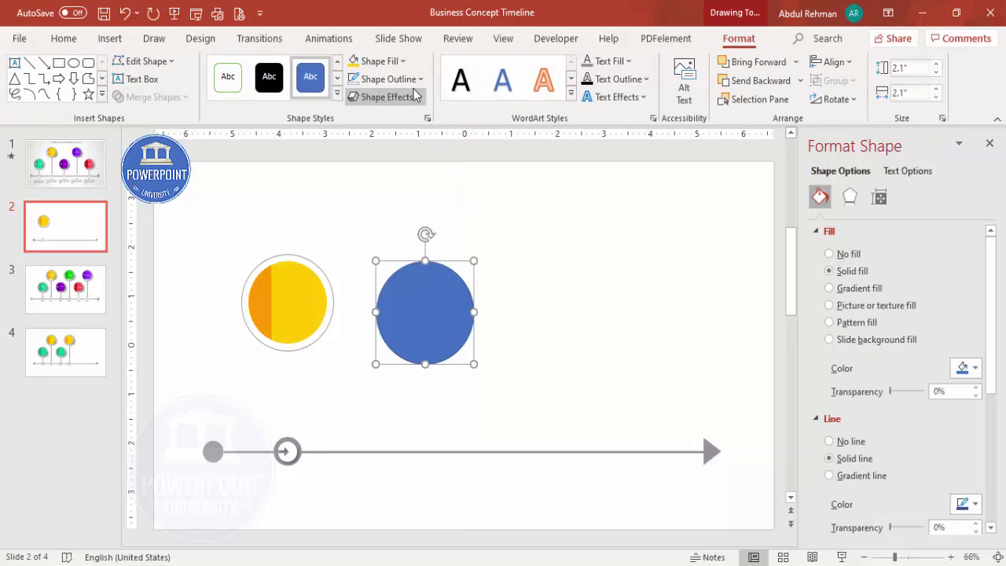
click(387, 79)
click(386, 294)
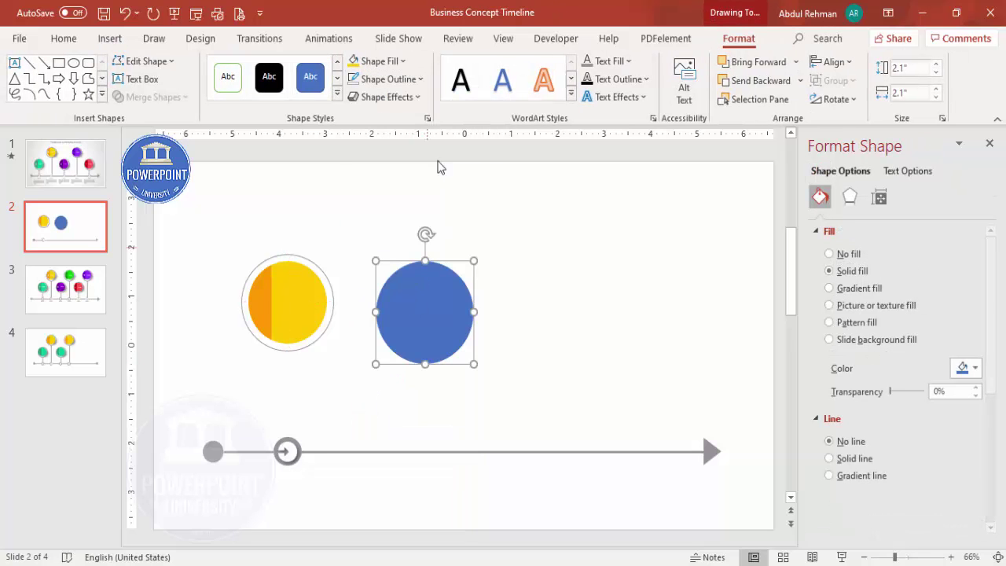
click(373, 61)
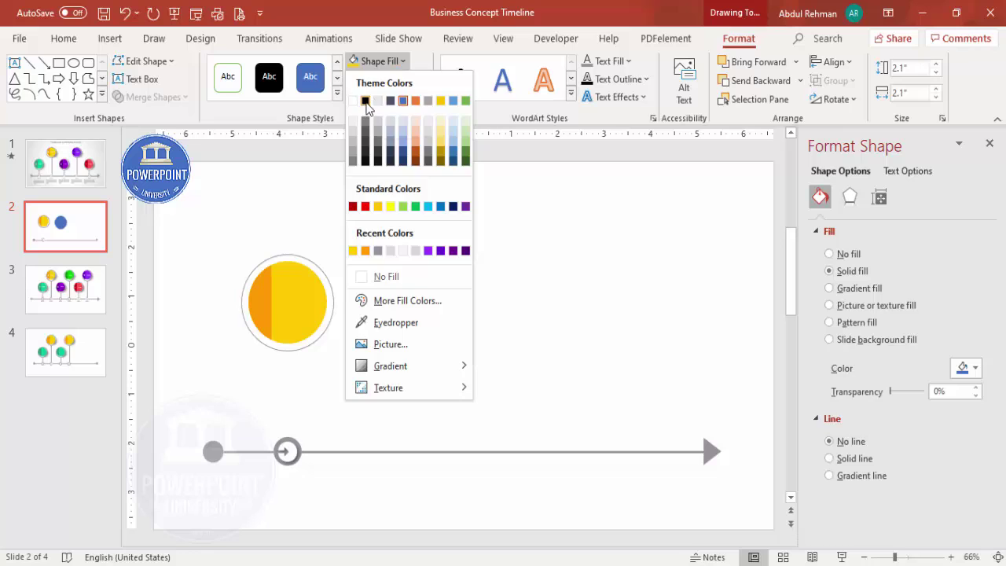
click(365, 100)
drag(889, 392, 909, 393)
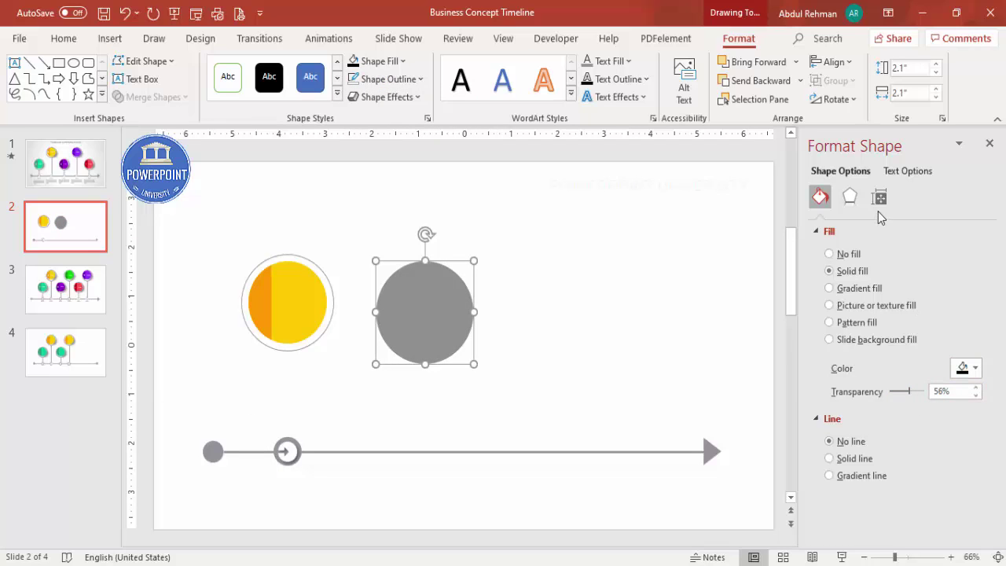
Give the circle 34 pt soft edges, move it onto the yellow circle and send it to back
click(852, 201)
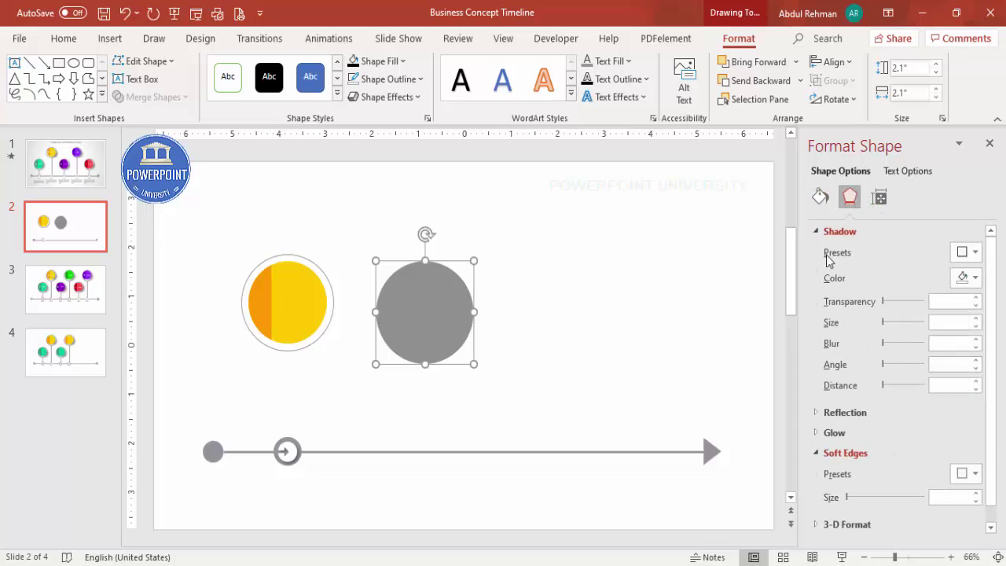
click(822, 232)
drag(976, 332, 976, 332)
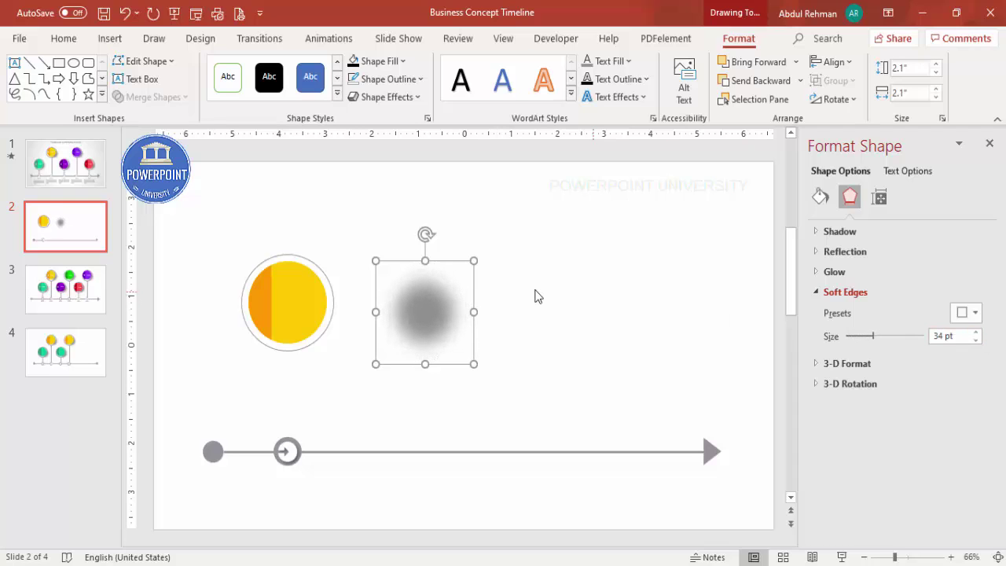
drag(449, 310, 333, 315)
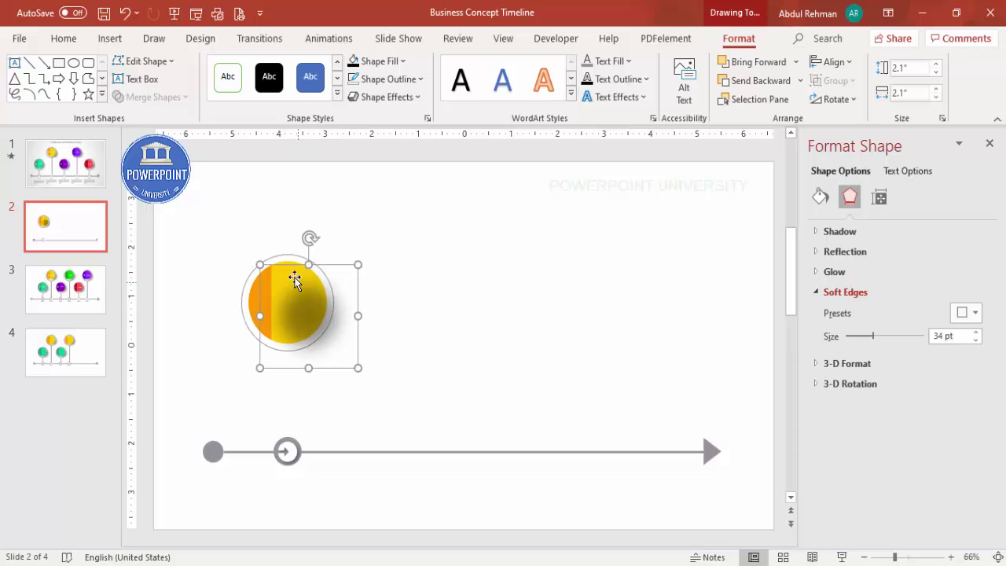
drag(321, 323, 325, 324)
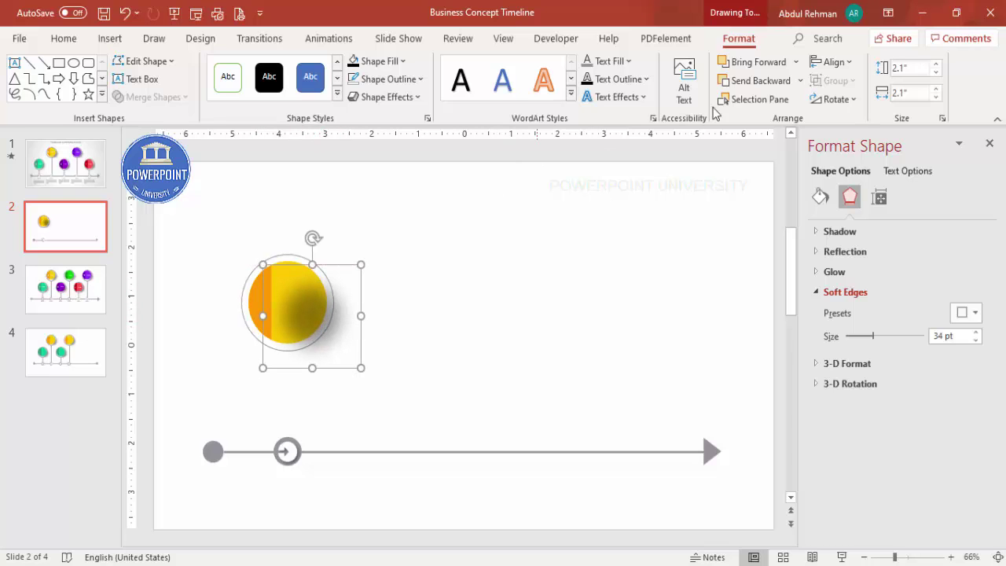
click(801, 81)
click(760, 124)
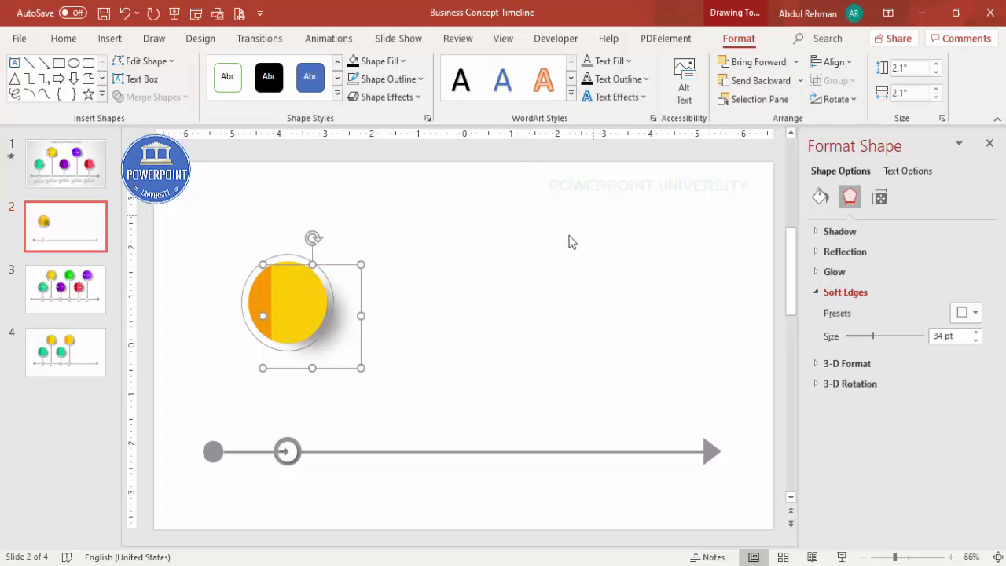
click(578, 233)
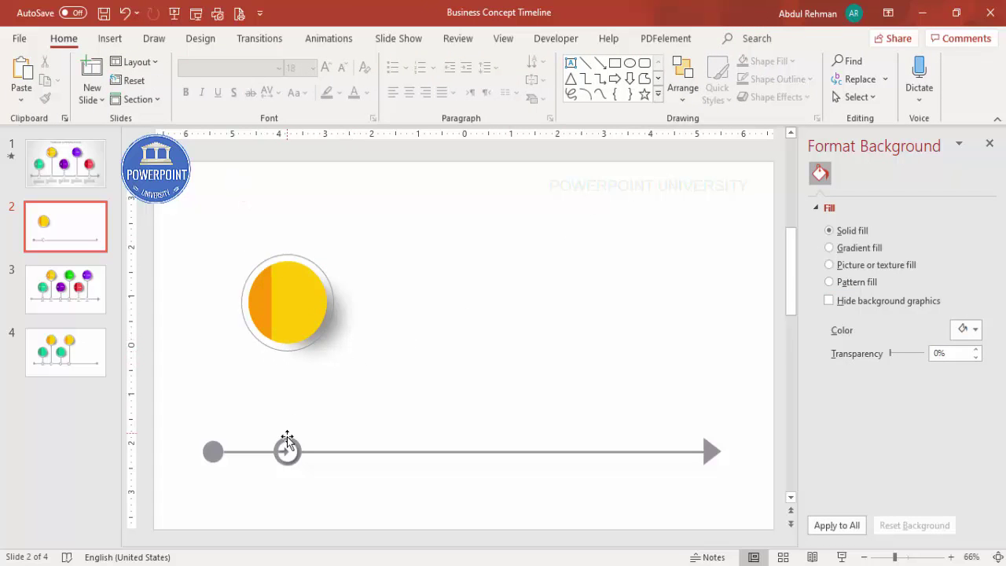
Draw a vertical line from the timeline circle up to the yellow circle and colour it grey
click(111, 38)
click(239, 100)
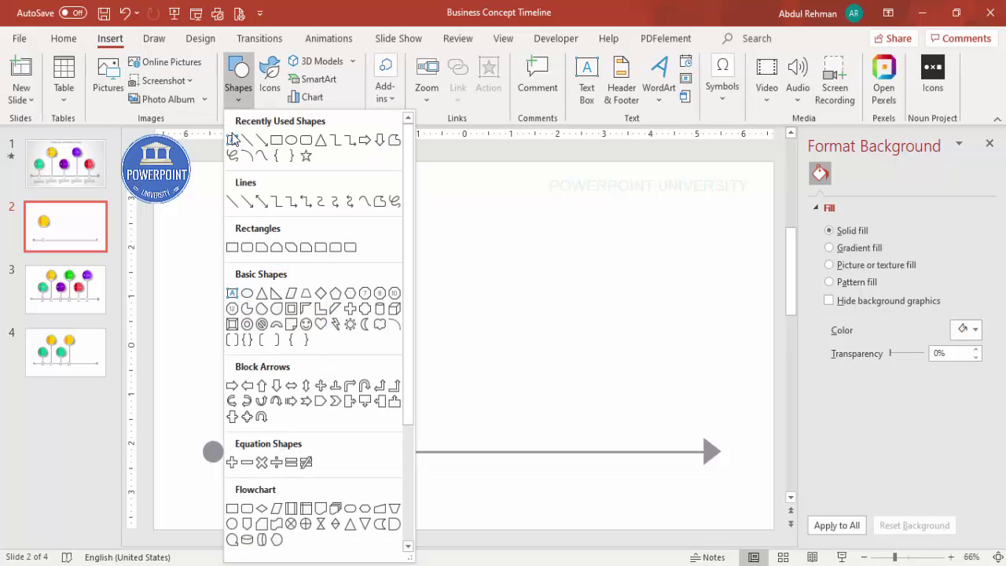
click(232, 202)
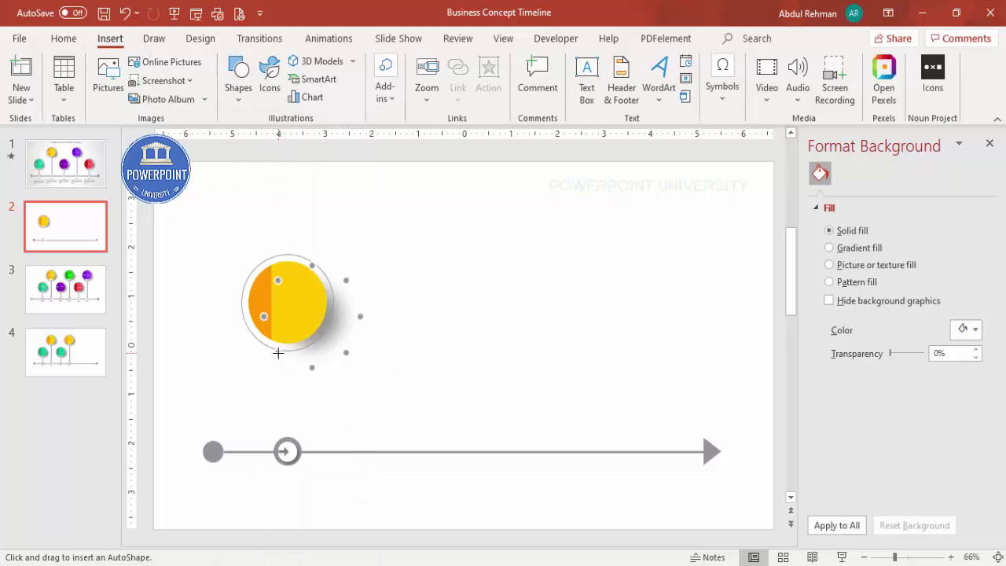
drag(287, 437, 286, 351)
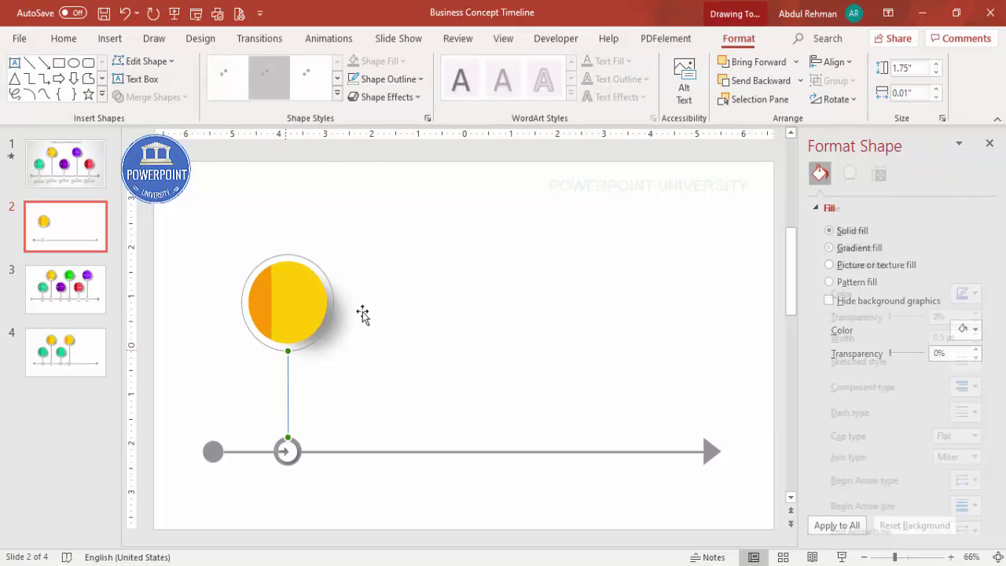
click(393, 79)
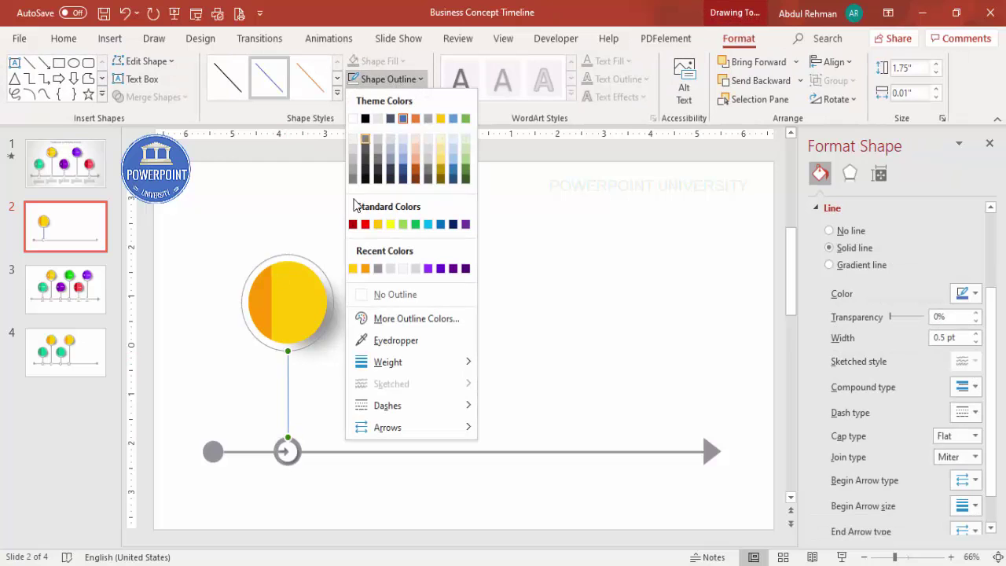
click(380, 272)
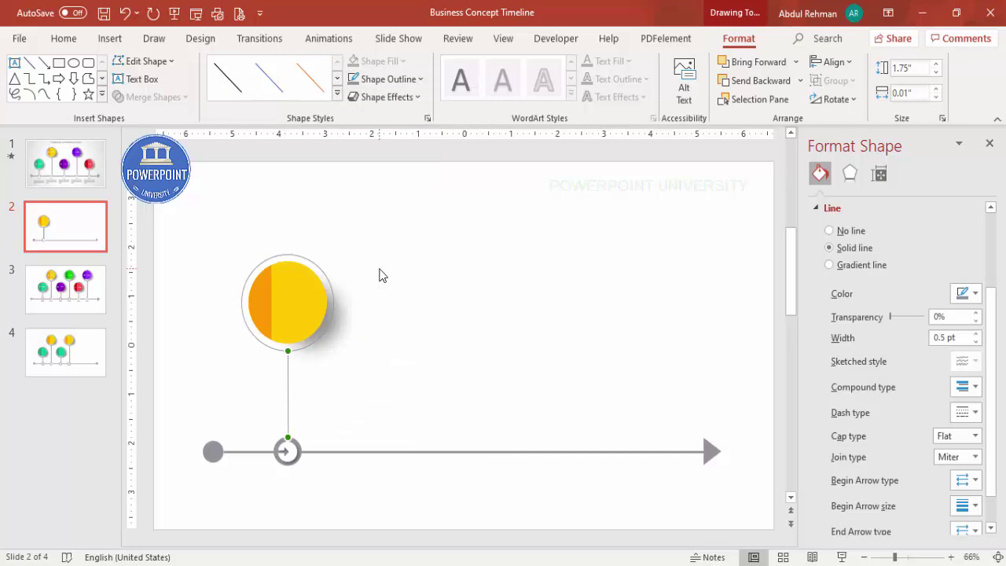
click(459, 285)
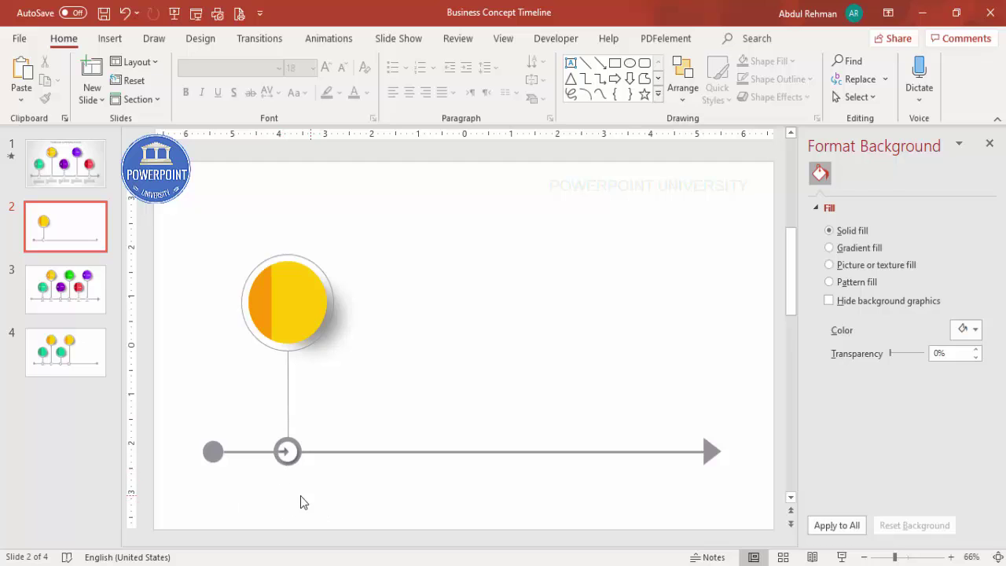
Add a centred '2017' text box below the first timeline circle in Century Gothic
click(110, 38)
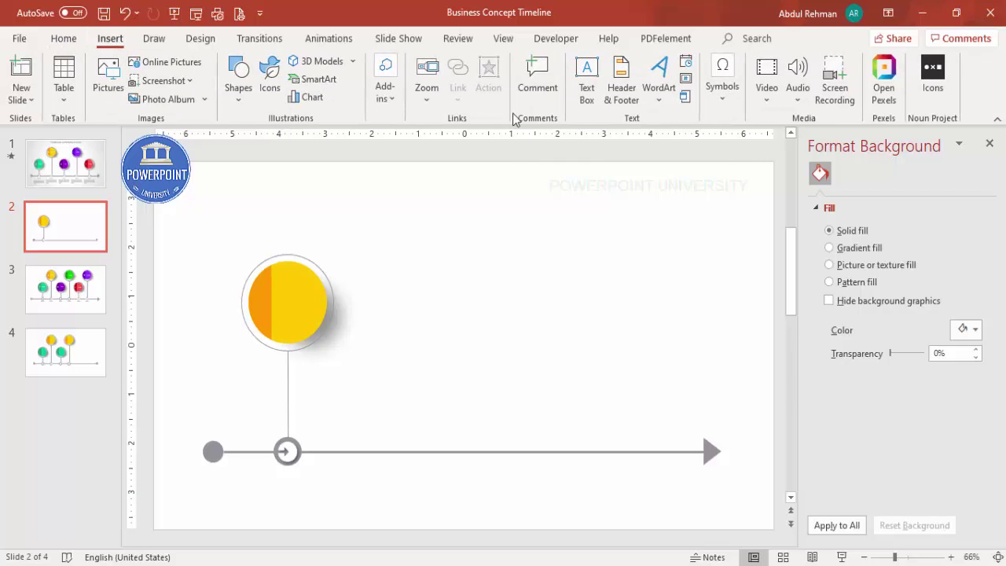
click(587, 88)
drag(272, 472, 327, 493)
text(2017)
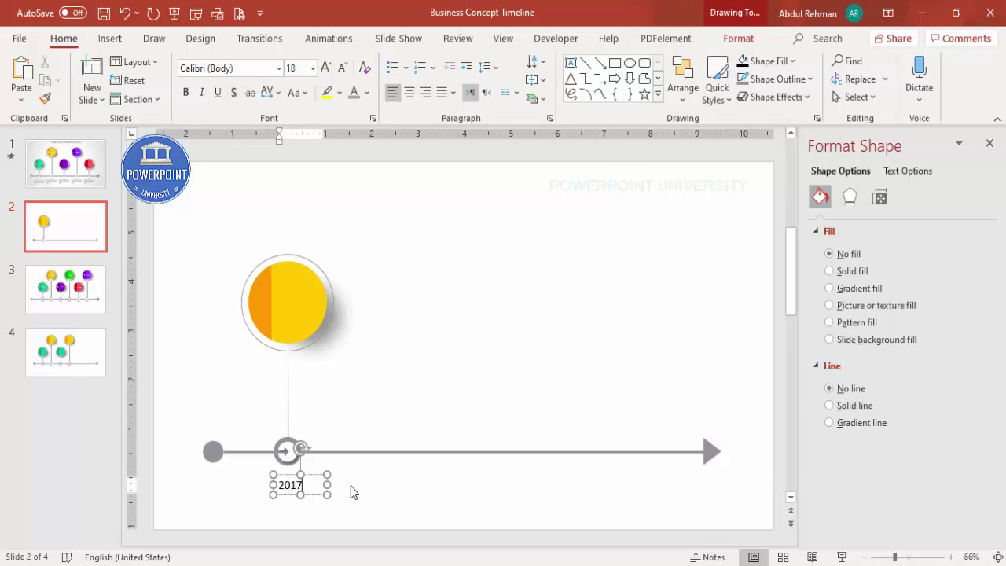
key(Escape)
click(410, 93)
click(236, 68)
text(Cen)
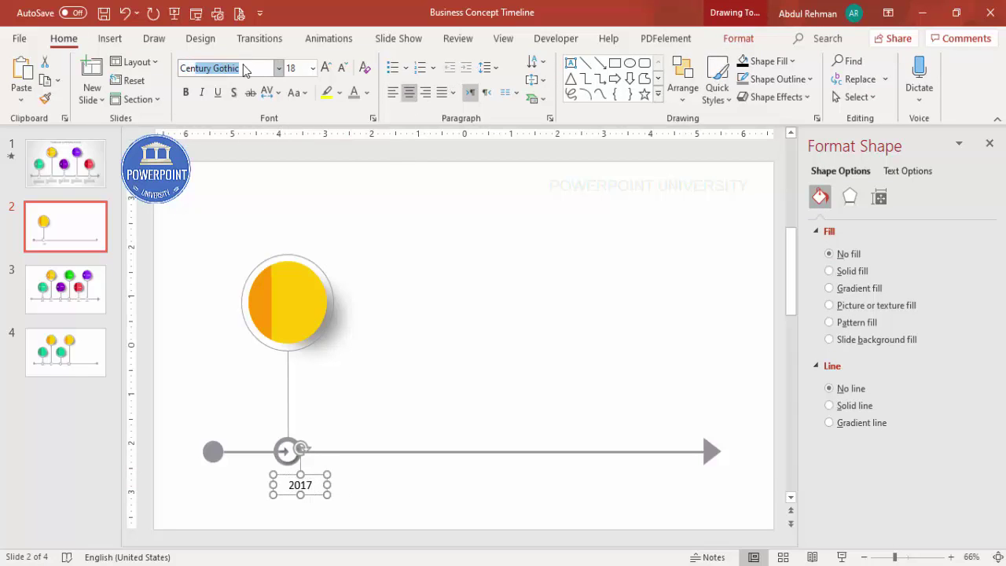
text(tury)
key(Return)
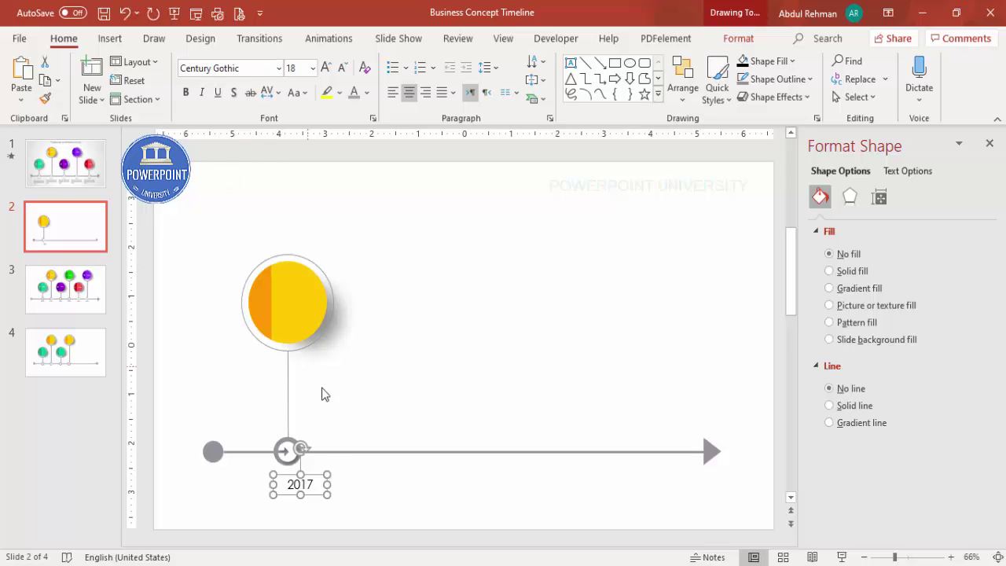
Make the 2017 label bold, 16 pt and orange, positioned under the timeline circle
drag(314, 477, 304, 464)
click(186, 92)
click(342, 67)
click(355, 92)
drag(302, 466, 300, 470)
click(366, 92)
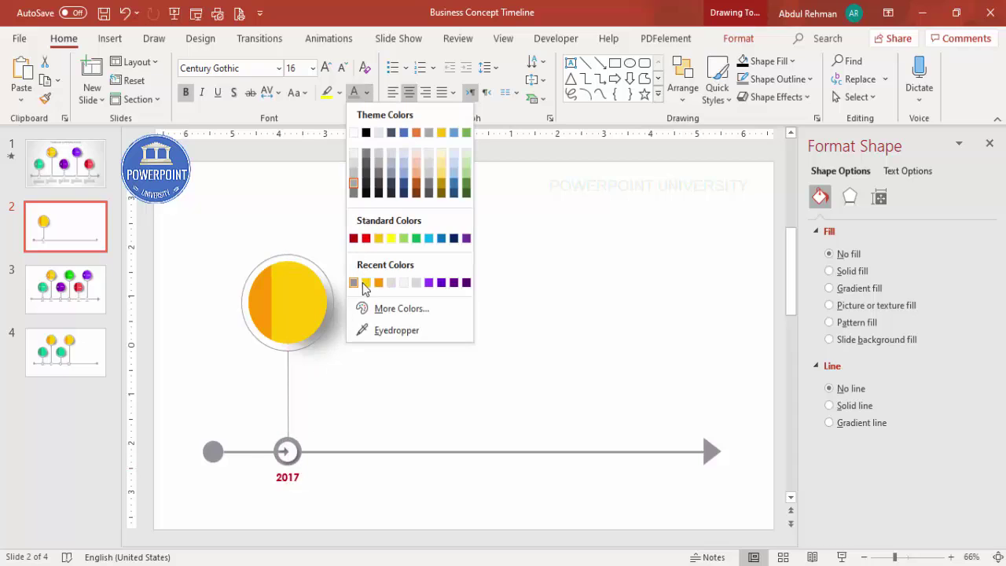
click(374, 287)
click(306, 464)
click(308, 469)
click(215, 215)
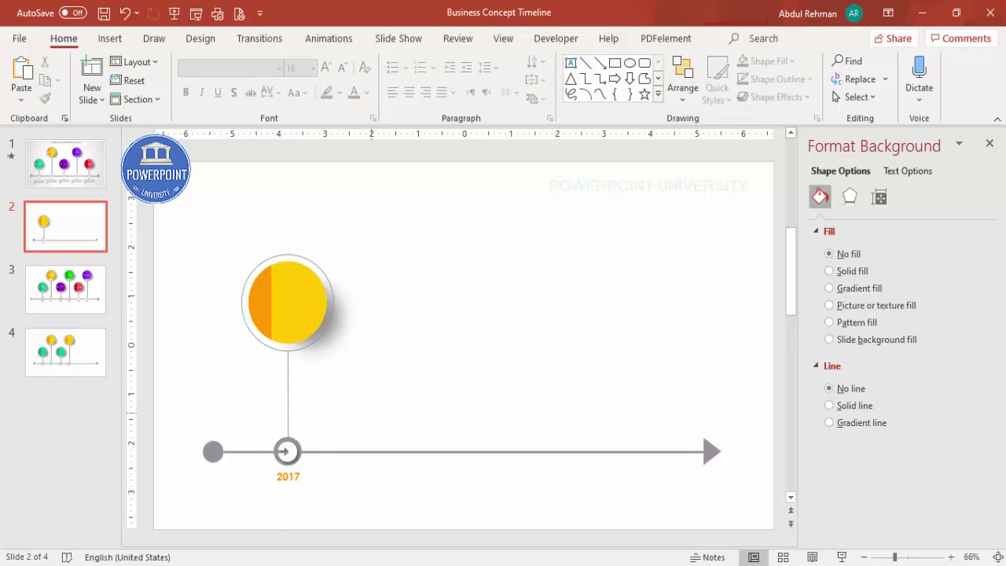
click(108, 39)
Add a centred 12 pt light-grey 'Add detail text here' caption under 2017, wrapped onto two lines
click(585, 78)
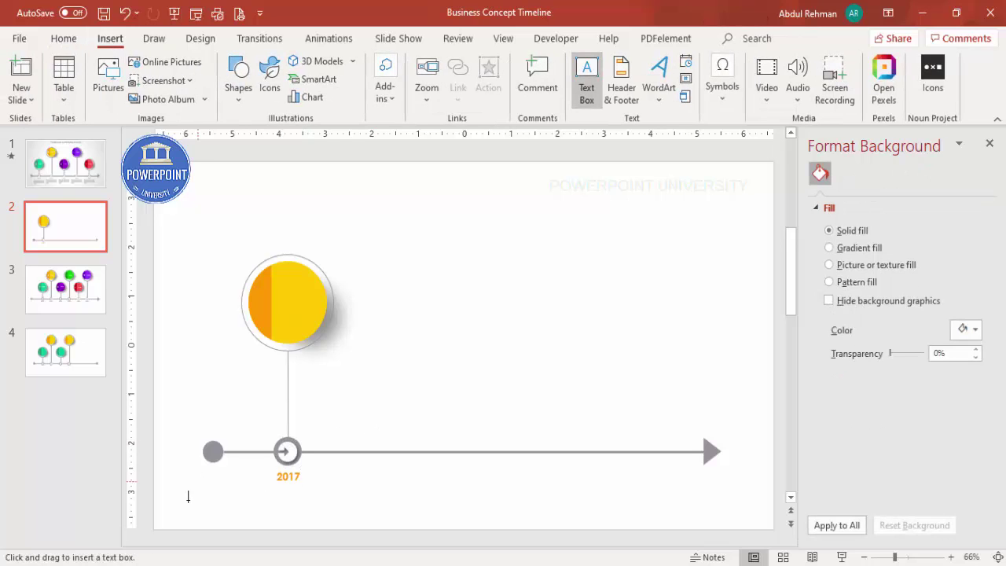
drag(260, 491, 348, 512)
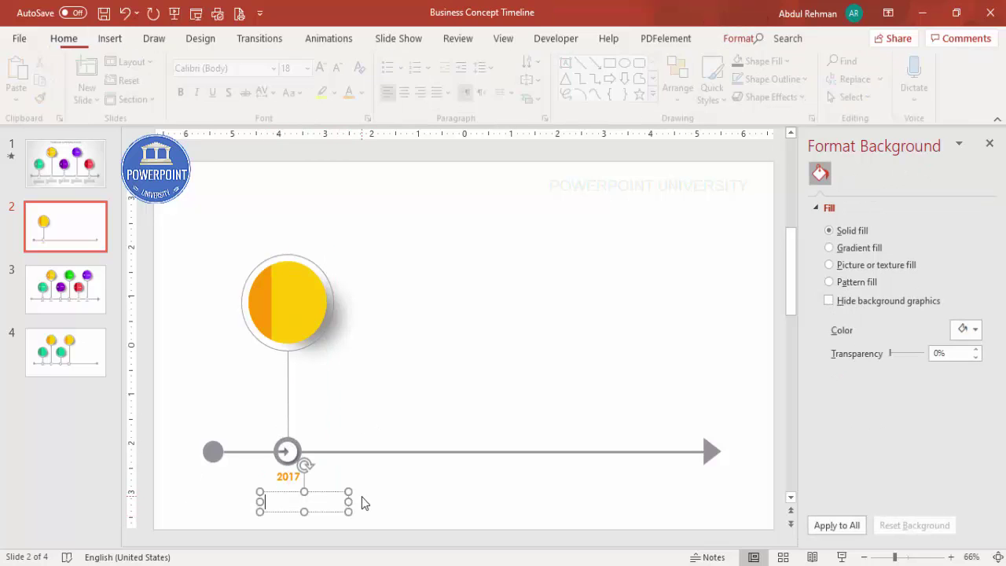
text(Add )
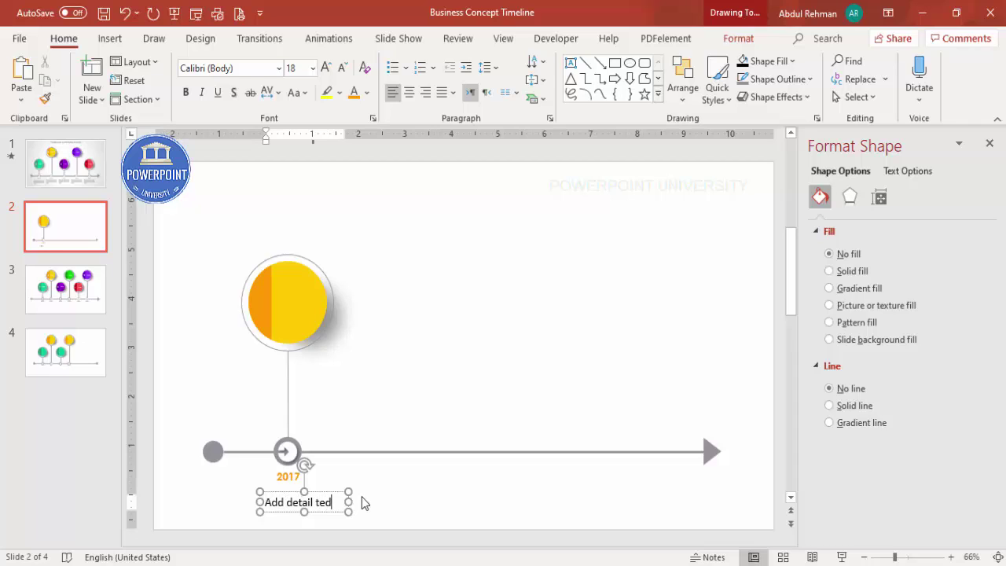
text(detail text here)
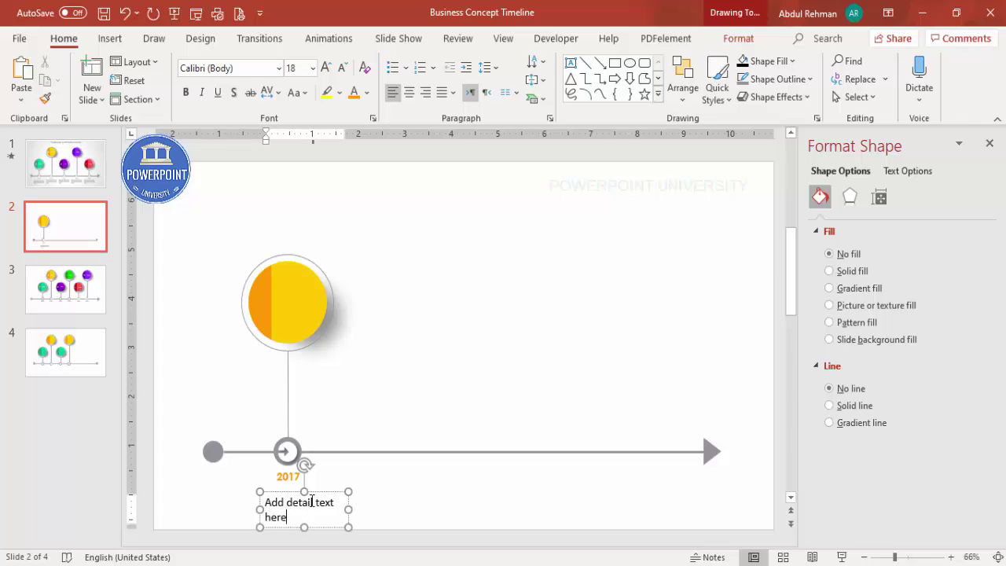
click(321, 492)
click(410, 93)
click(341, 68)
click(341, 68)
click(341, 69)
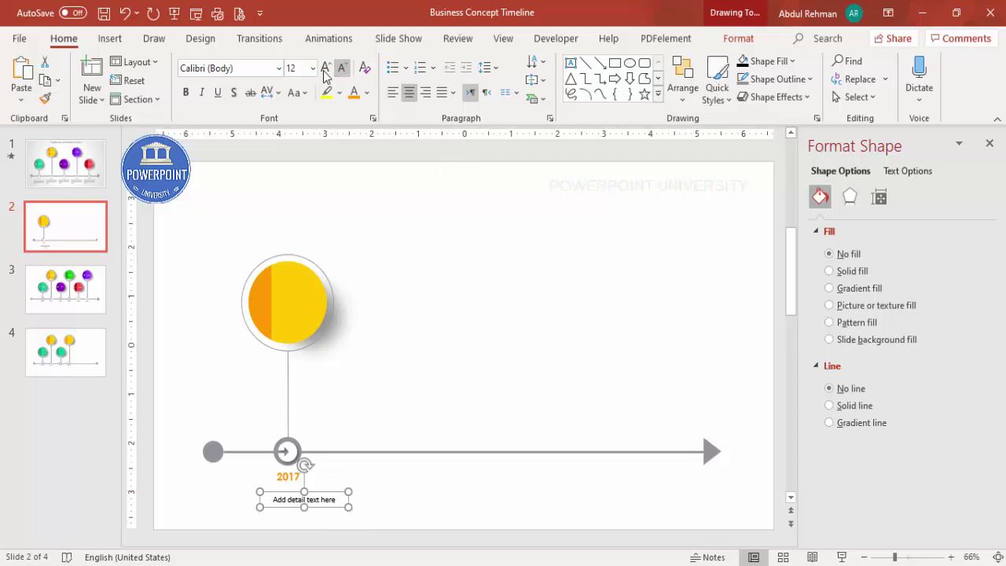
click(366, 92)
click(356, 189)
drag(349, 507, 308, 483)
click(354, 379)
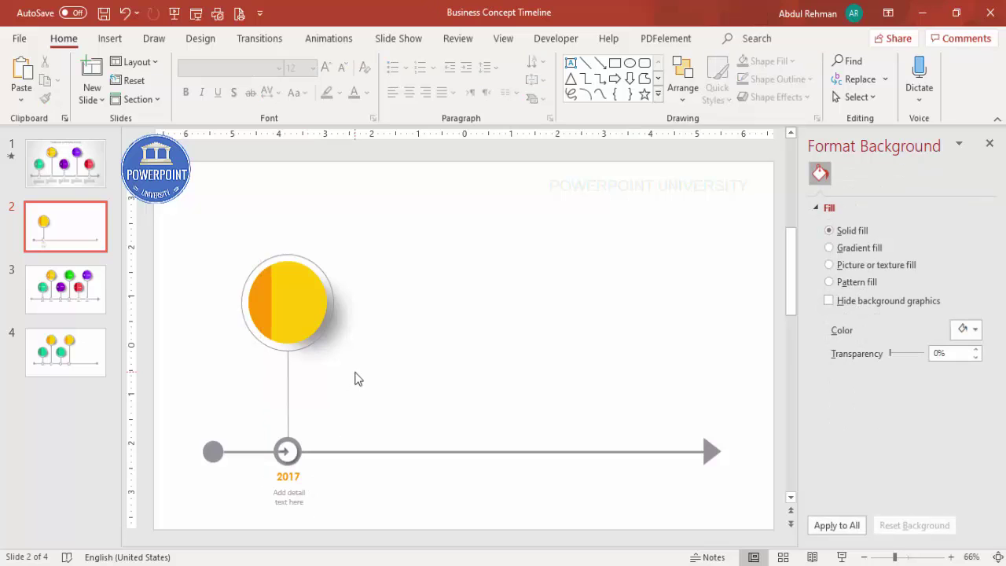
Group the first milestone, duplicate it, place the copy to the right and ungroup it
drag(209, 196, 363, 558)
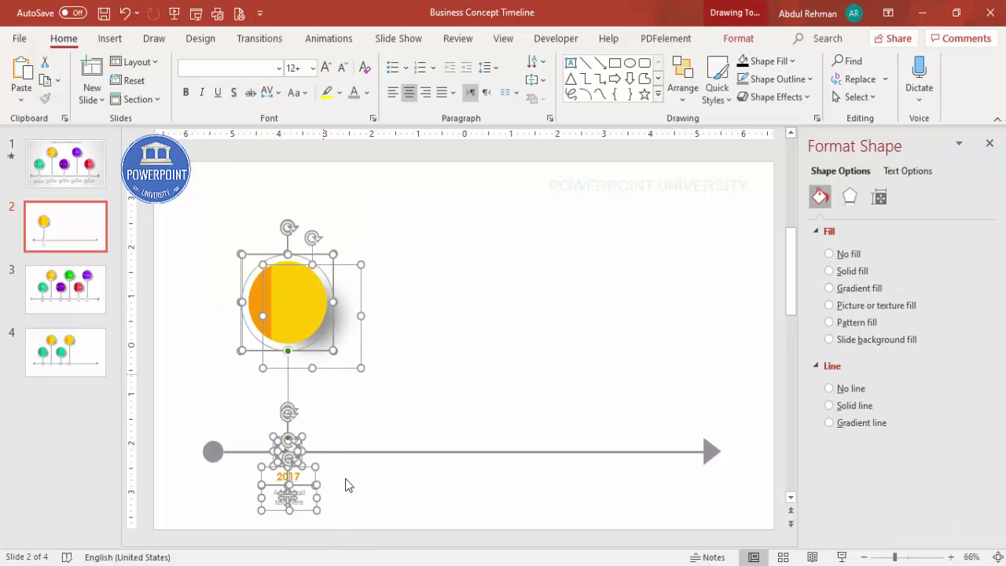
key(ctrl+g)
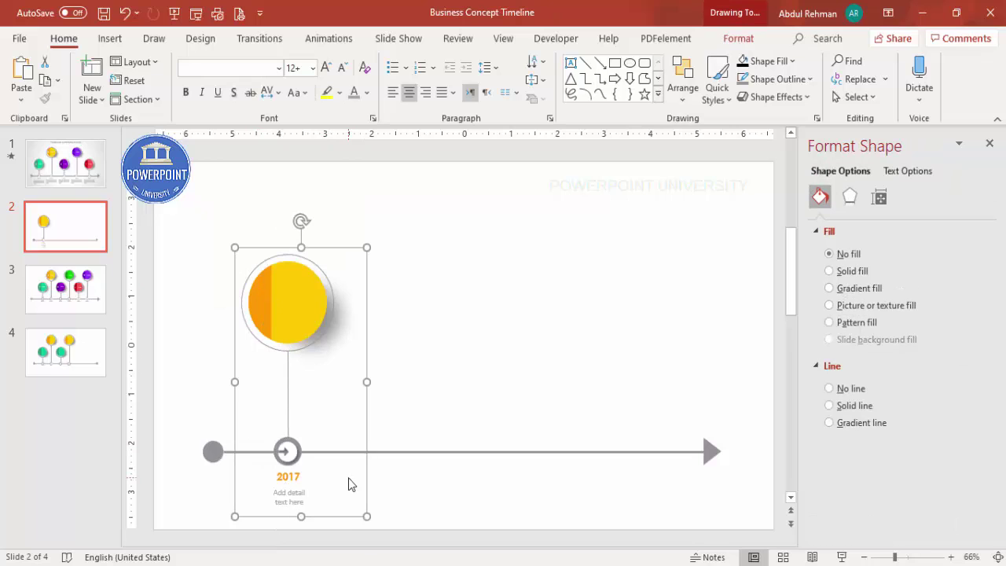
key(ctrl+d)
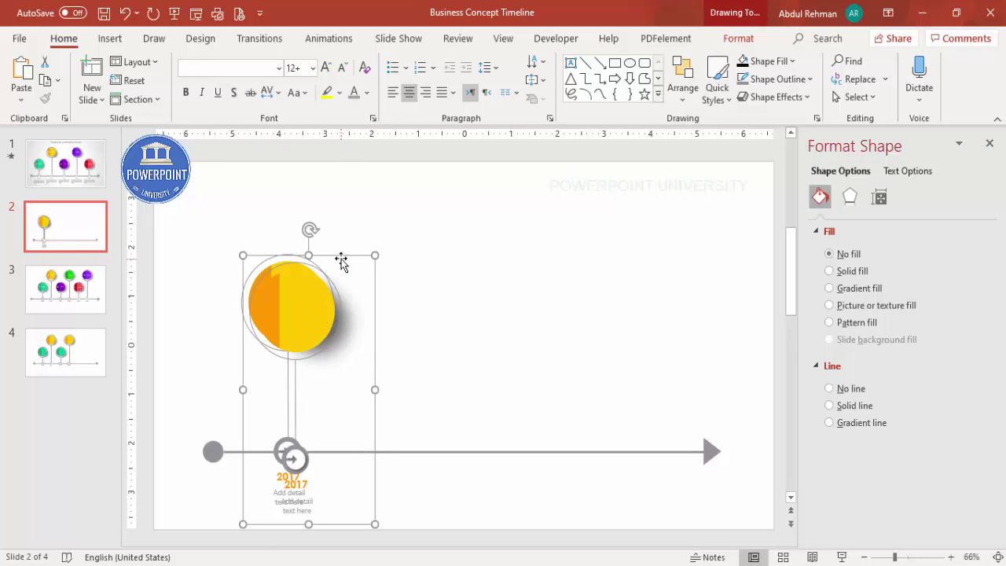
drag(330, 254, 404, 248)
right_click(404, 248)
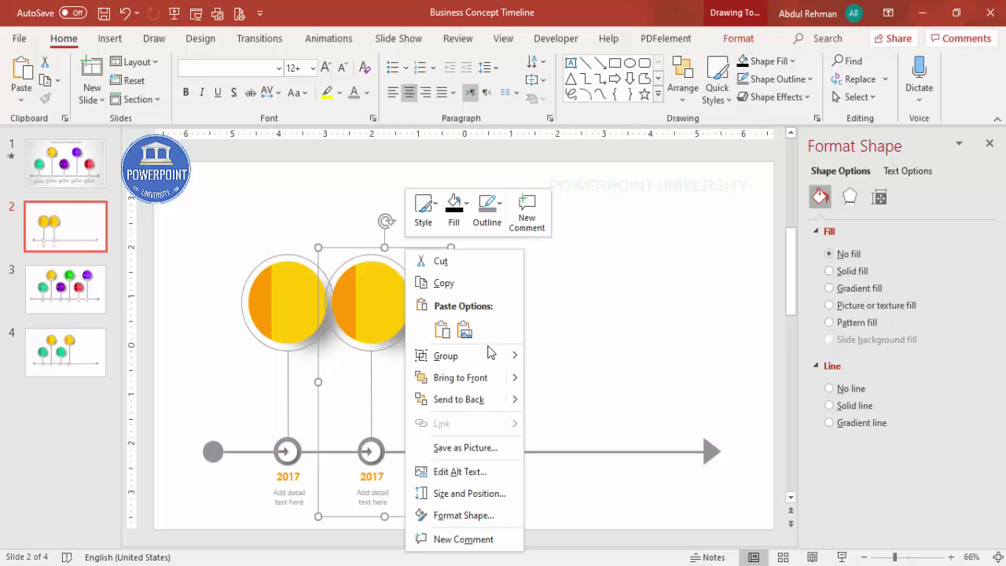
mouse_move(472, 356)
click(569, 404)
click(526, 354)
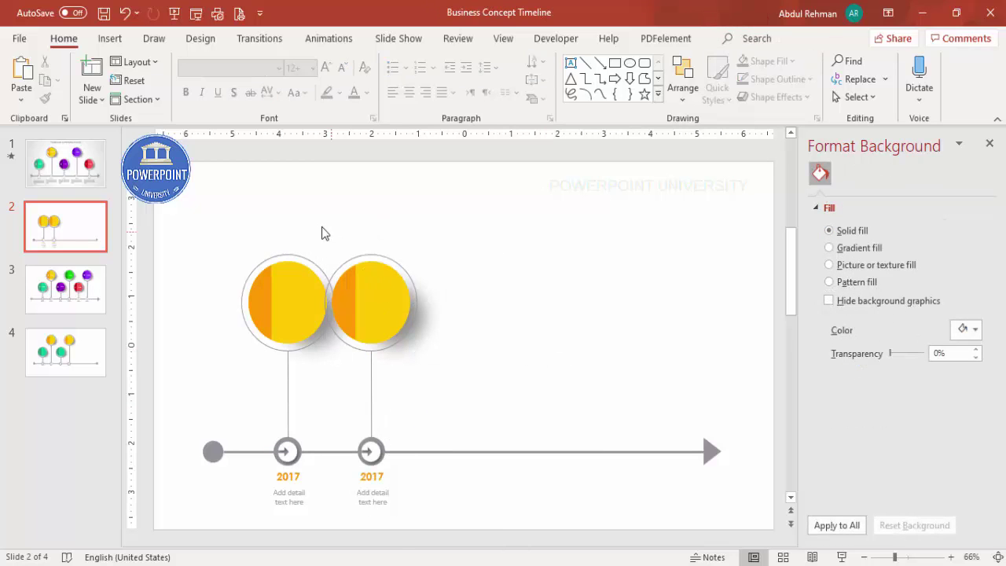
Raise the second milestone's circle and shadow higher above the timeline
drag(304, 217, 490, 398)
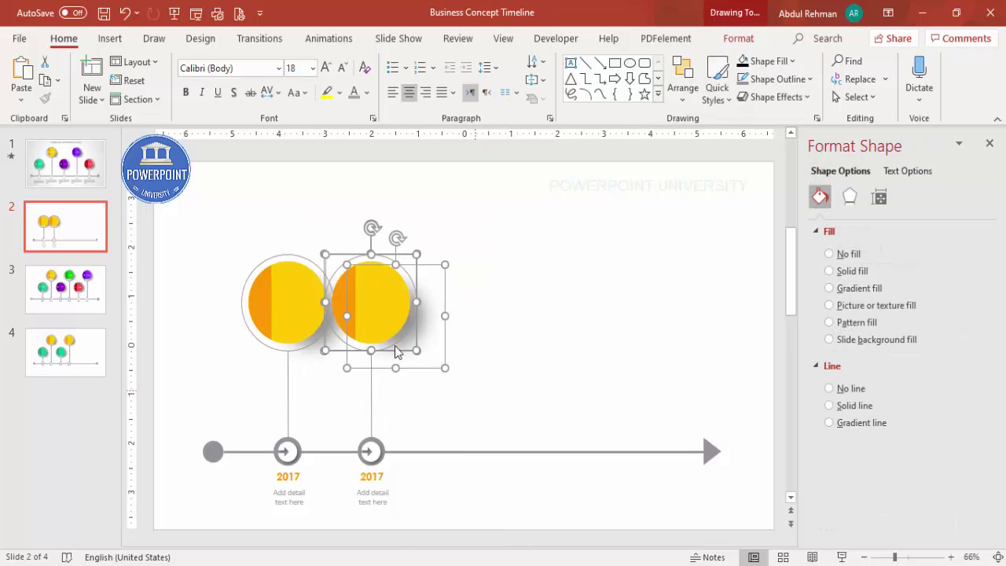
key(Up)
key(Up)
key(Up)
key(Up)
key(Up)
key(Up)
key(Up)
key(Up)
key(Up)
key(Up)
key(Up)
key(Up)
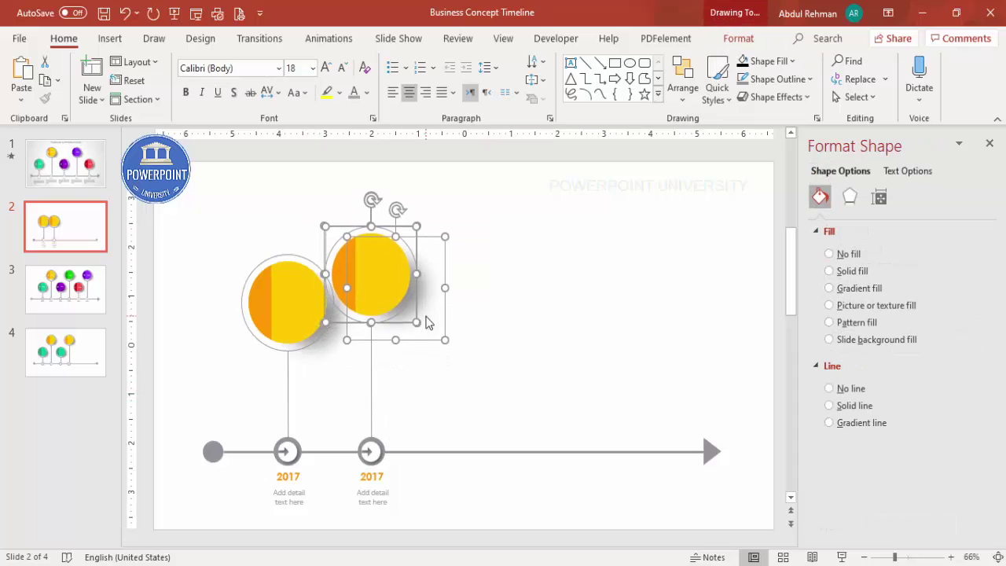
scroll(429, 322, up, 1)
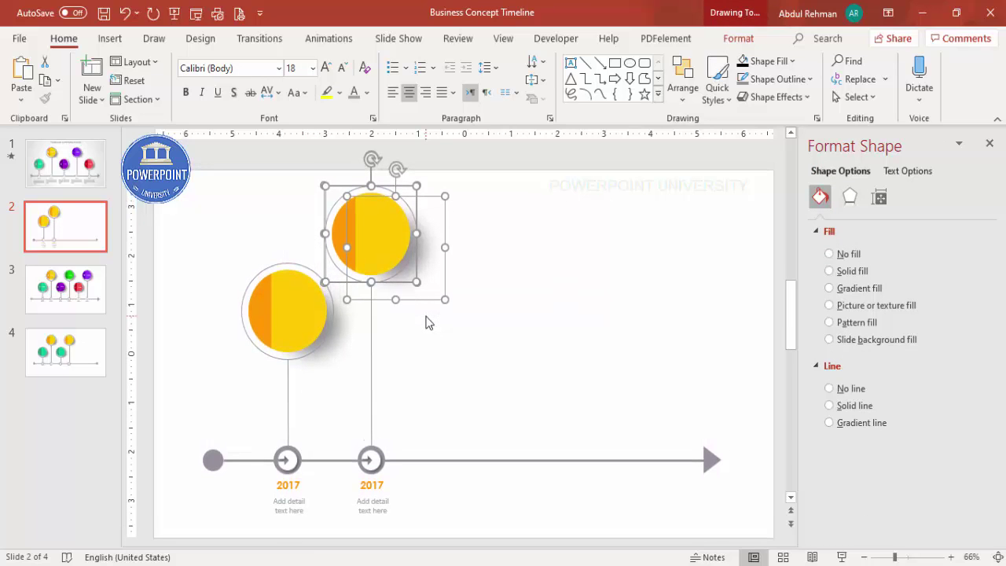
click(449, 320)
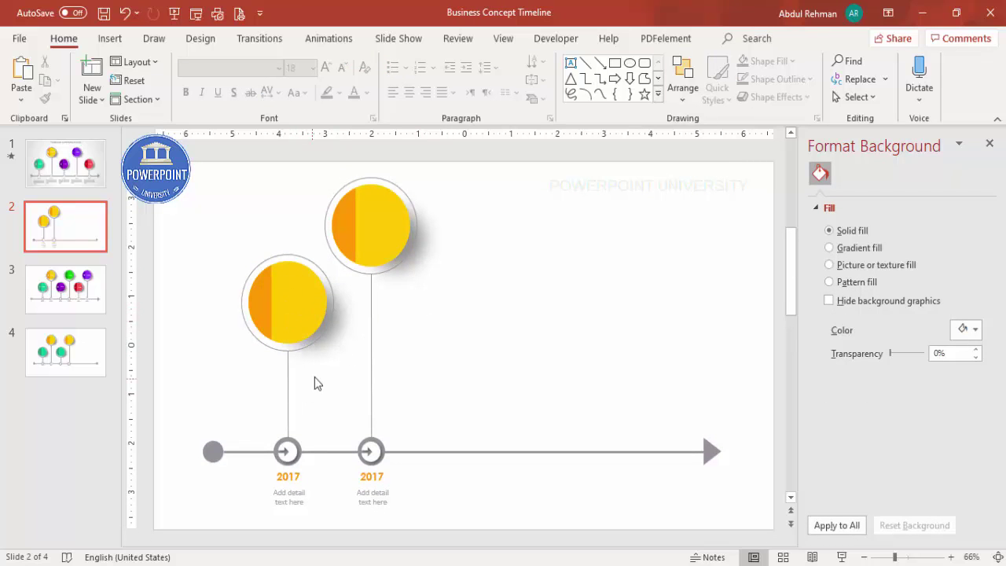
Ungroup the first milestone and lower its circle slightly
click(305, 258)
right_click(315, 250)
mouse_move(386, 354)
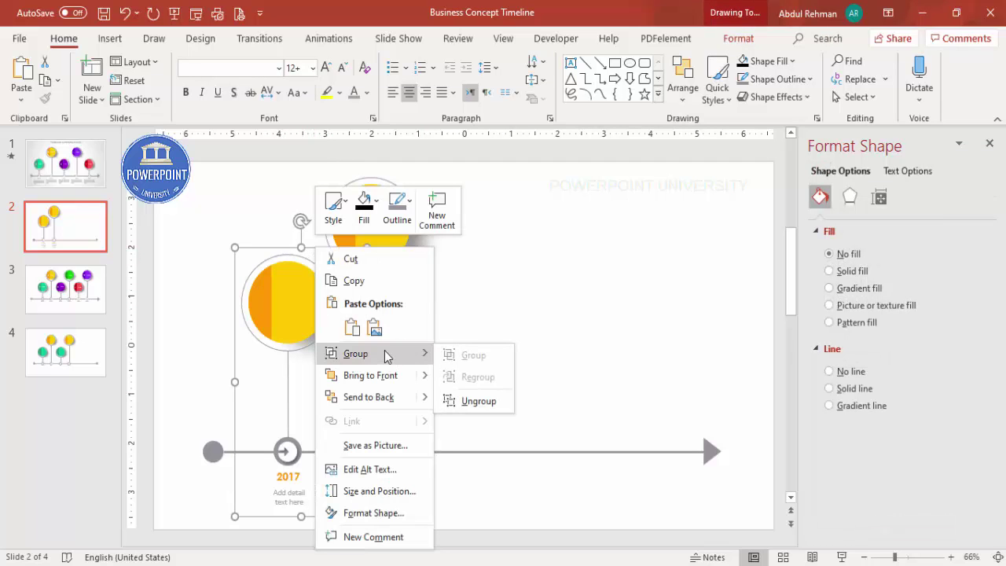
click(478, 400)
click(219, 234)
drag(219, 233, 373, 406)
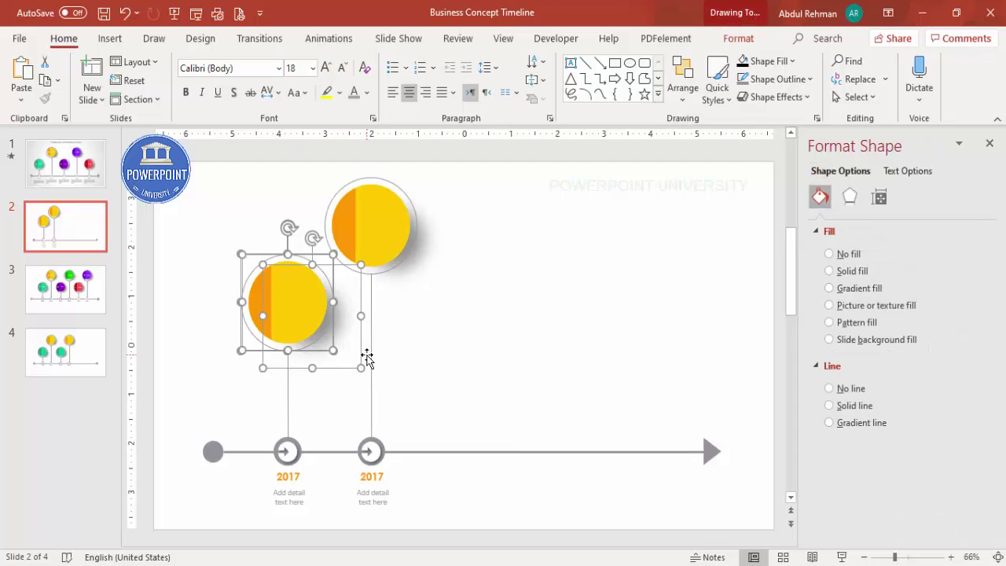
key(Down)
key(Down)
key(Down)
key(Down)
key(Down)
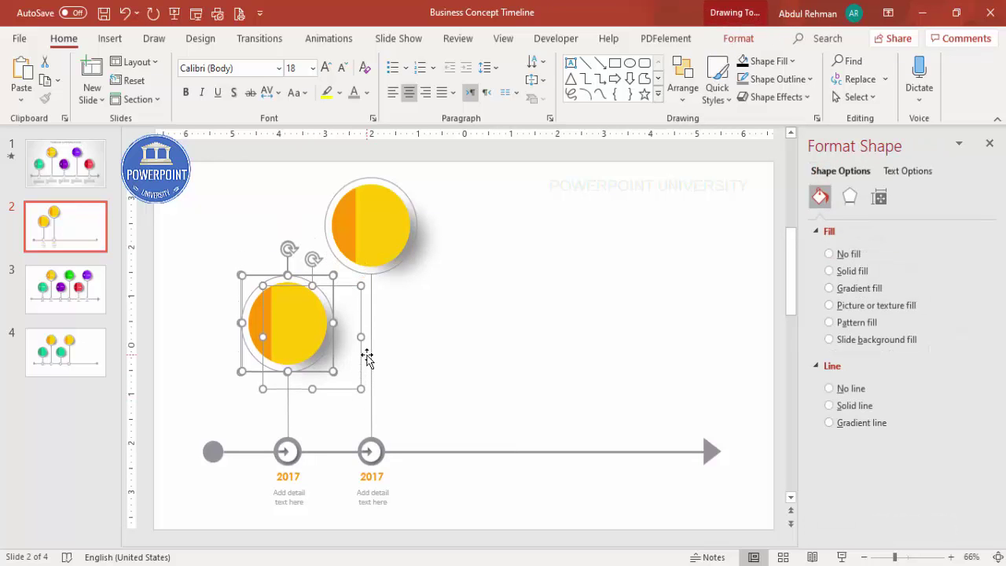
click(434, 348)
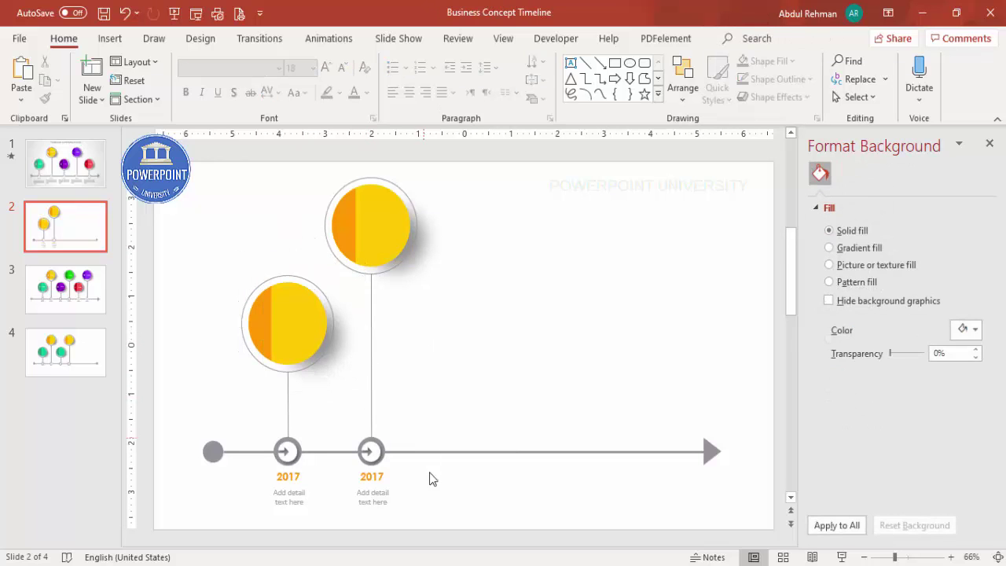
Copy both milestones further right along the timeline
drag(351, 533, 224, 139)
drag(381, 221, 555, 223)
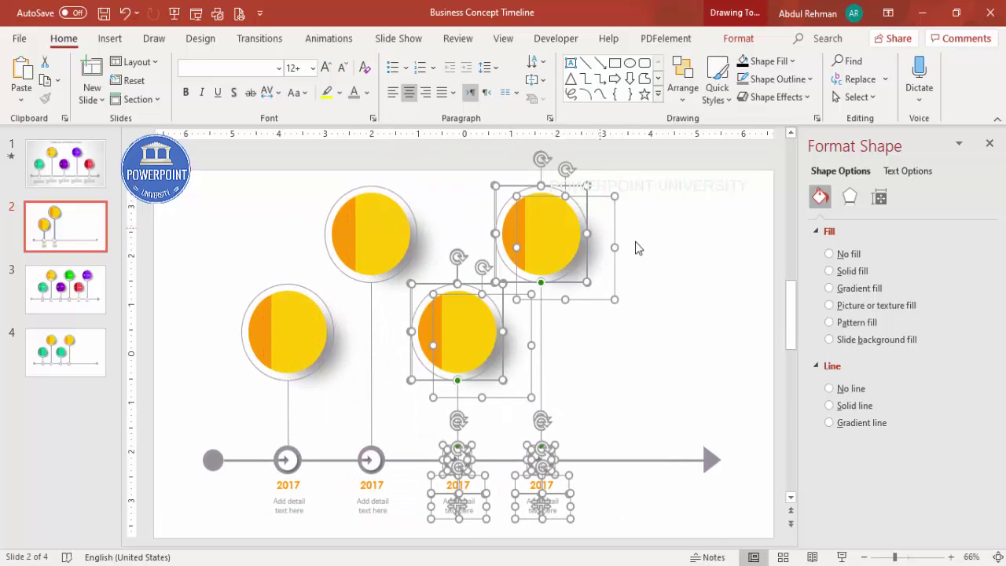
click(652, 277)
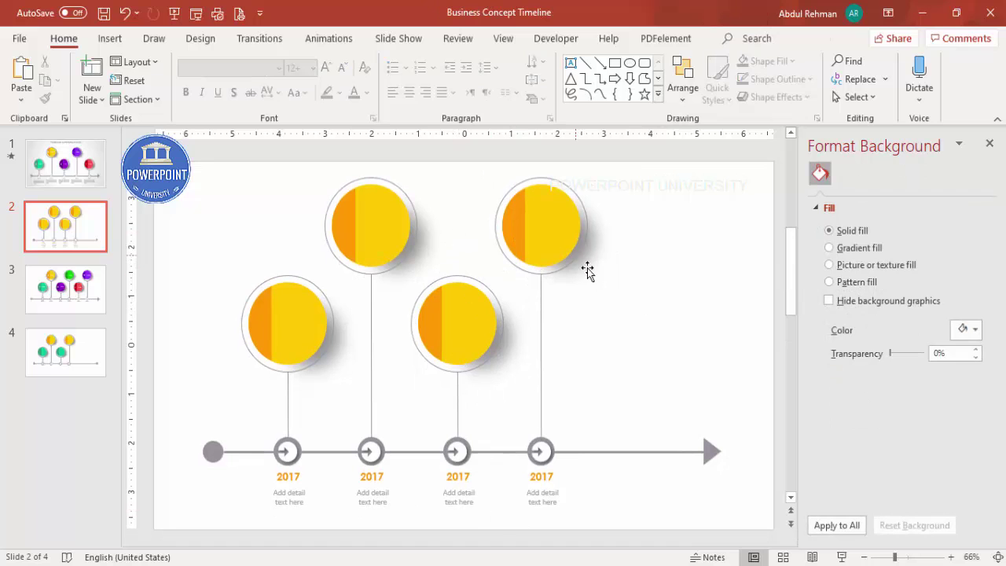
Copy the third milestone with its shadow to the right end of the timeline
drag(639, 257, 409, 464)
click(517, 535)
drag(521, 548, 475, 562)
mouse_move(504, 523)
mouse_down()
mouse_move(402, 427)
mouse_move(396, 228)
mouse_up()
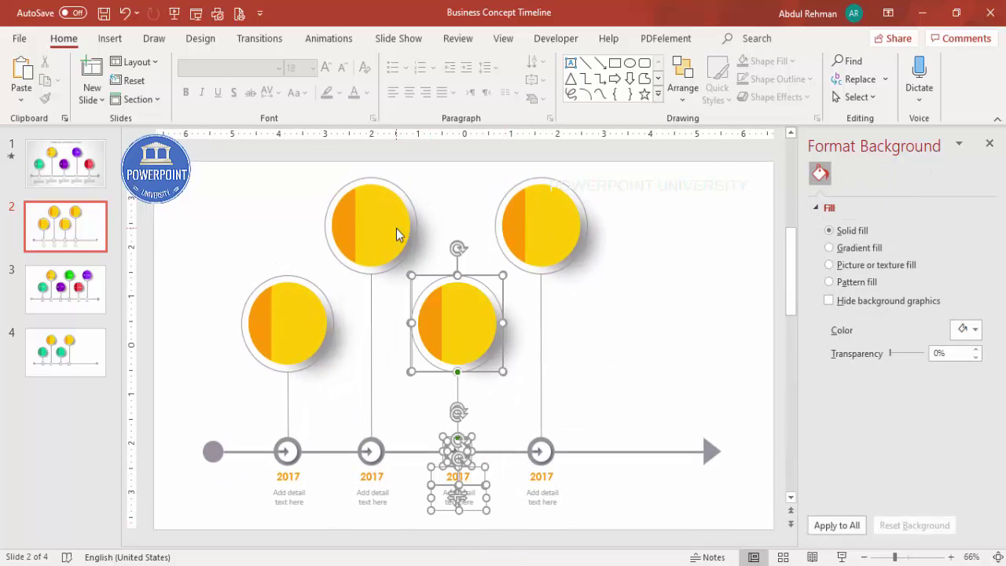
shift+click(515, 344)
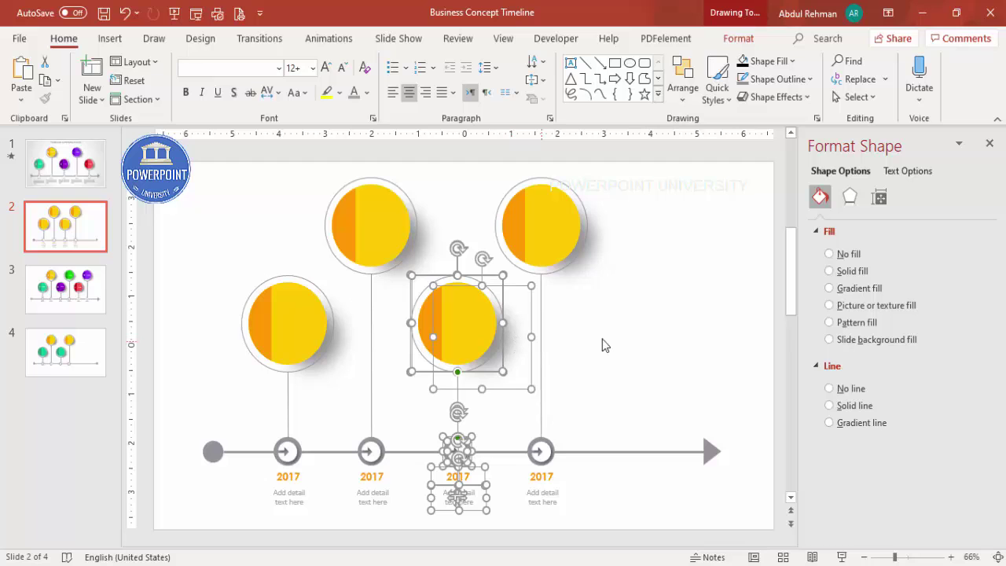
drag(485, 337, 644, 330)
click(543, 299)
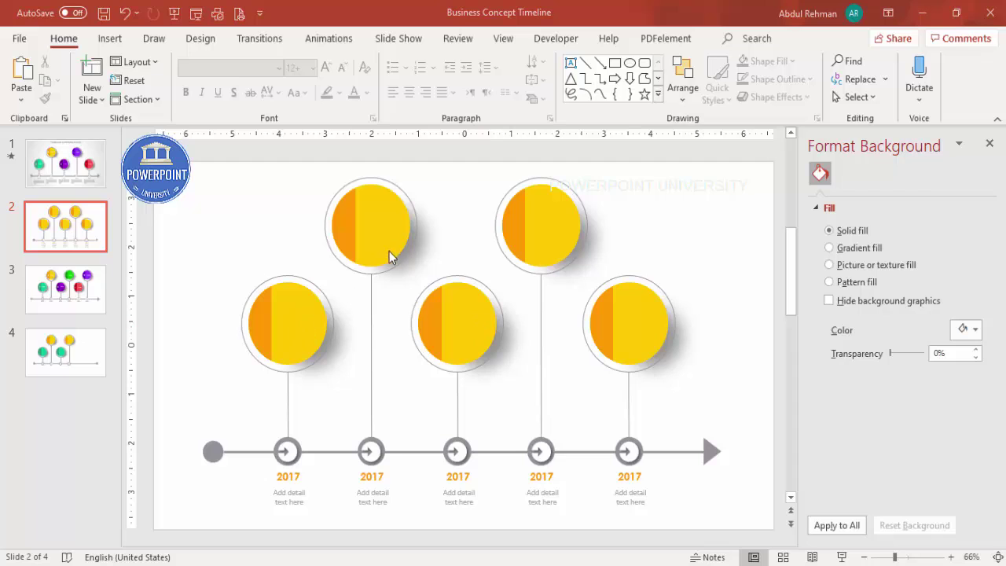
Fill both halves of the top-middle milestone circle with teal
click(341, 214)
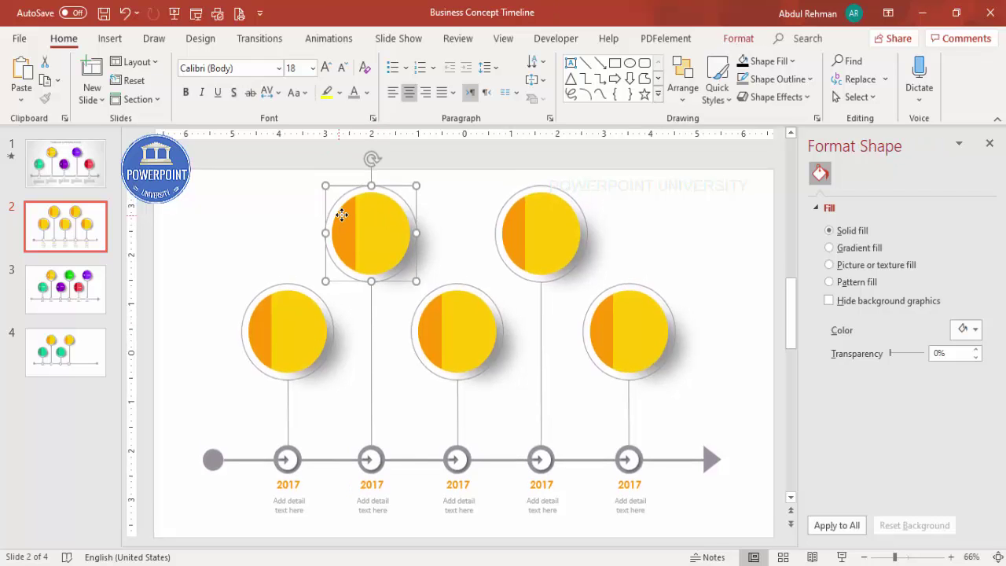
click(351, 226)
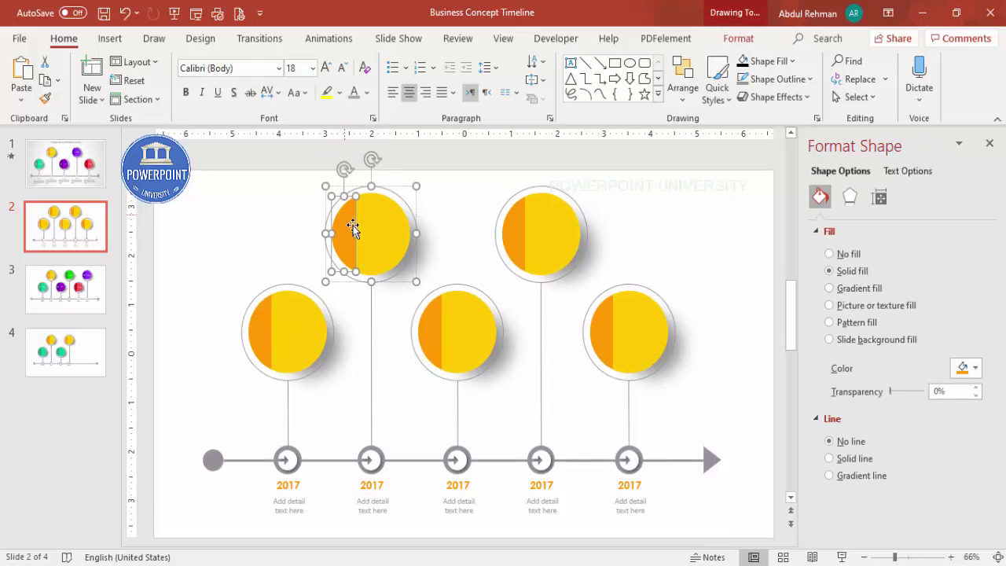
click(962, 368)
click(924, 331)
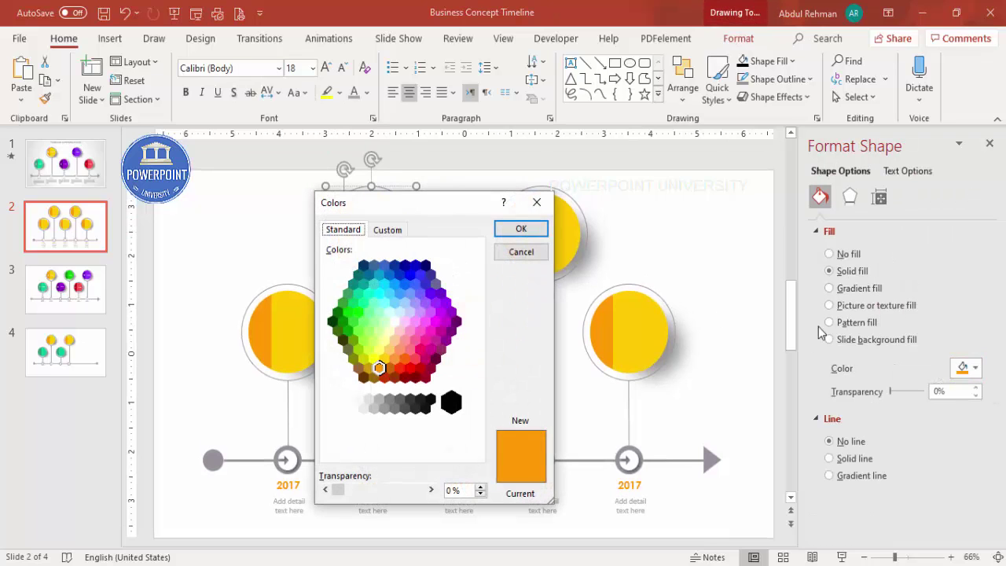
click(363, 266)
click(359, 282)
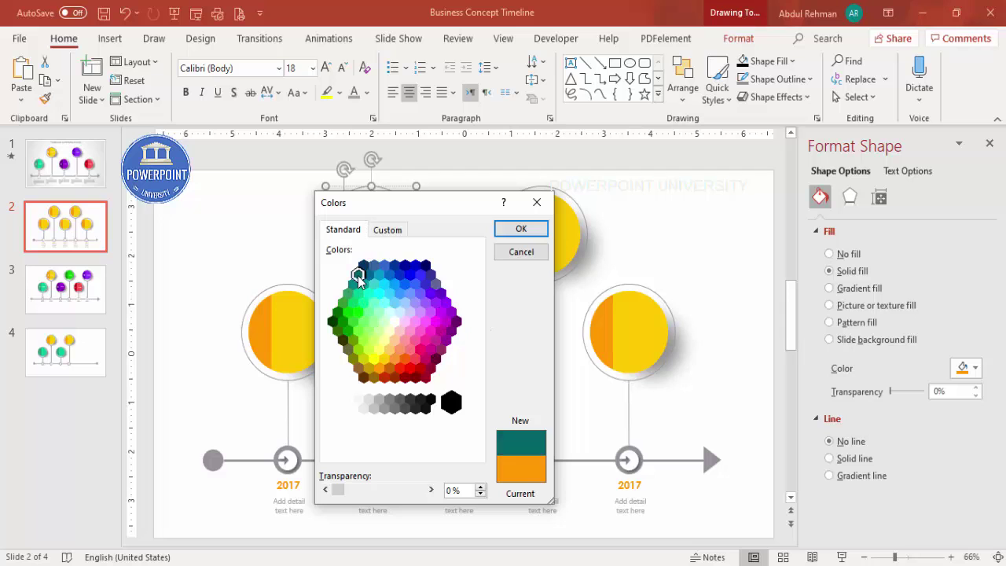
click(521, 229)
click(394, 240)
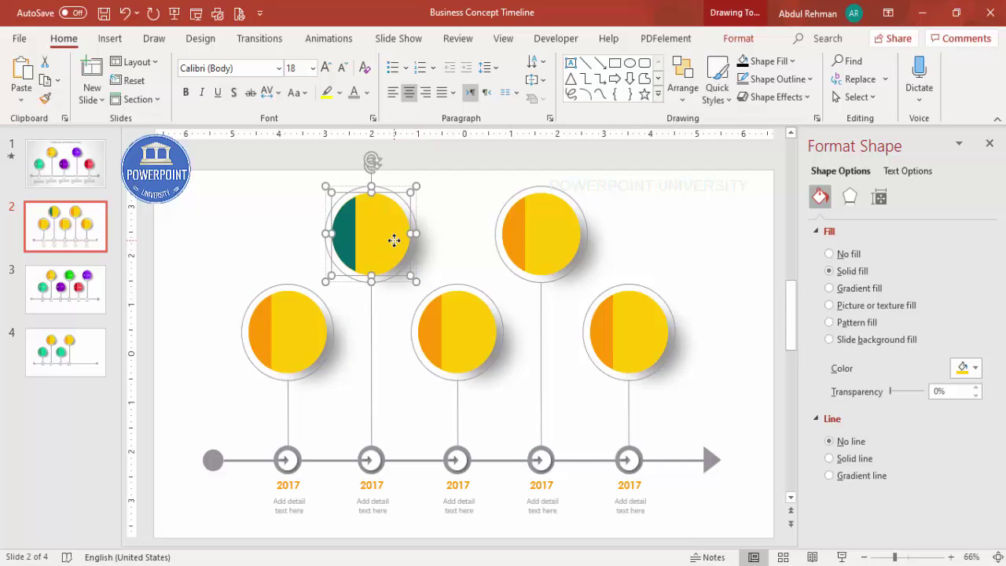
click(966, 367)
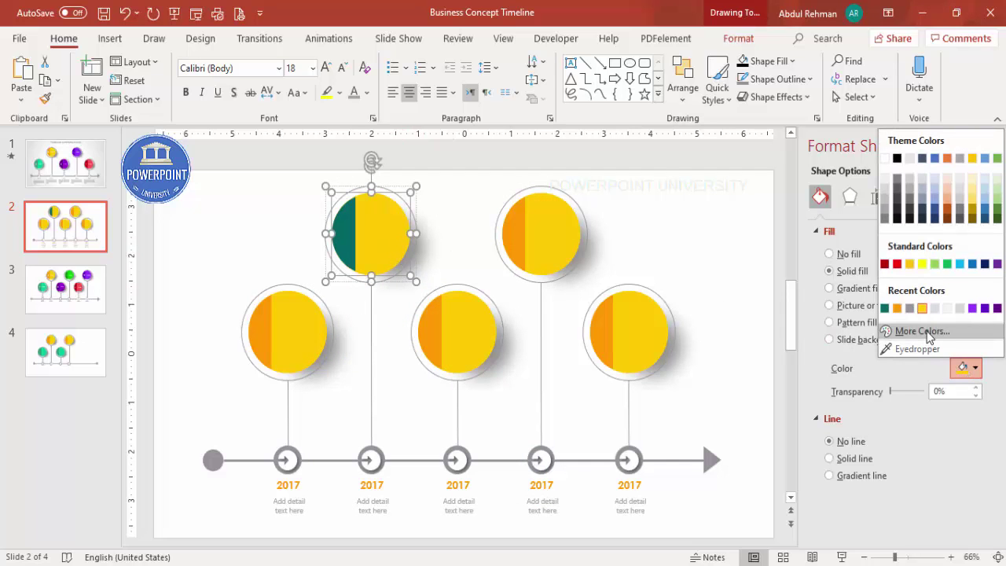
click(932, 331)
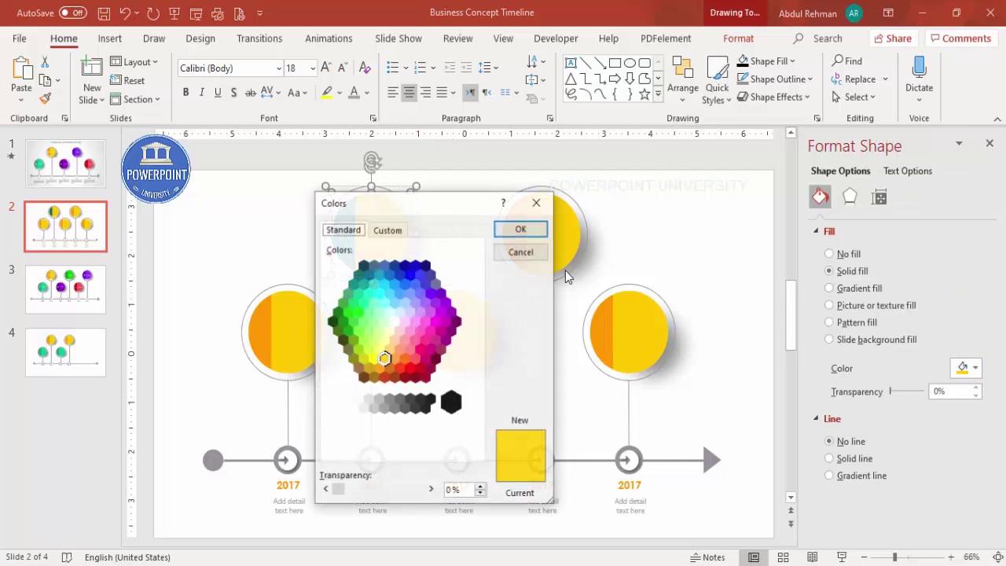
click(360, 286)
click(521, 228)
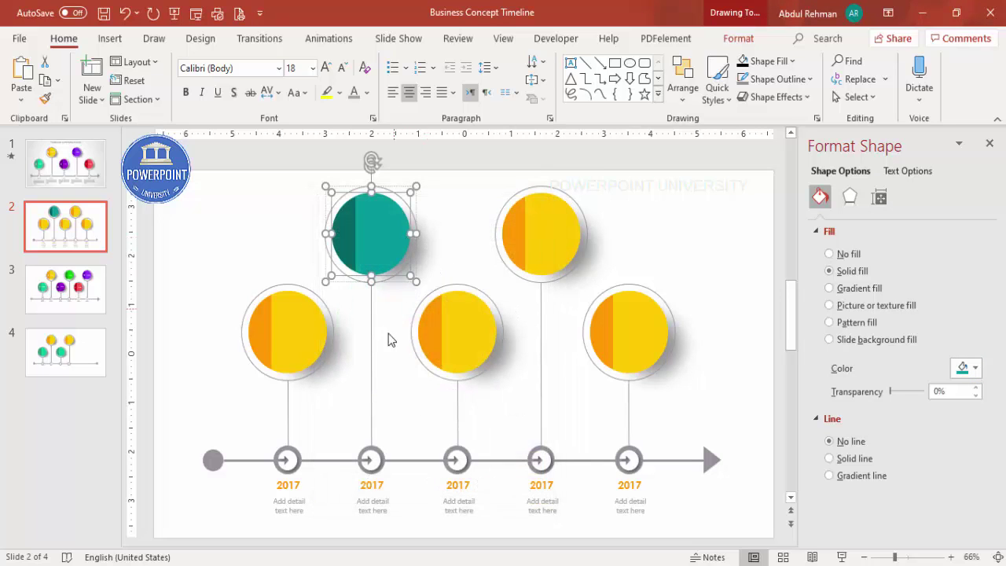
Fill the left half of the middle milestone circle with purple
click(434, 275)
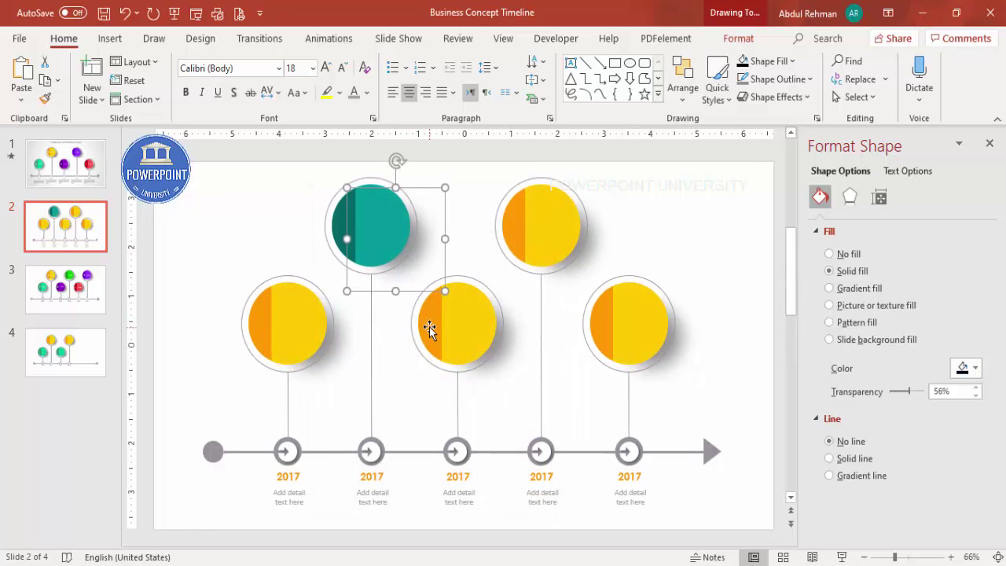
click(429, 327)
click(429, 327)
click(973, 368)
click(921, 331)
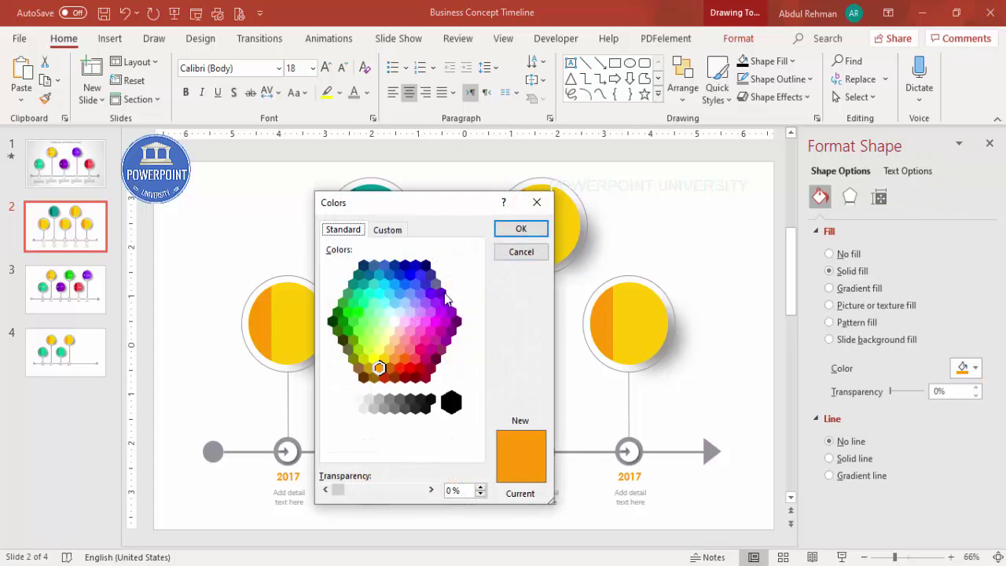
click(441, 293)
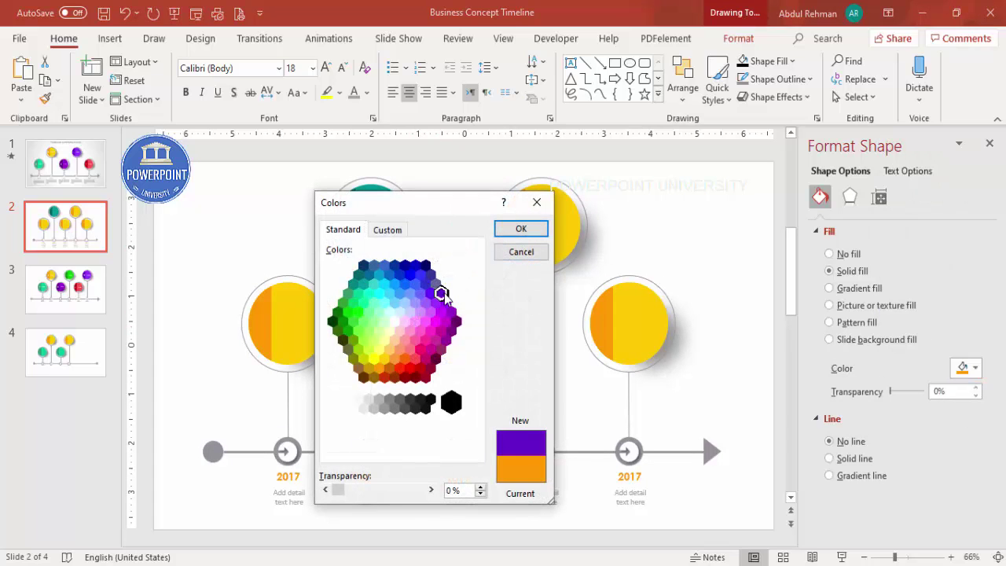
click(522, 228)
click(460, 316)
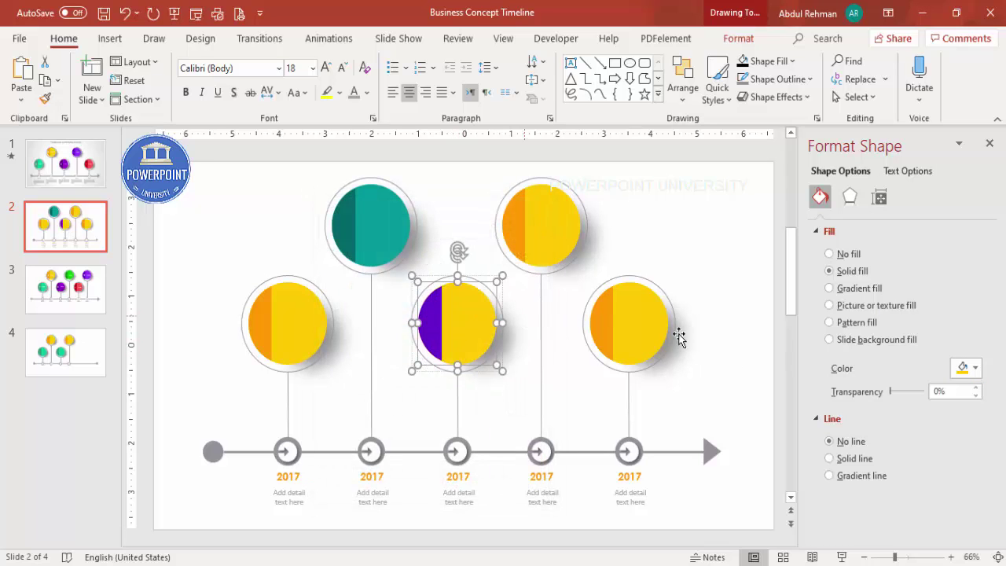
Fill the middle circle's right half with purple
click(967, 368)
click(920, 330)
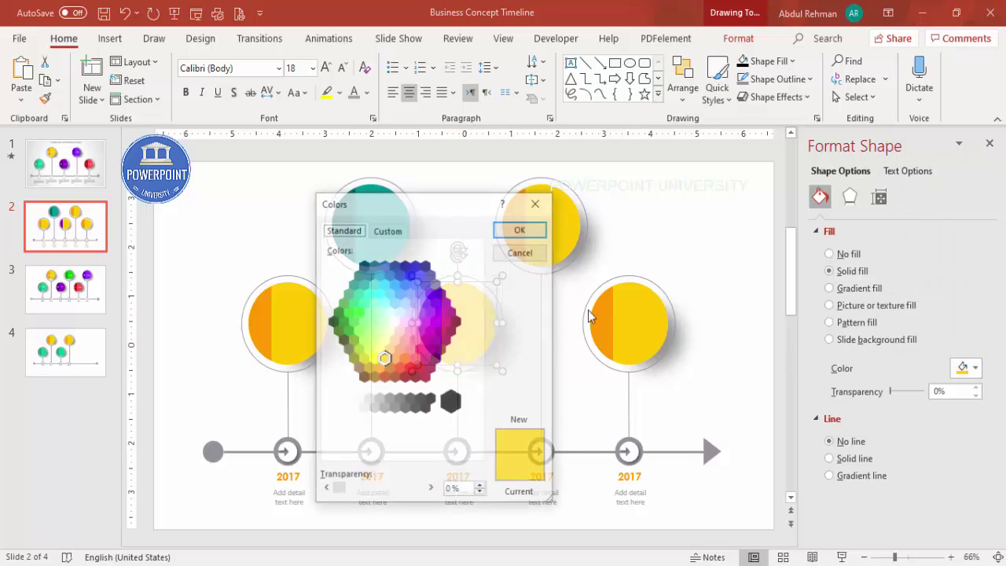
click(437, 302)
click(521, 228)
Colour the top-right circle dark red on the left half and brighter red on the right
click(545, 228)
click(511, 228)
click(955, 364)
click(920, 331)
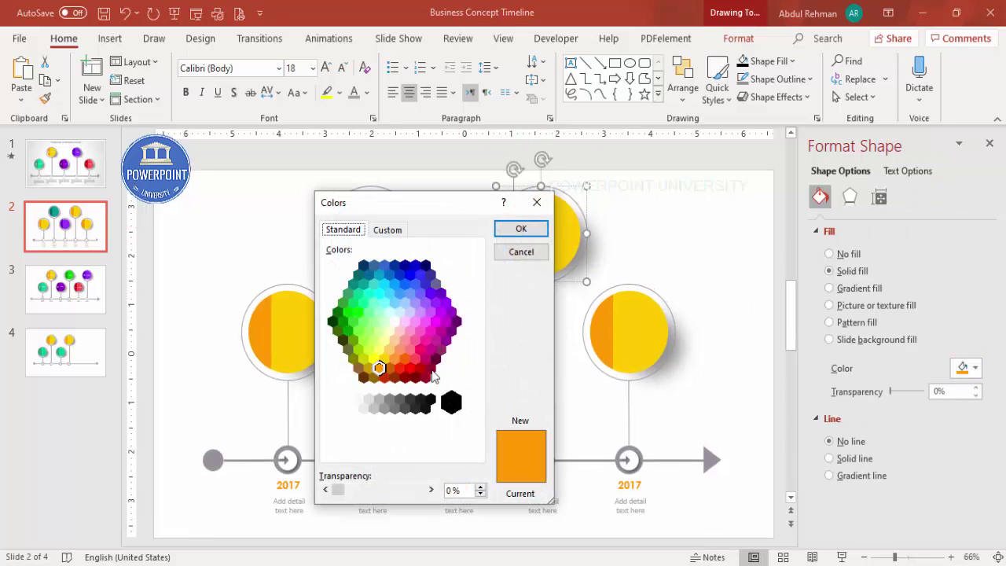
click(422, 368)
click(519, 228)
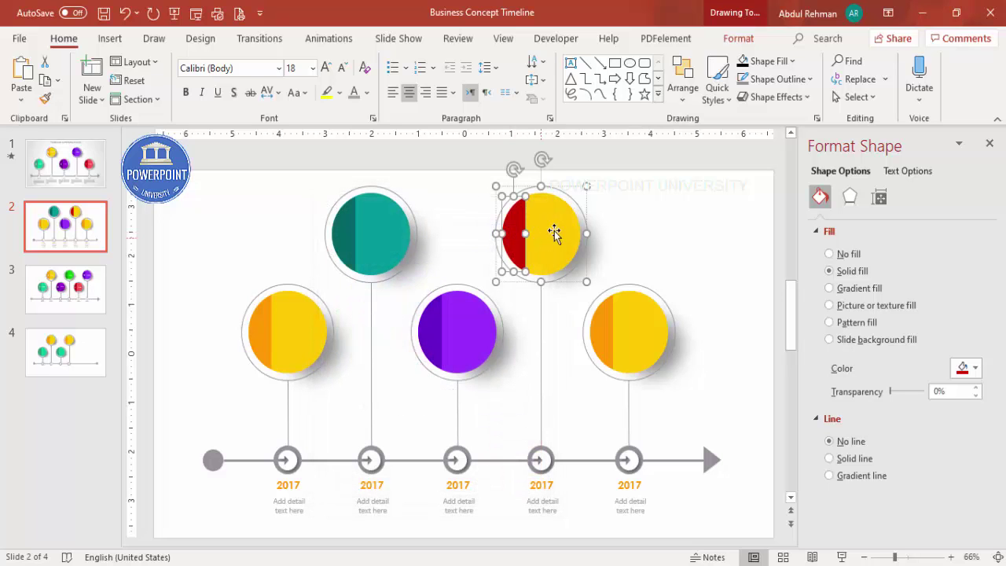
click(545, 236)
click(966, 368)
click(916, 332)
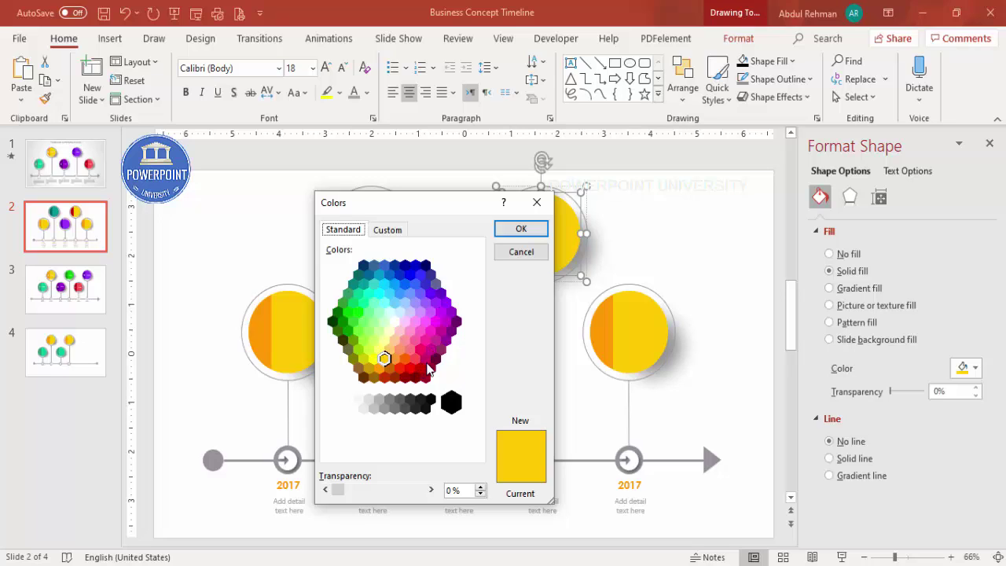
click(426, 365)
click(410, 368)
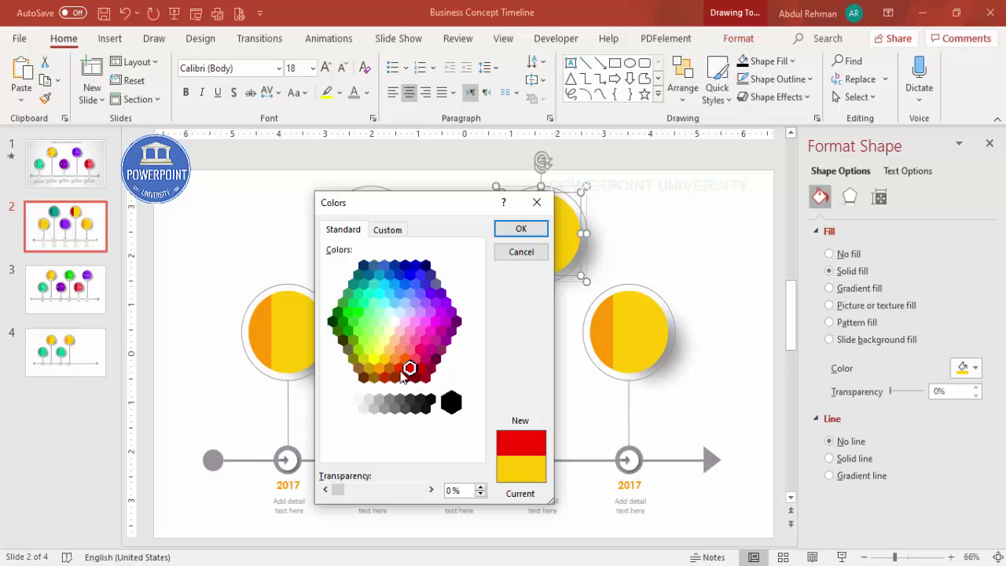
click(521, 229)
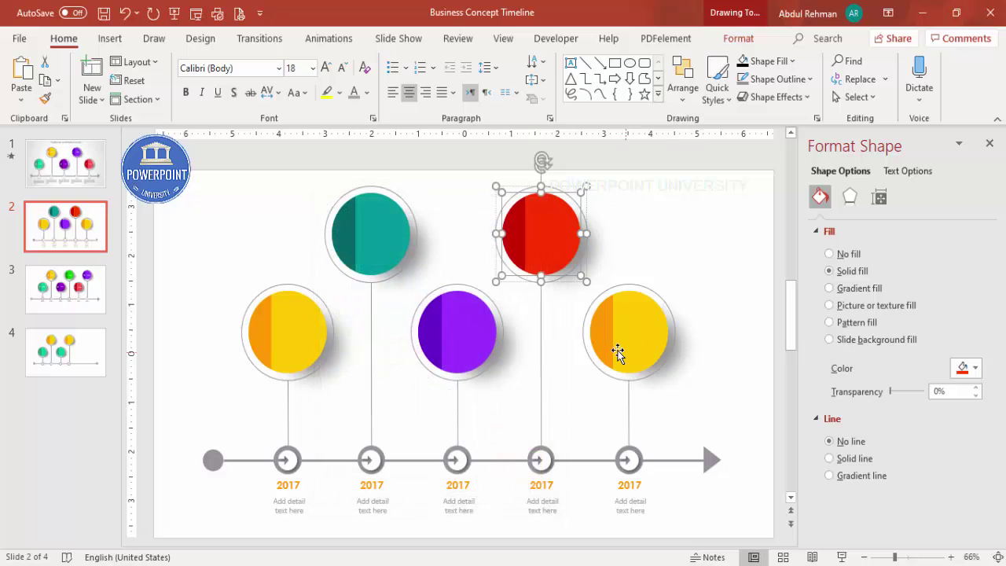
Colour the right-hand circle dark blue on the left half and light blue on the right
scroll(605, 326, down, 1)
click(606, 326)
click(602, 321)
click(964, 368)
click(921, 332)
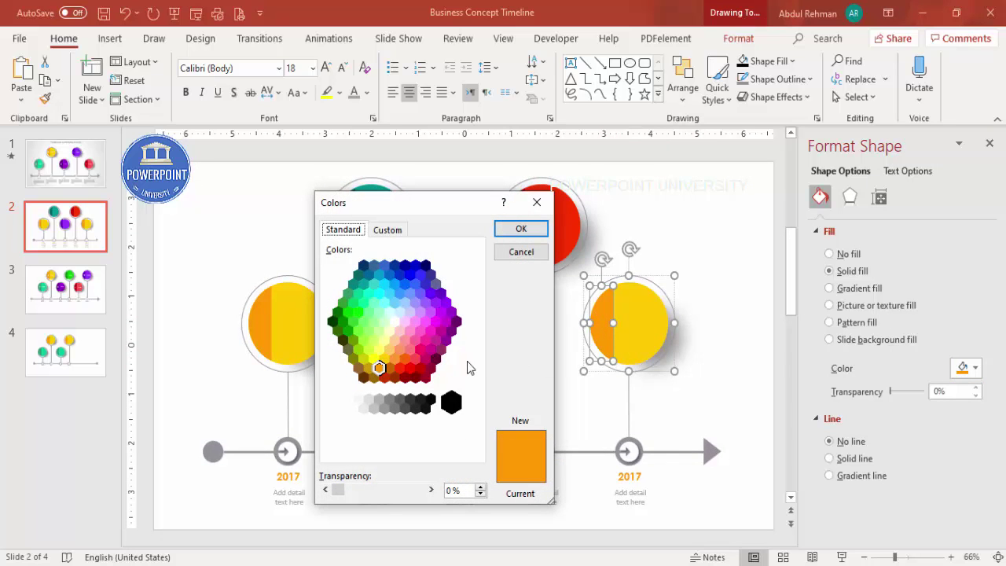
click(401, 274)
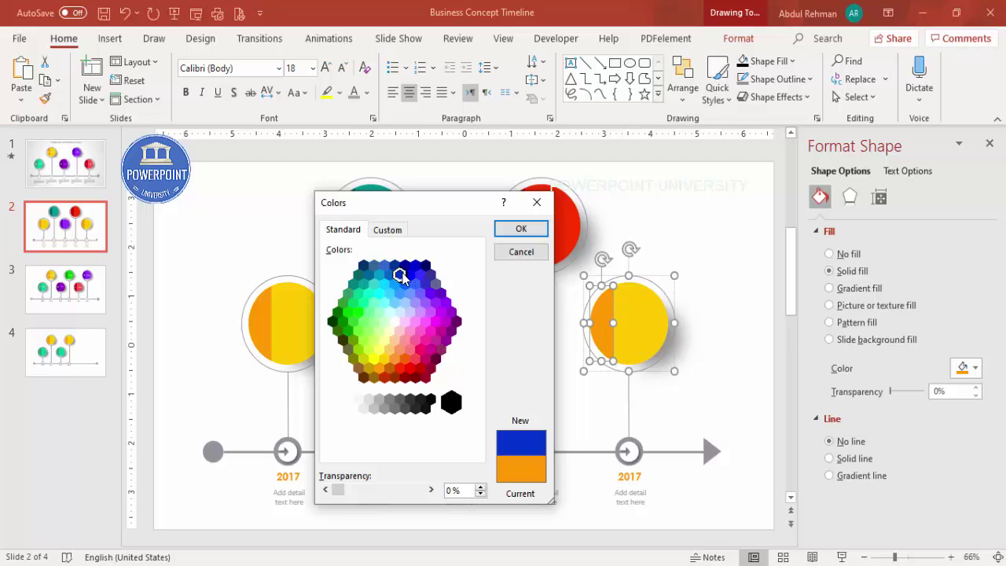
click(520, 229)
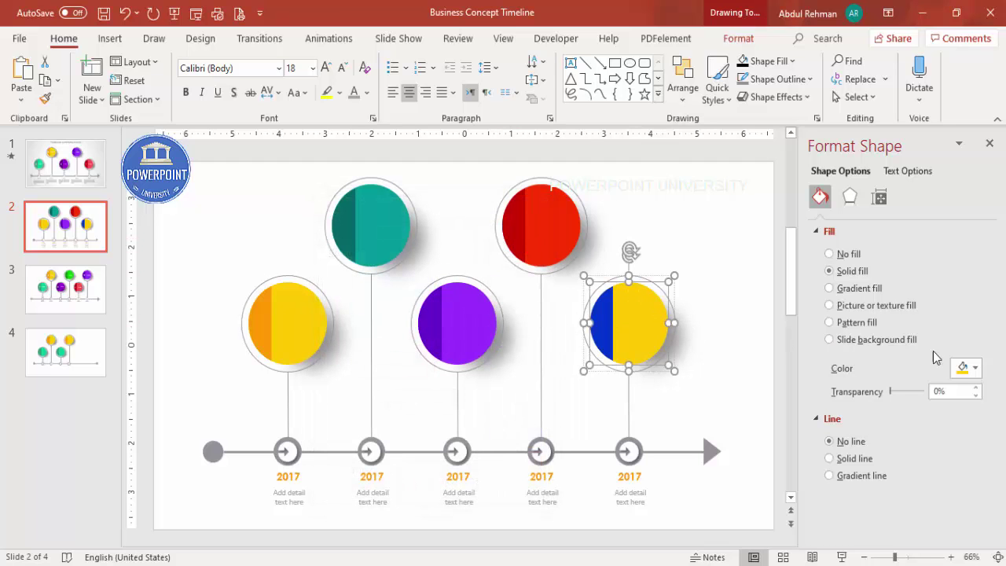
click(964, 368)
click(920, 332)
click(394, 284)
click(521, 229)
click(733, 351)
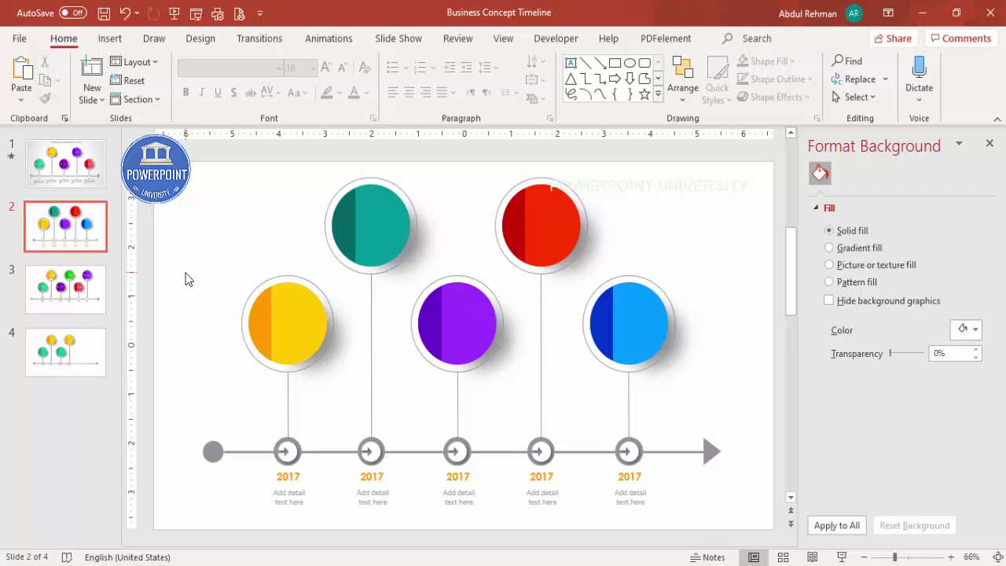
Insert the target, presentation chart, gear and bank building icons from the Icons library
click(111, 39)
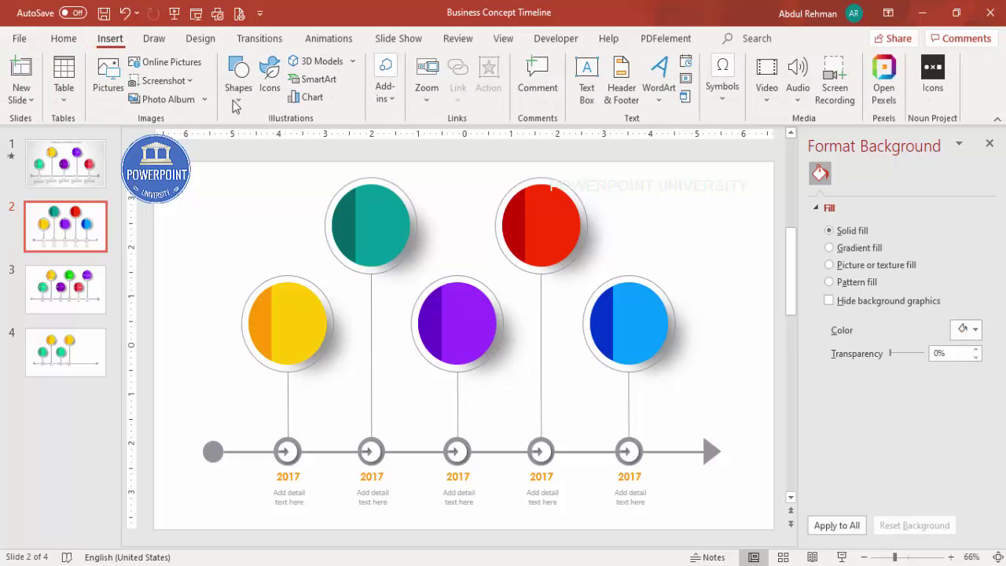
click(275, 74)
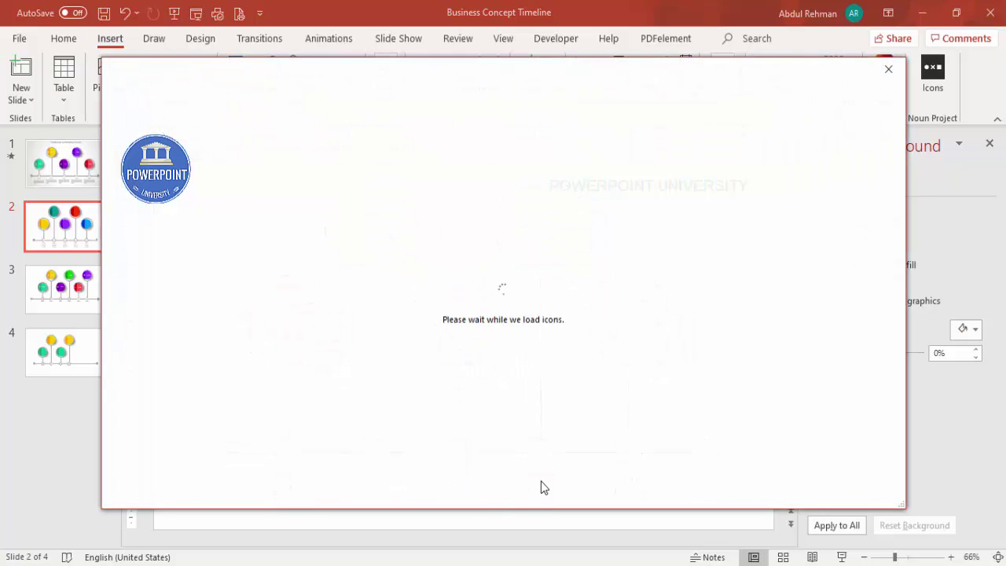
click(809, 412)
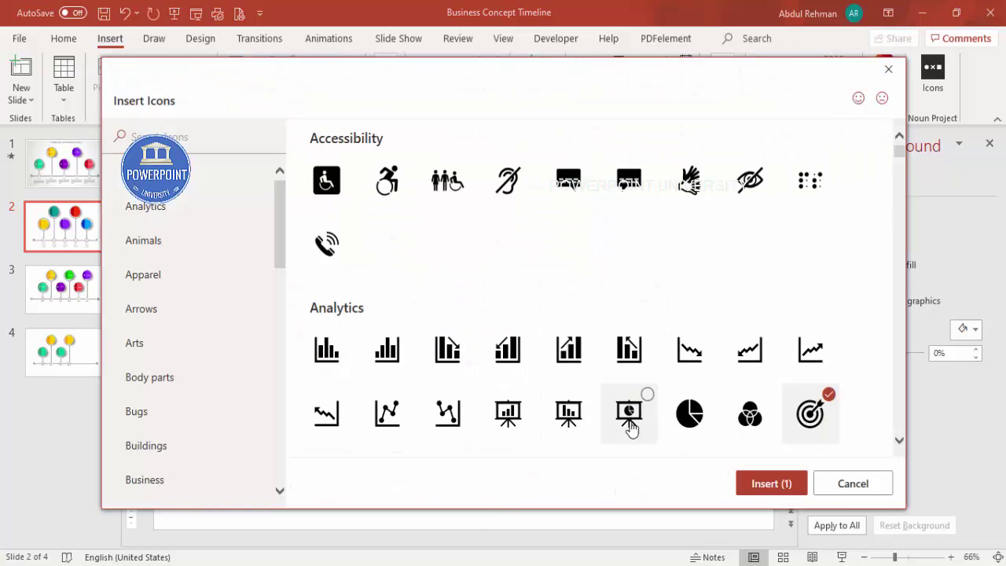
click(569, 422)
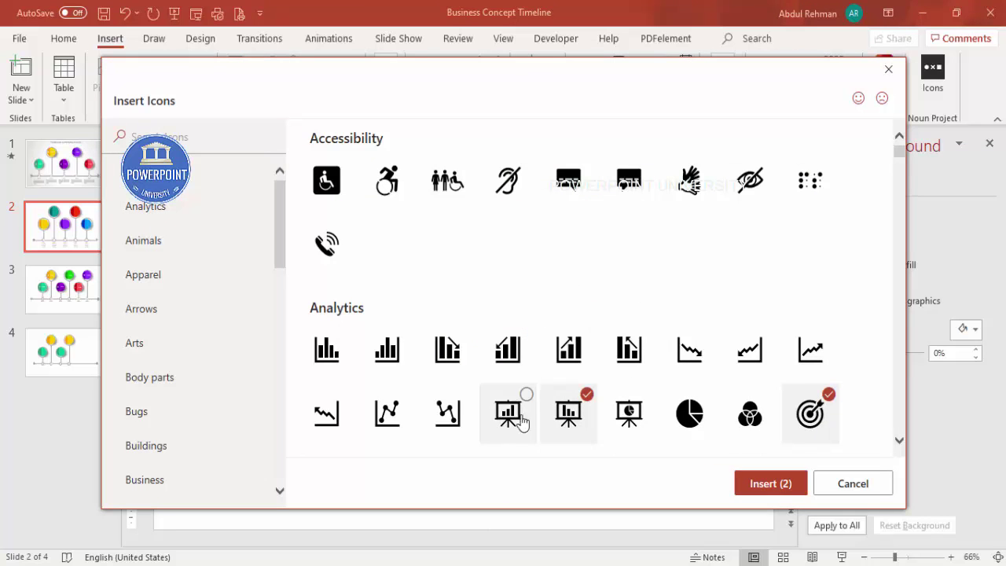
scroll(717, 411, down, 2)
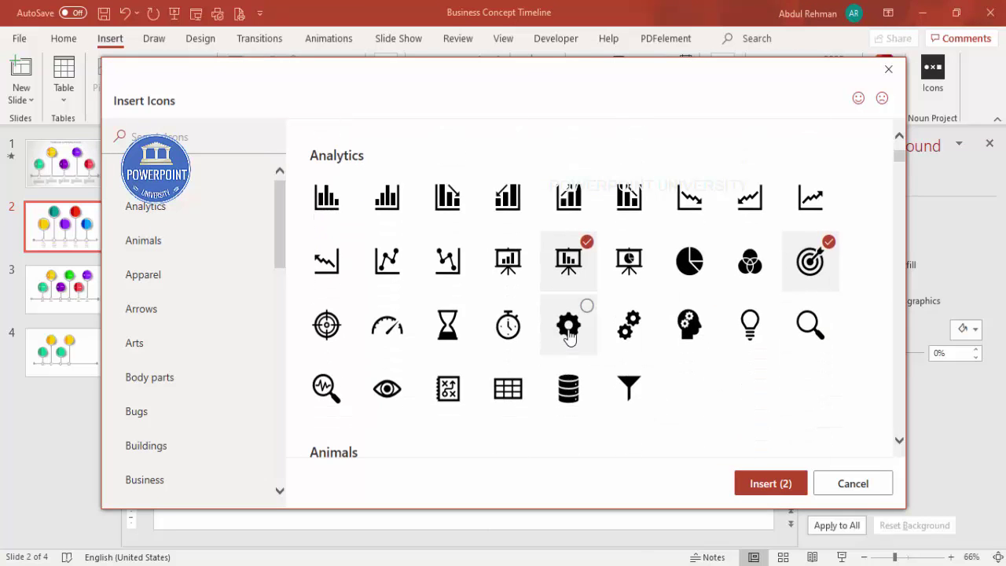
click(690, 322)
scroll(700, 353, down, 5)
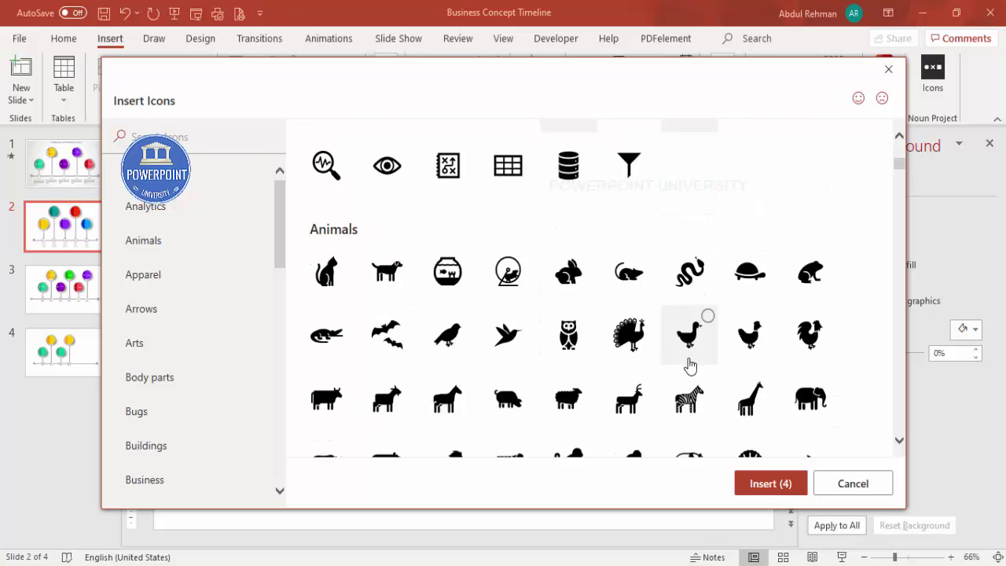
scroll(649, 371, down, 8)
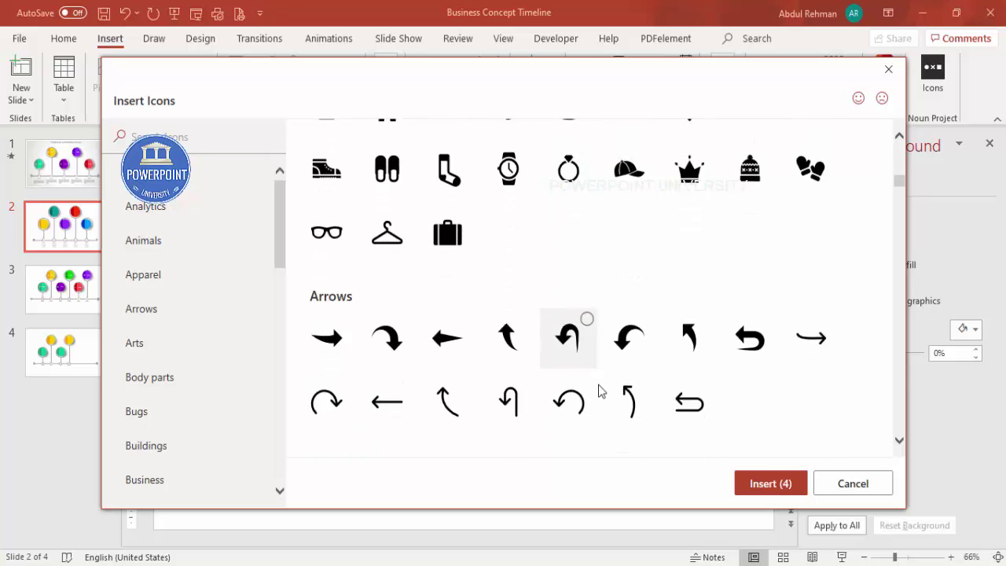
scroll(598, 377, down, 8)
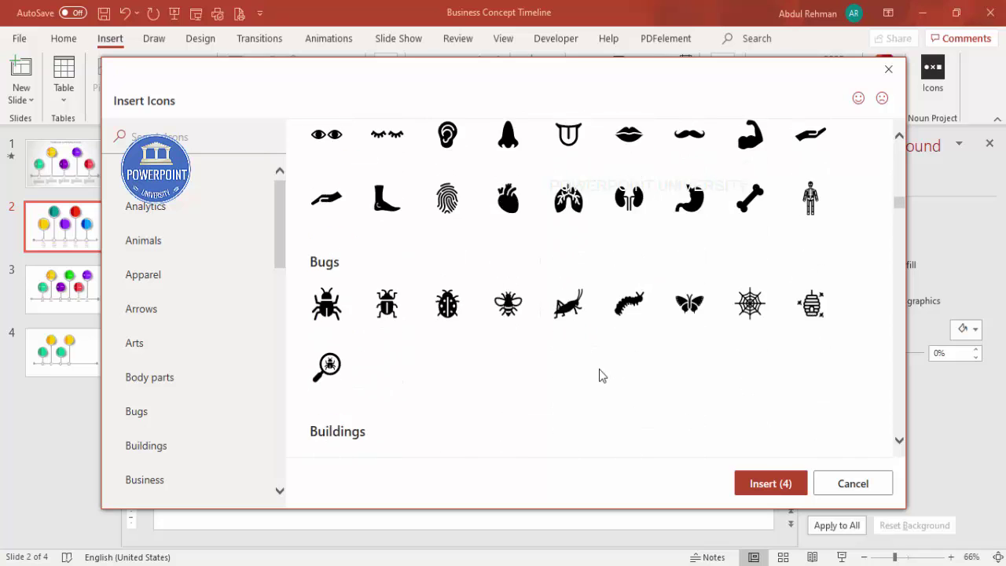
click(627, 327)
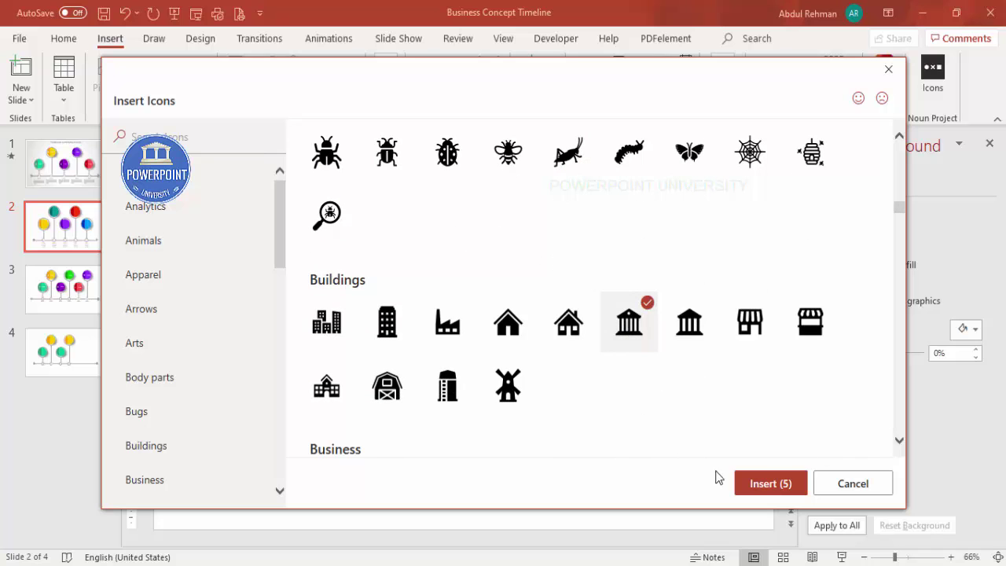
click(756, 481)
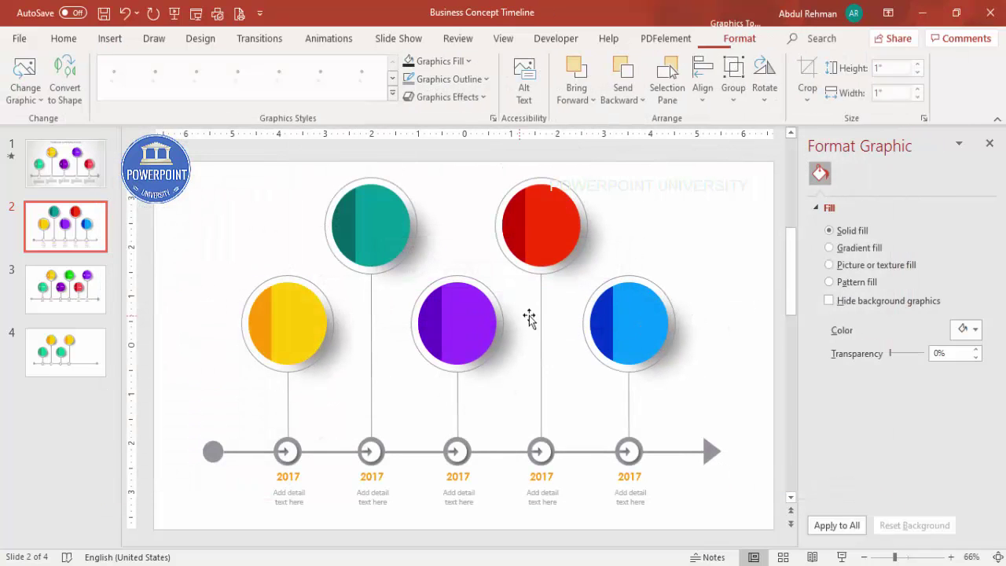
Move the inserted icons aside and shrink them to 0.3" height
drag(483, 383, 717, 253)
click(896, 67)
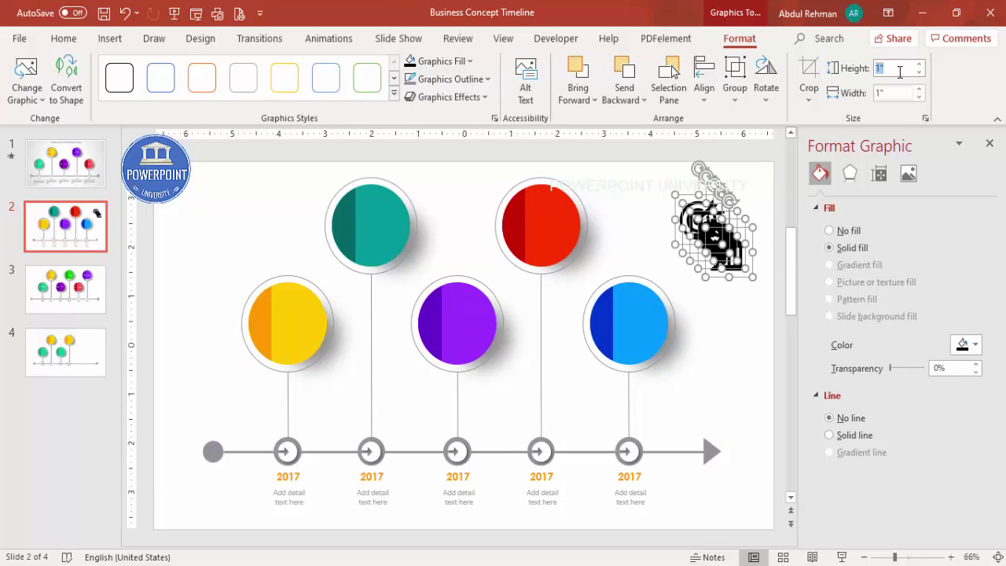
key(Return)
Place one icon on the darker half of each colored circle
click(739, 206)
drag(701, 220, 629, 244)
drag(280, 313, 262, 321)
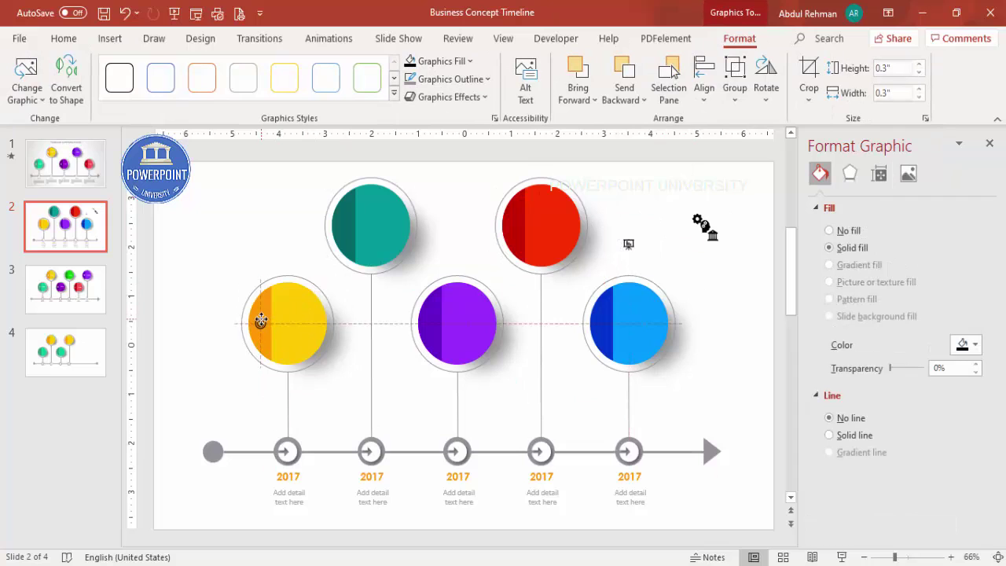
drag(630, 248, 345, 226)
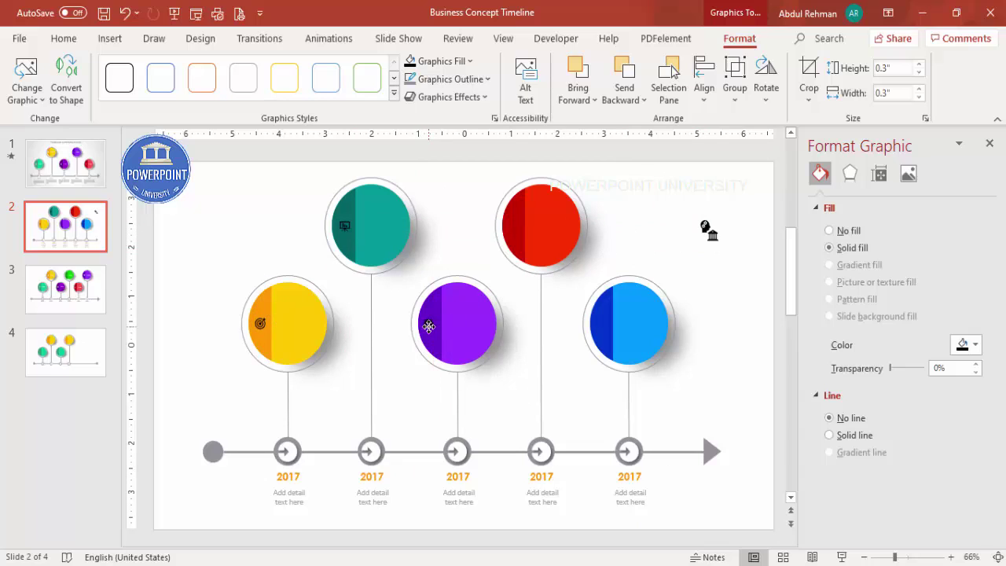
drag(429, 326, 429, 324)
drag(705, 227, 514, 226)
drag(713, 240, 602, 325)
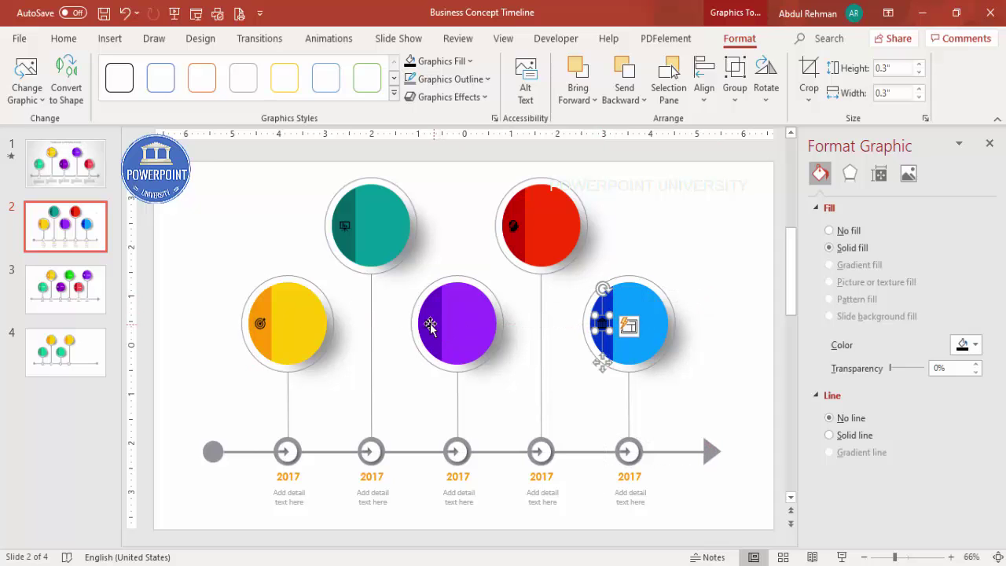
Select all five icons and set their graphics fill to white
shift+click(430, 324)
shift+click(514, 226)
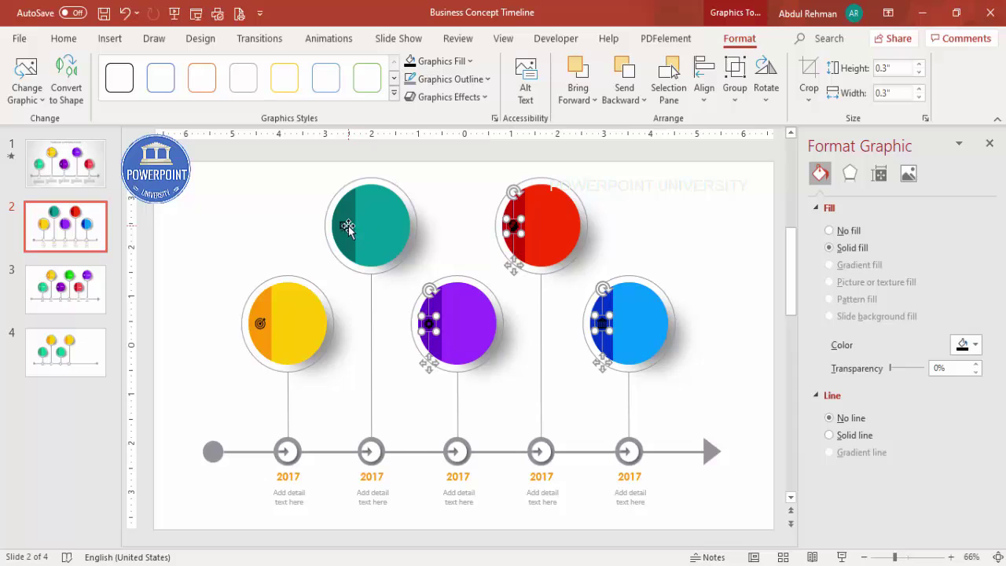
shift+click(346, 226)
shift+click(260, 320)
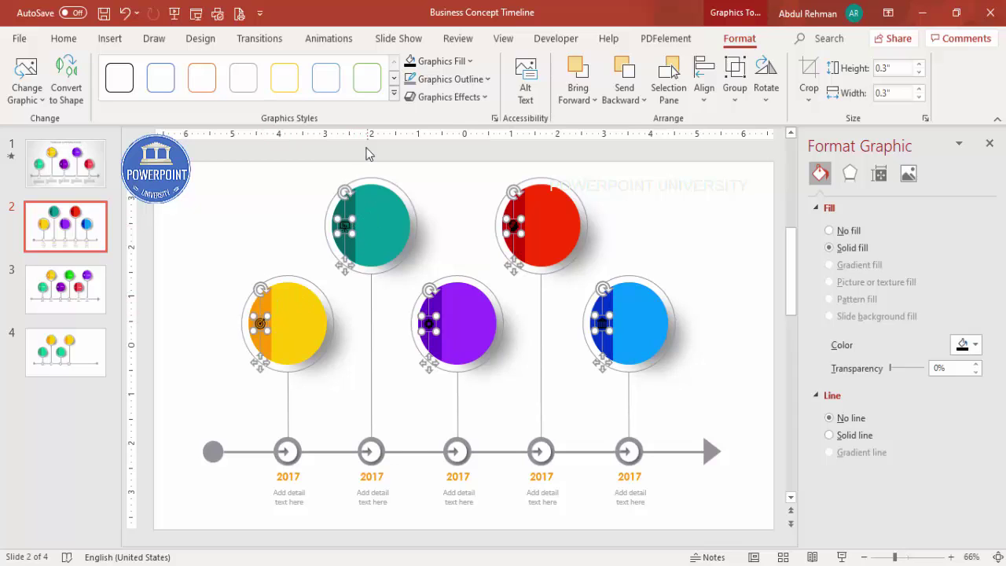
click(441, 61)
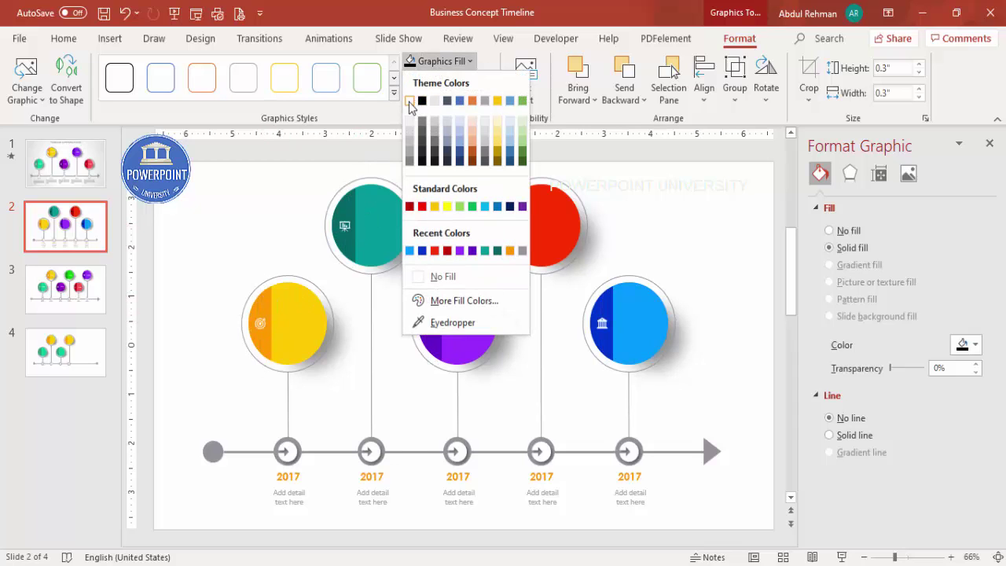
click(409, 101)
click(672, 208)
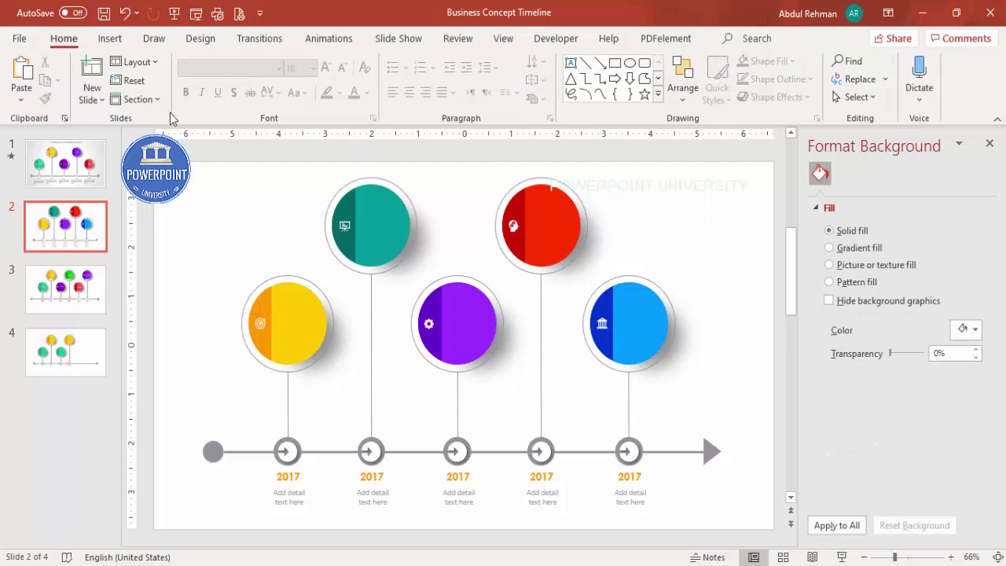
Draw a text box reading 'TITLE' on the yellow circle
click(109, 38)
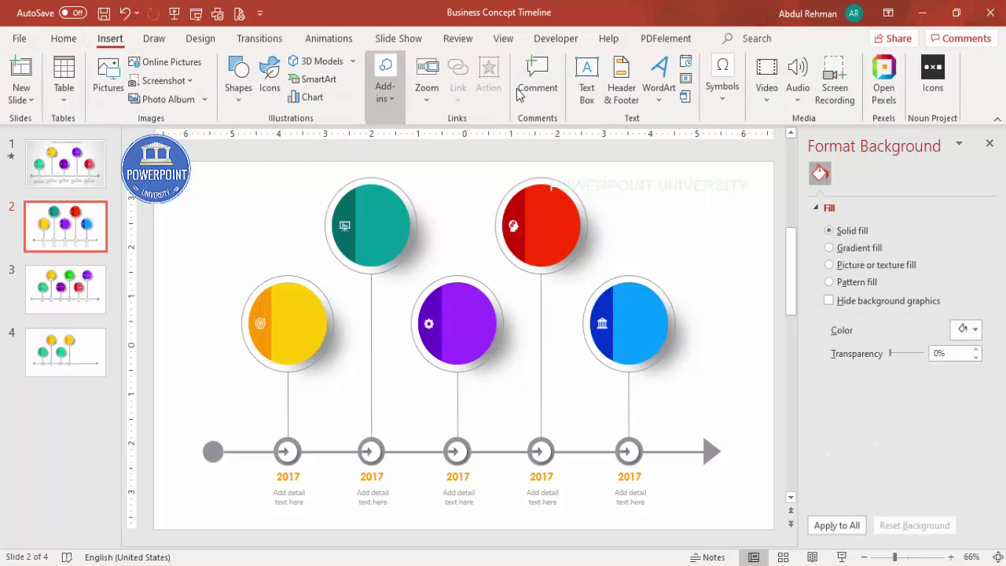
click(585, 82)
drag(279, 321, 361, 348)
text(TITLE)
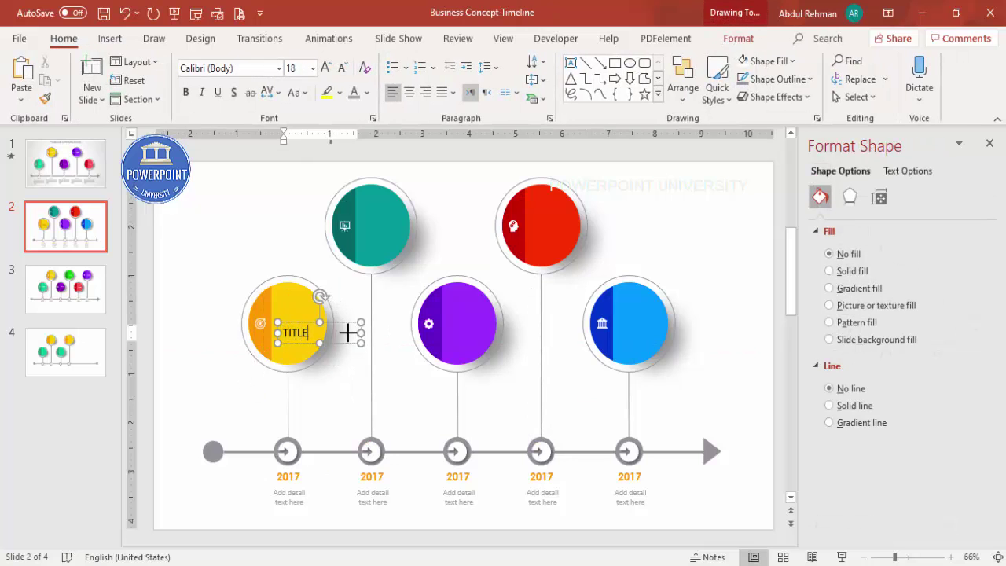
click(356, 334)
Format the TITLE label as centred, bold, white Century Gothic
click(409, 93)
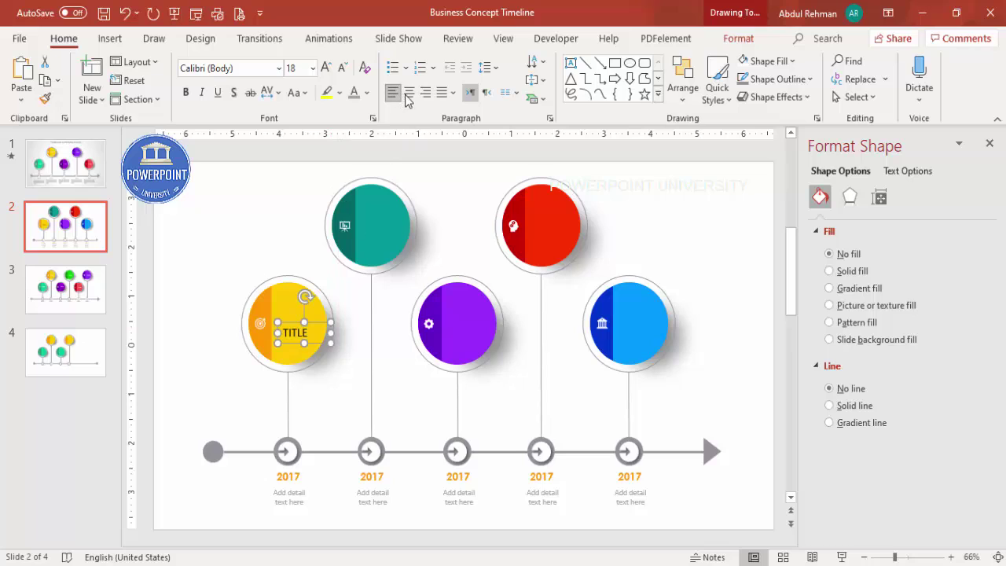
click(228, 69)
key(Up)
text(Century Gothic)
key(Return)
click(185, 92)
drag(320, 323, 314, 316)
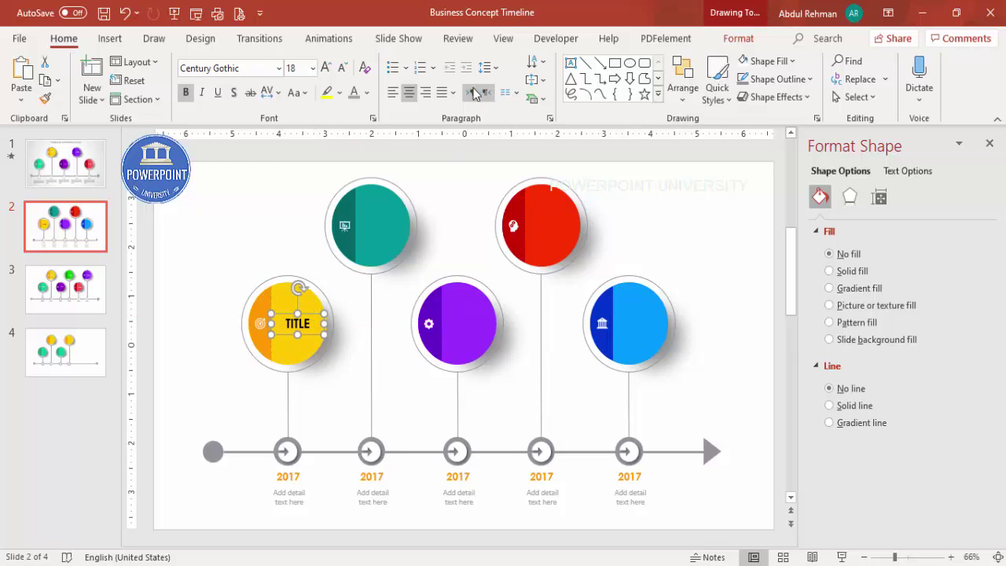
click(366, 92)
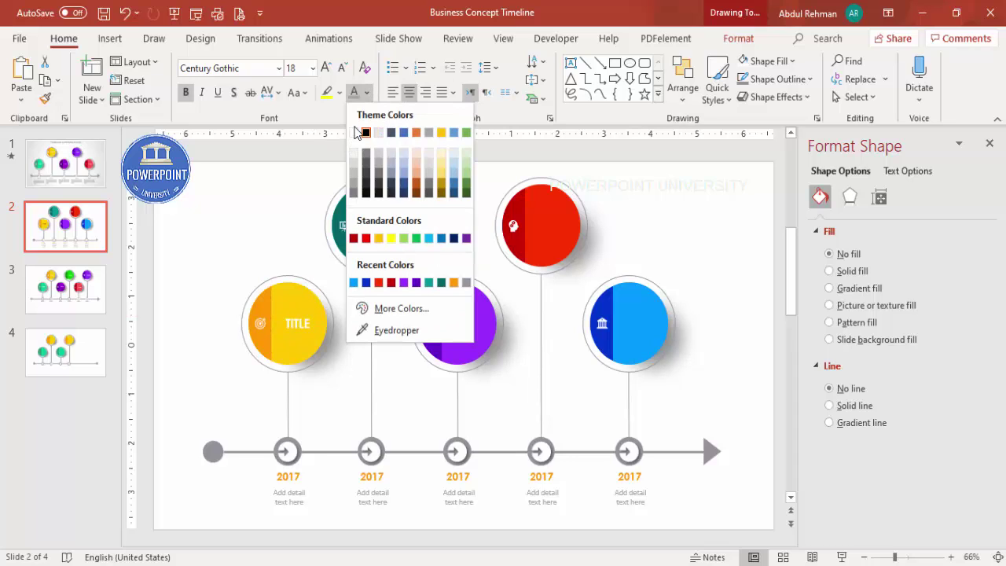
click(352, 133)
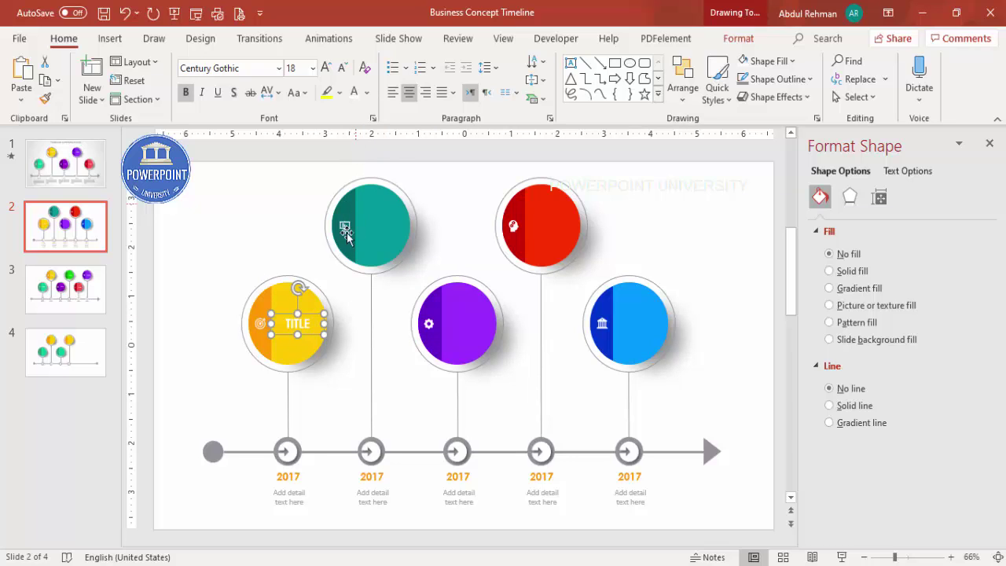
Copy the TITLE label onto the teal, purple, red and blue circles
drag(325, 324, 402, 219)
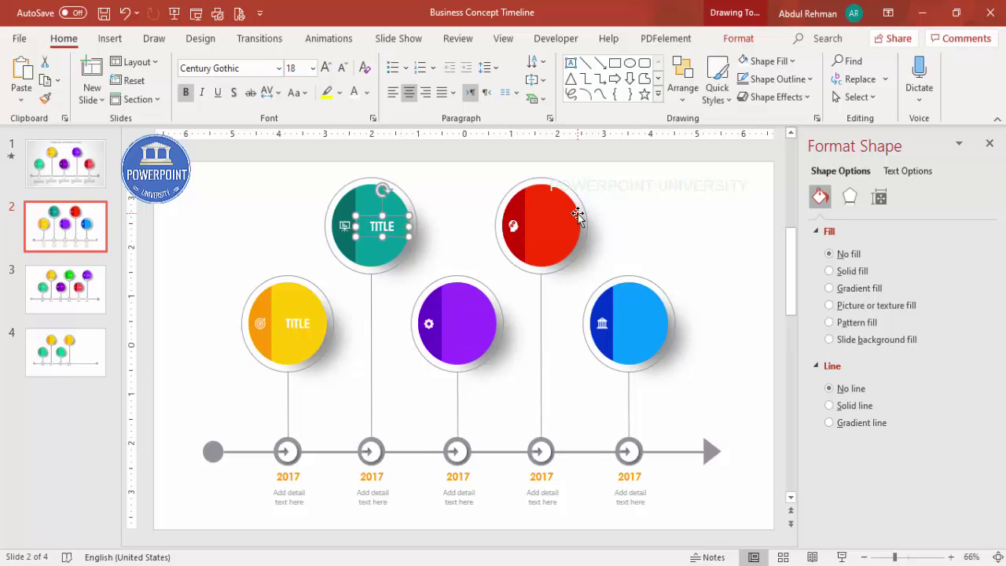
key(ctrl+v)
drag(484, 189, 486, 347)
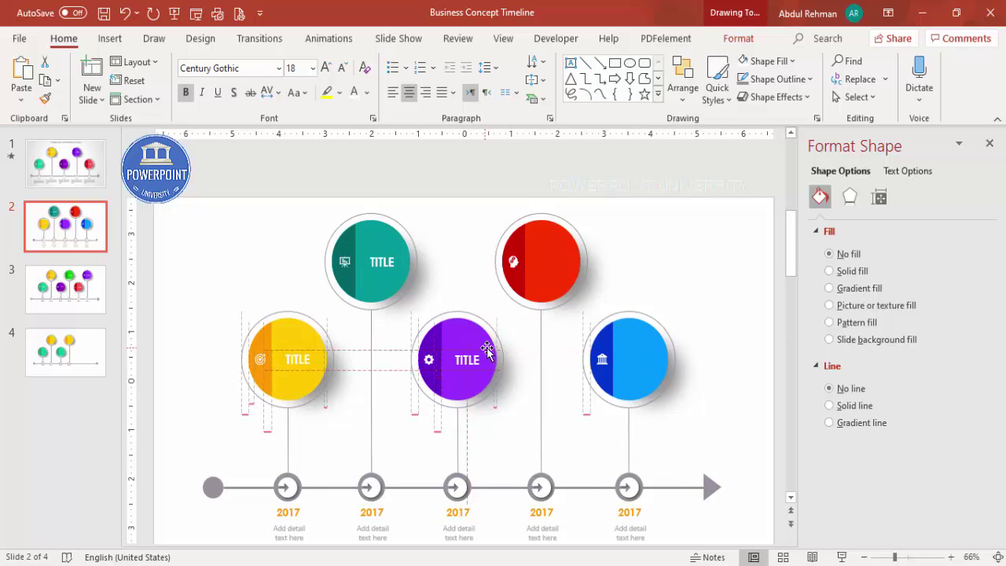
scroll(485, 347, down, 1)
key(ctrl+v)
drag(573, 411, 566, 215)
scroll(644, 224, up, 2)
key(ctrl+v)
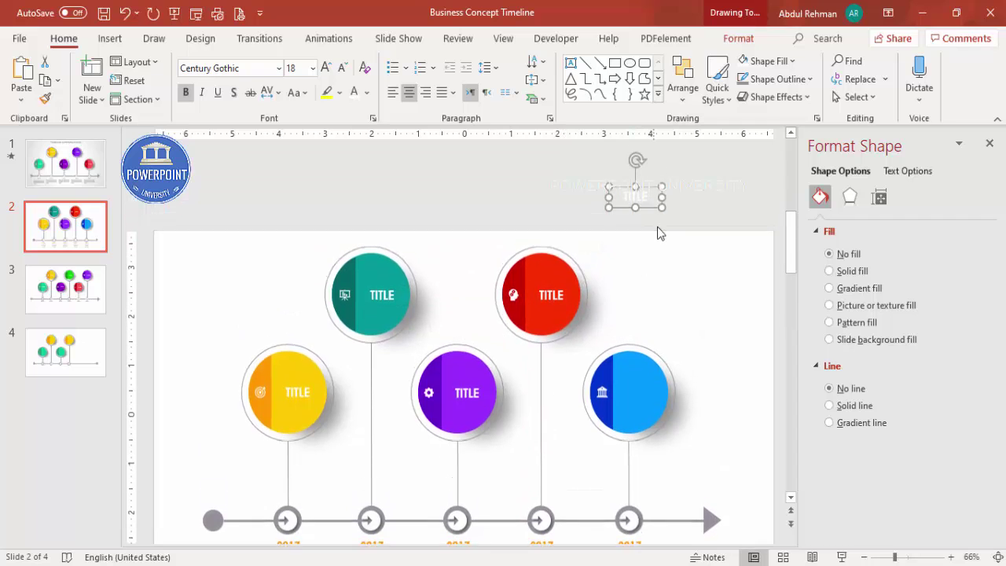
scroll(666, 347, down, 1)
drag(653, 197, 663, 350)
scroll(662, 350, down, 1)
click(694, 243)
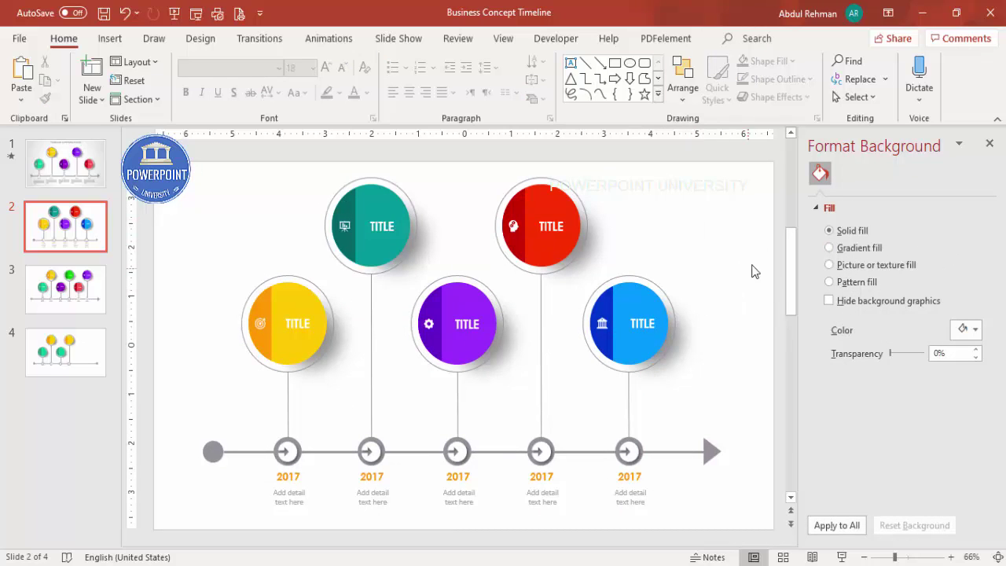
Apply a radial gradient fill with a centre direction to the slide background
click(859, 249)
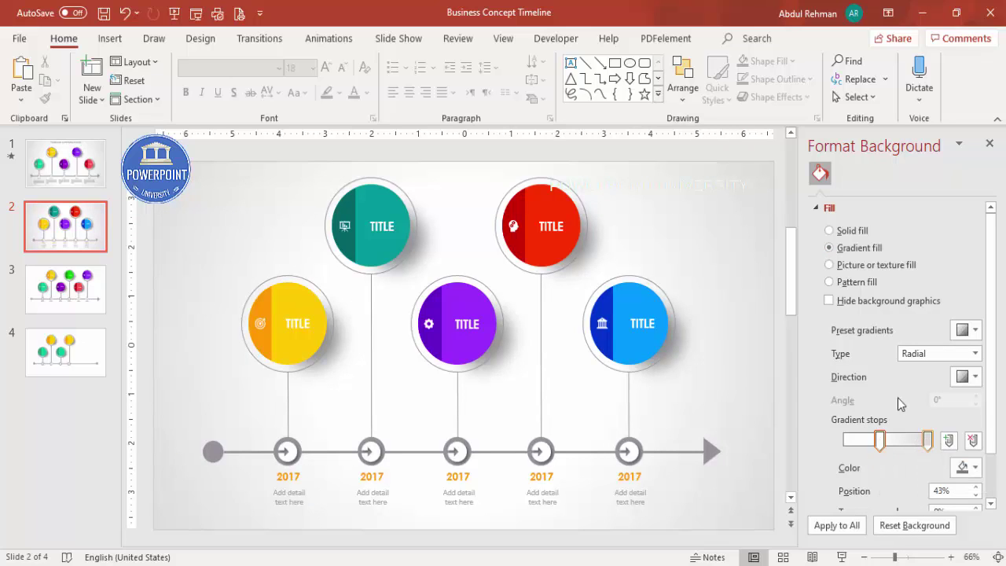
click(923, 358)
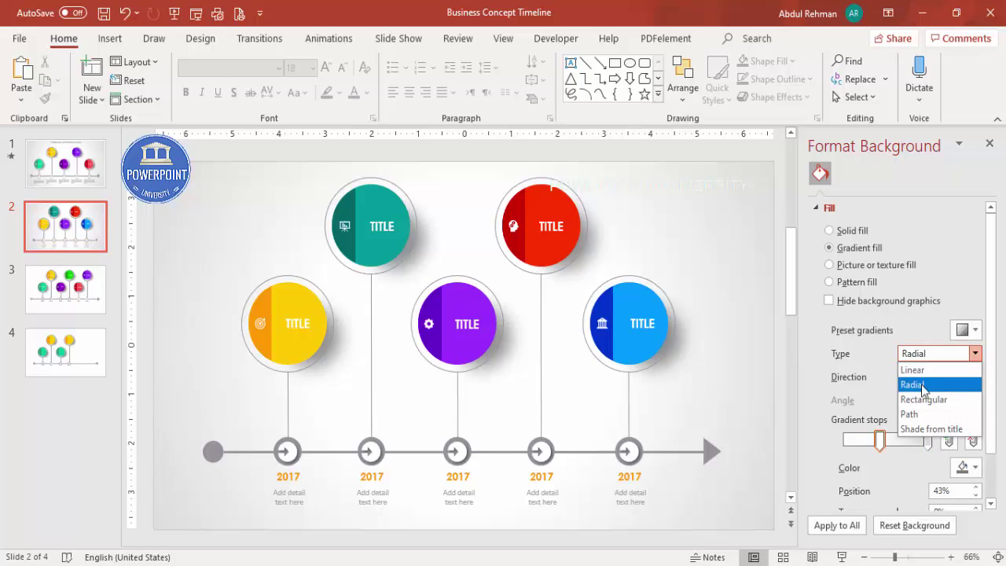
click(923, 385)
click(968, 377)
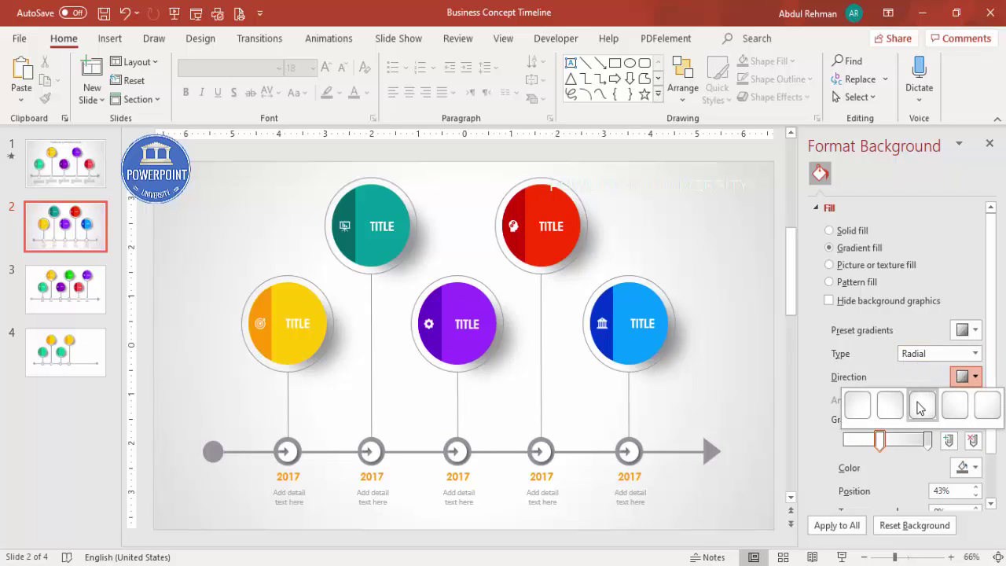
click(921, 404)
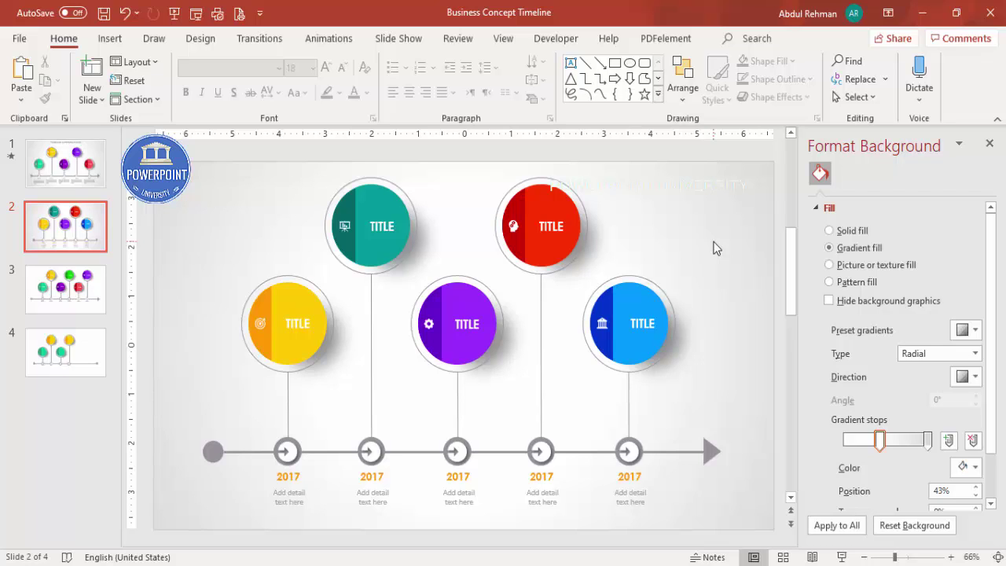
click(384, 473)
Colour the second year label dark teal and the third purple
click(386, 469)
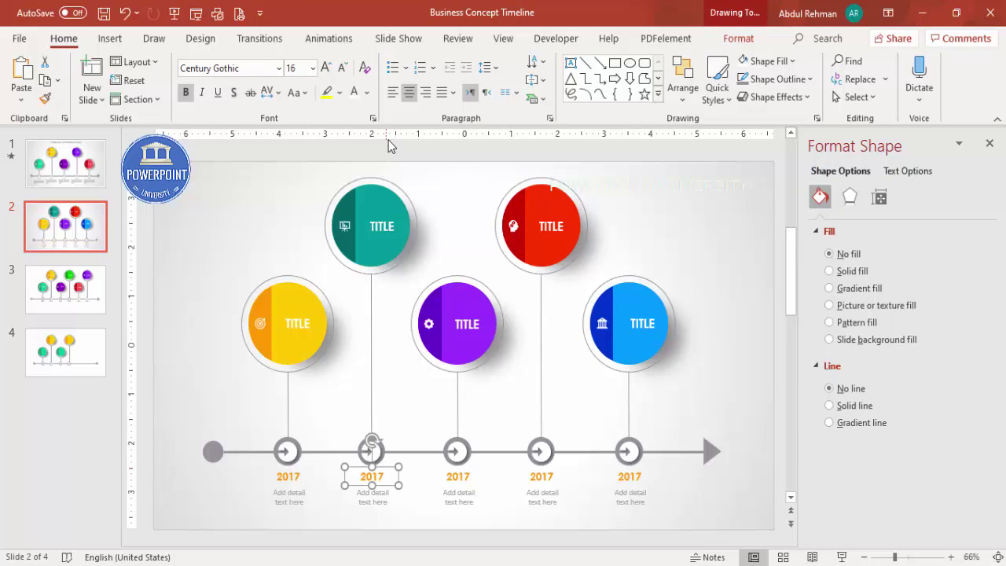
click(366, 91)
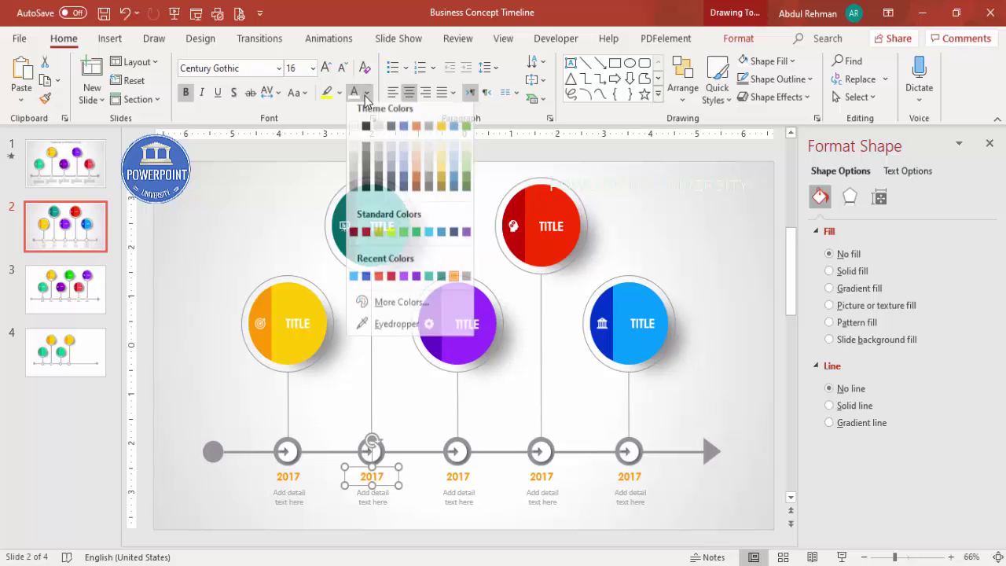
click(441, 282)
click(471, 480)
click(474, 467)
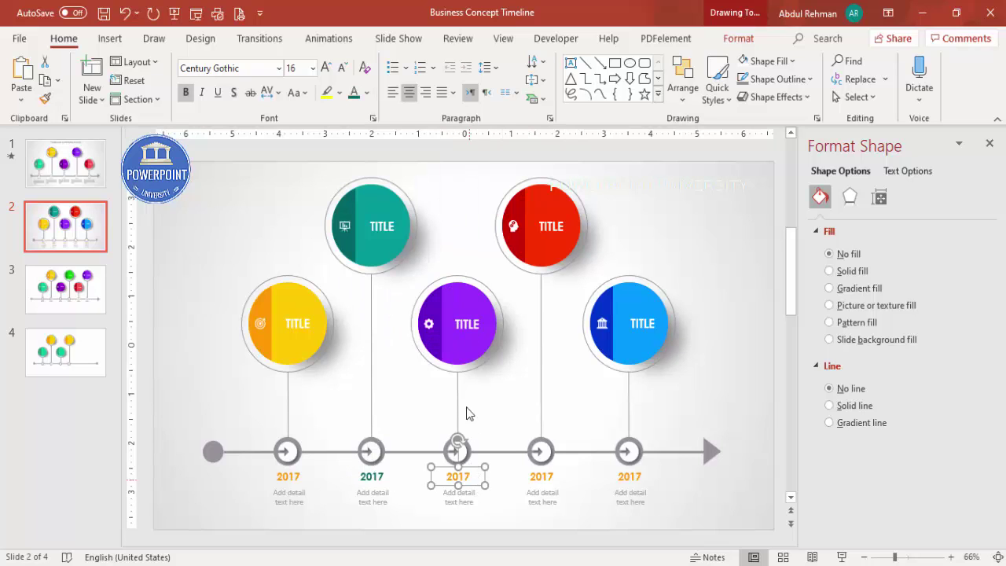
click(366, 92)
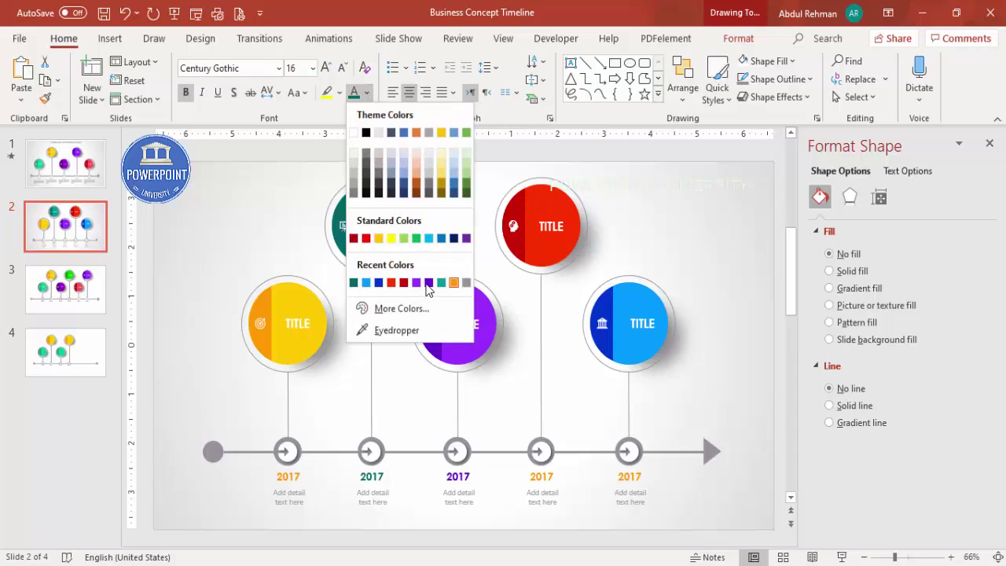
click(428, 283)
Colour the fourth year label red and the fifth blue
click(555, 466)
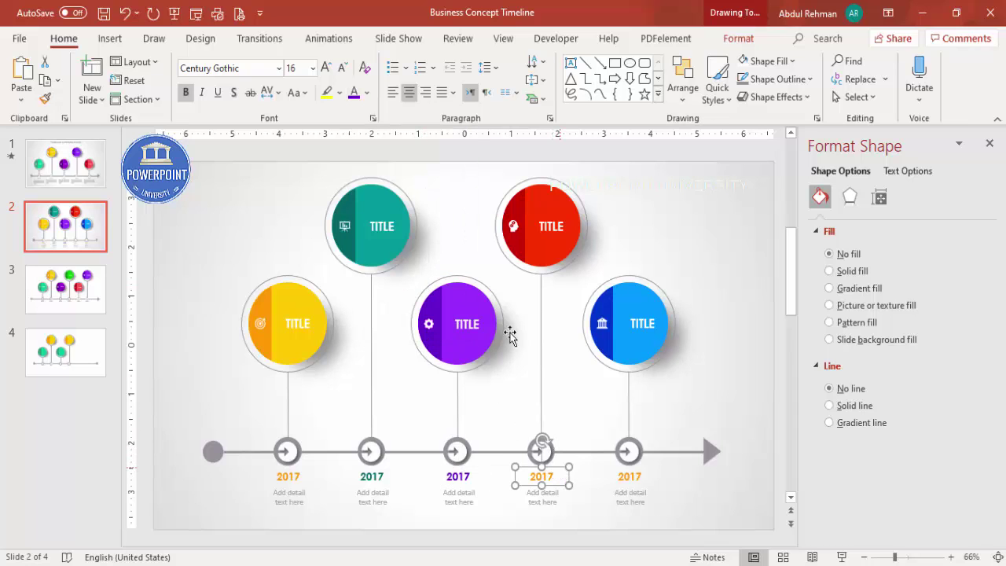
click(368, 93)
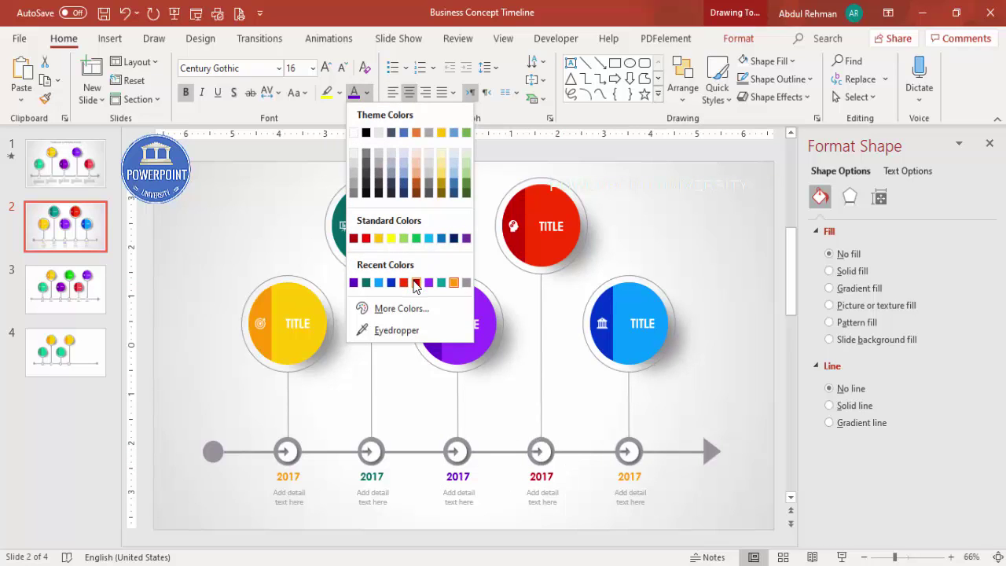
click(418, 283)
click(651, 471)
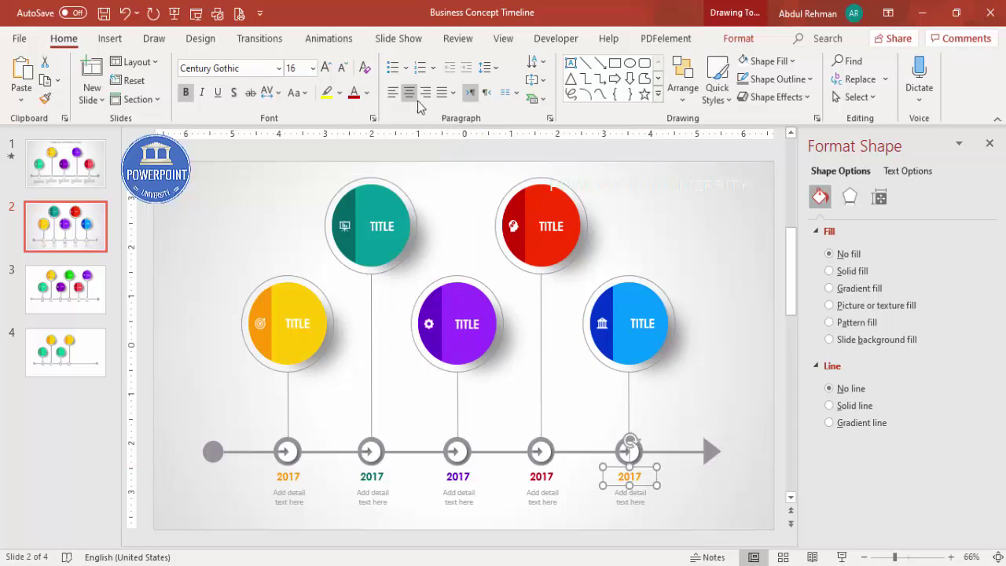
click(366, 92)
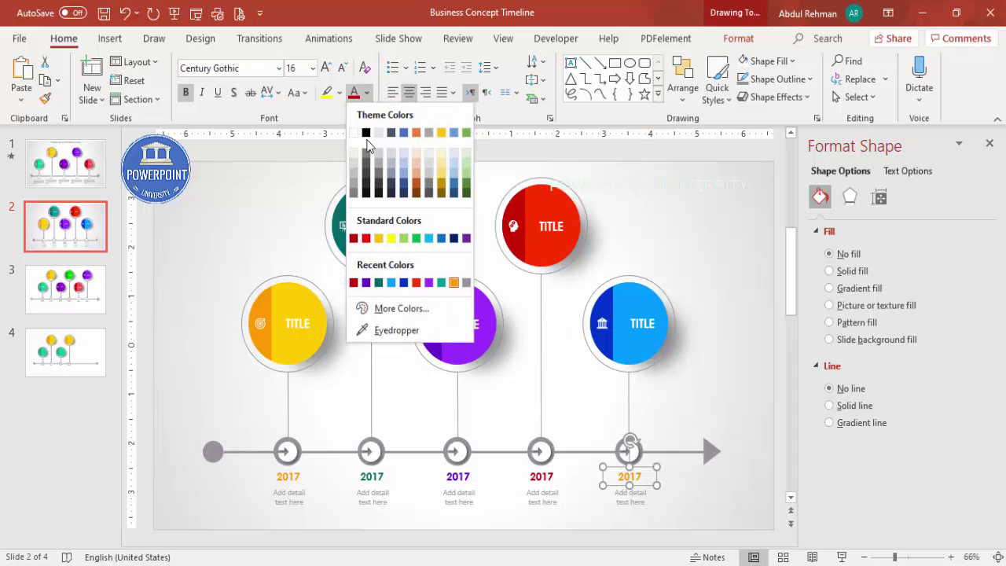
click(403, 283)
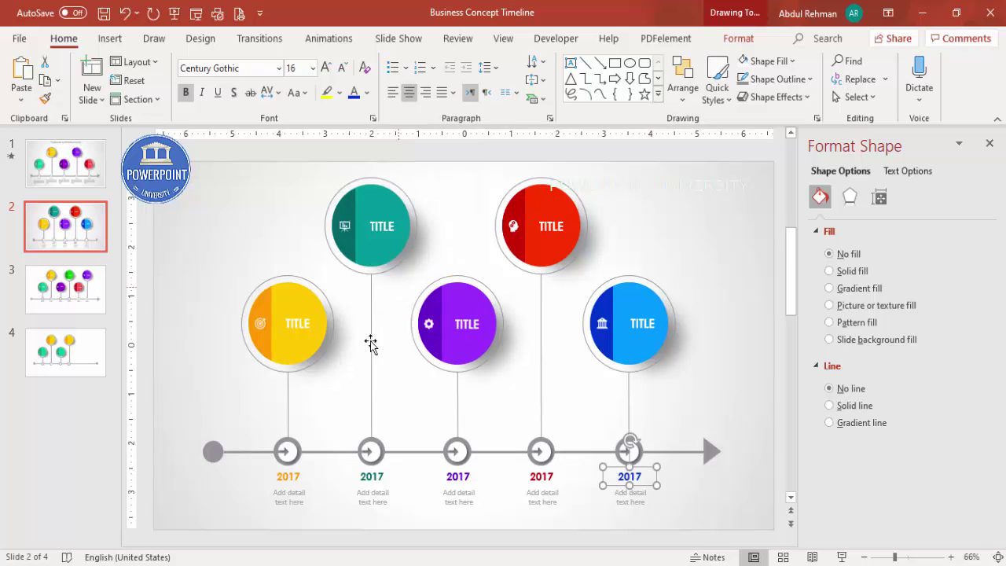
click(377, 475)
Edit the second to fifth year labels to read 2018, 2019, 2020 and 2021
key(BackSpace)
text(8)
click(469, 475)
key(BackSpace)
text(9)
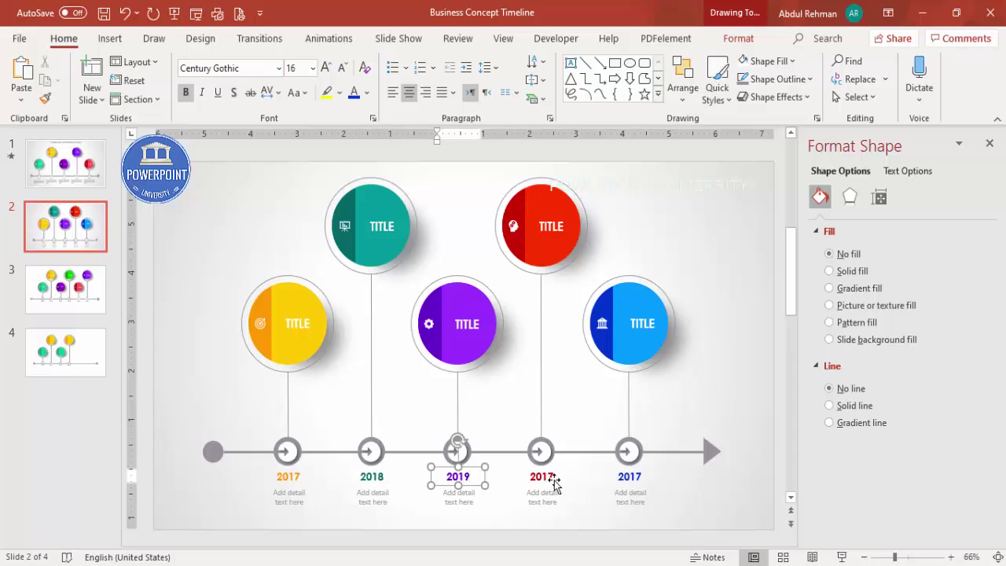
click(554, 477)
key(BackSpace)
key(BackSpace)
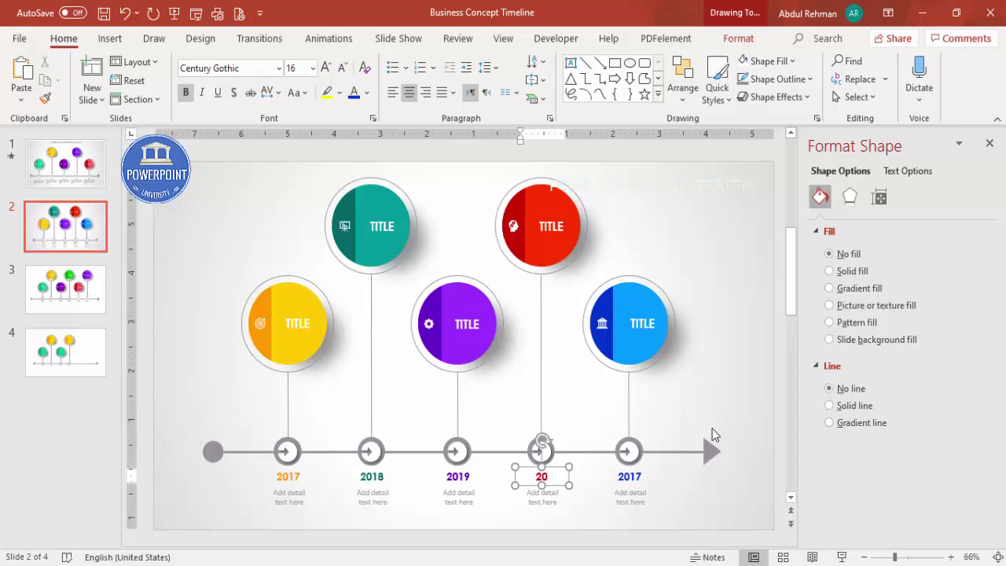
click(638, 477)
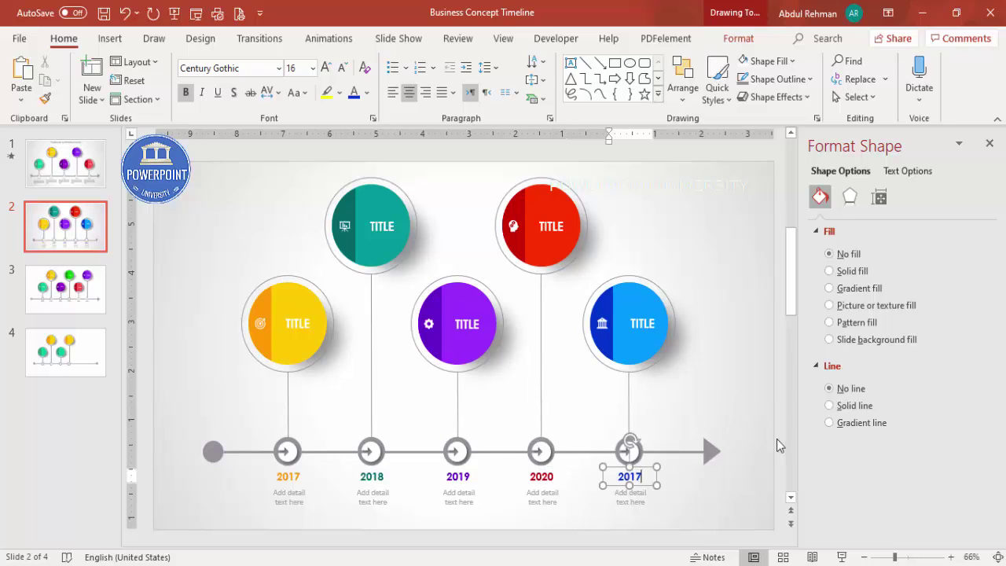
key(BackSpace)
key(BackSpace)
text(21)
click(715, 290)
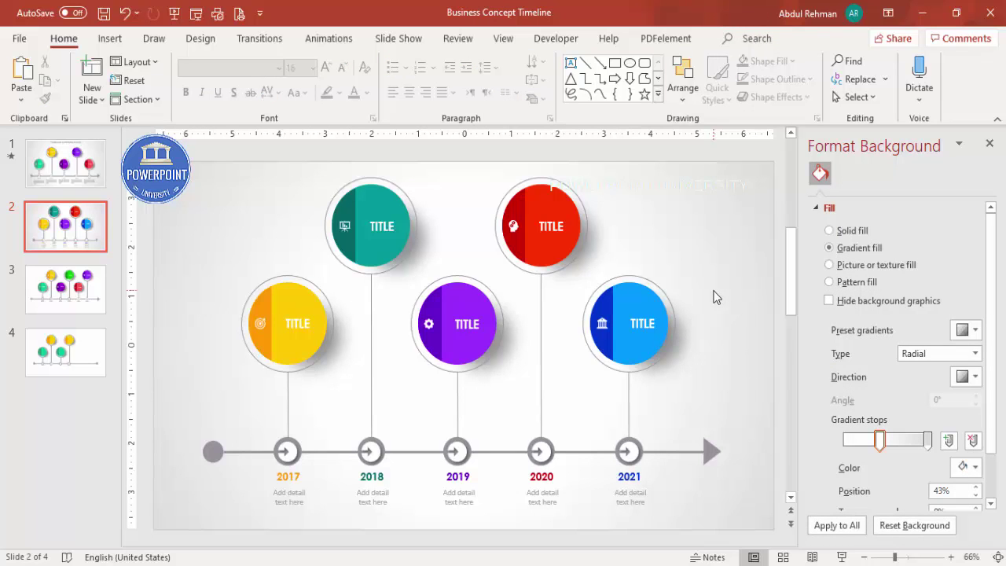